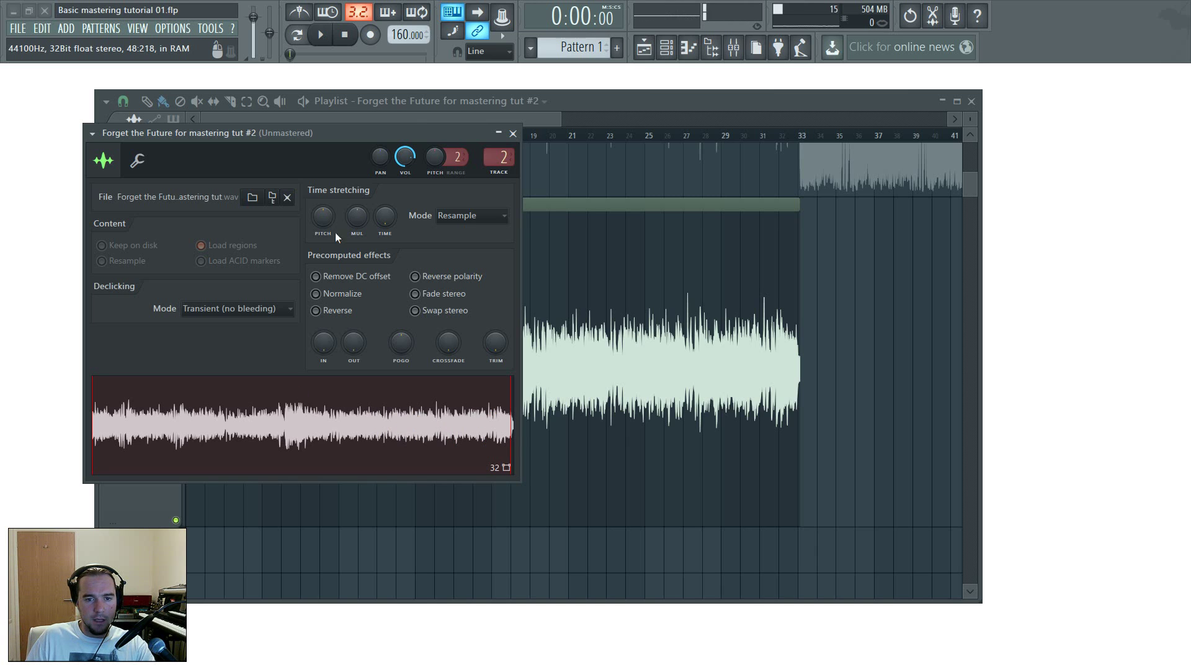
Turn on Normalize for the unmastered clip "Forget the Future for mastering tut #2" and close its channel settings.
left_click(316, 294)
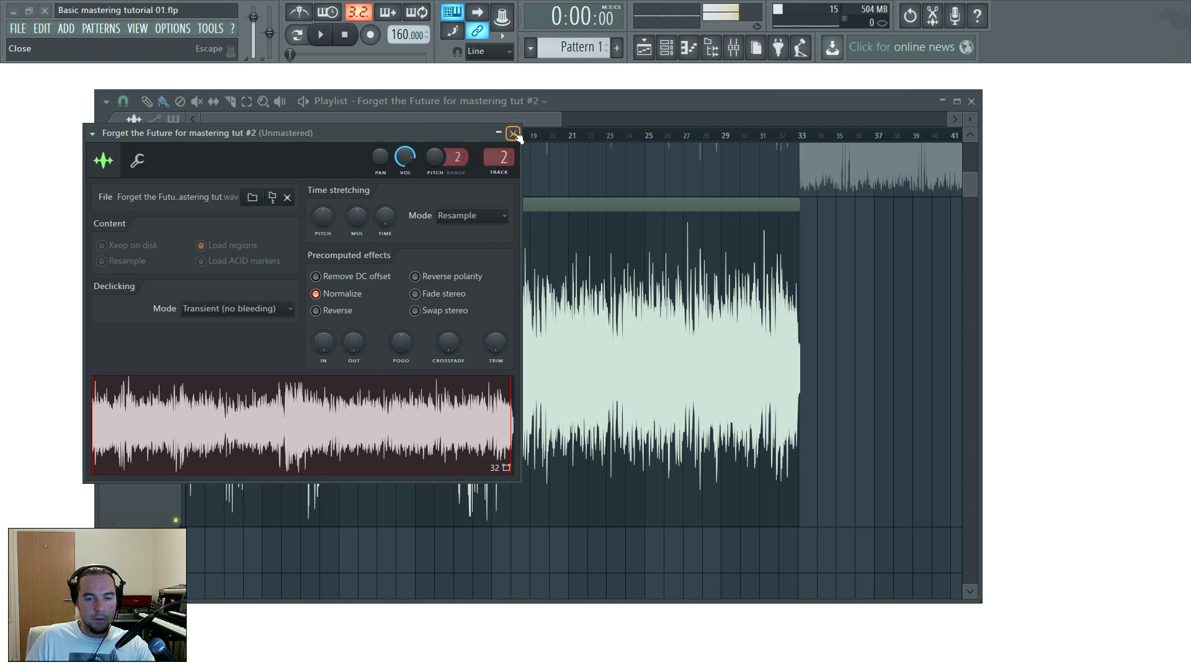
left_click(343, 295)
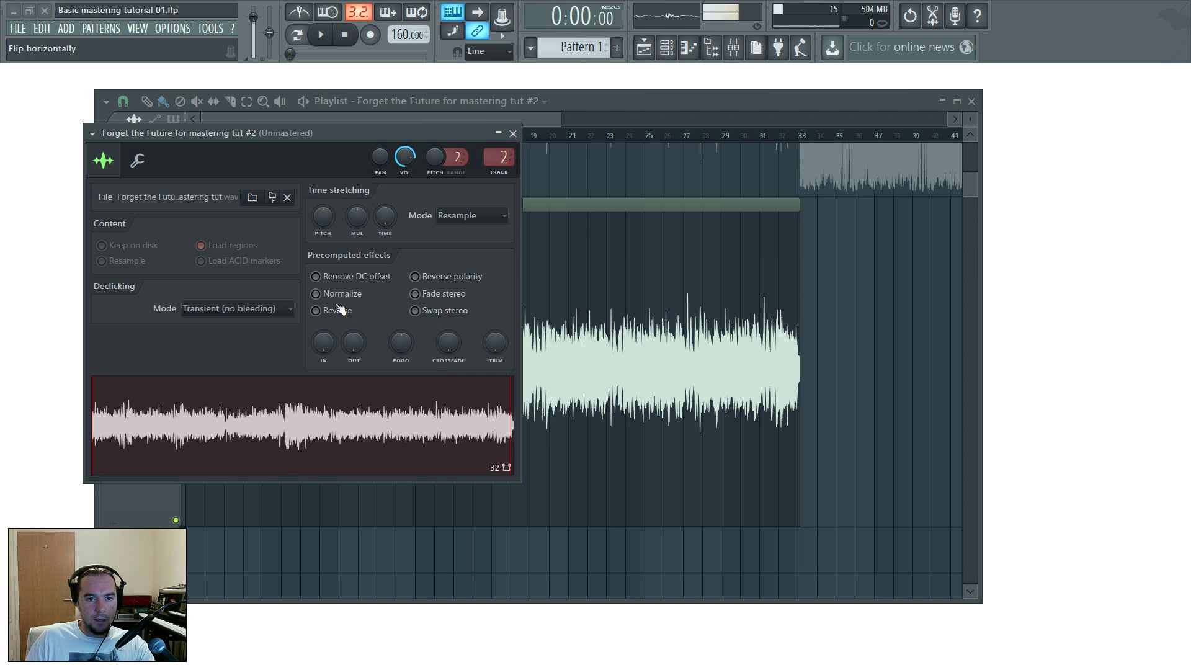
left_click(343, 295)
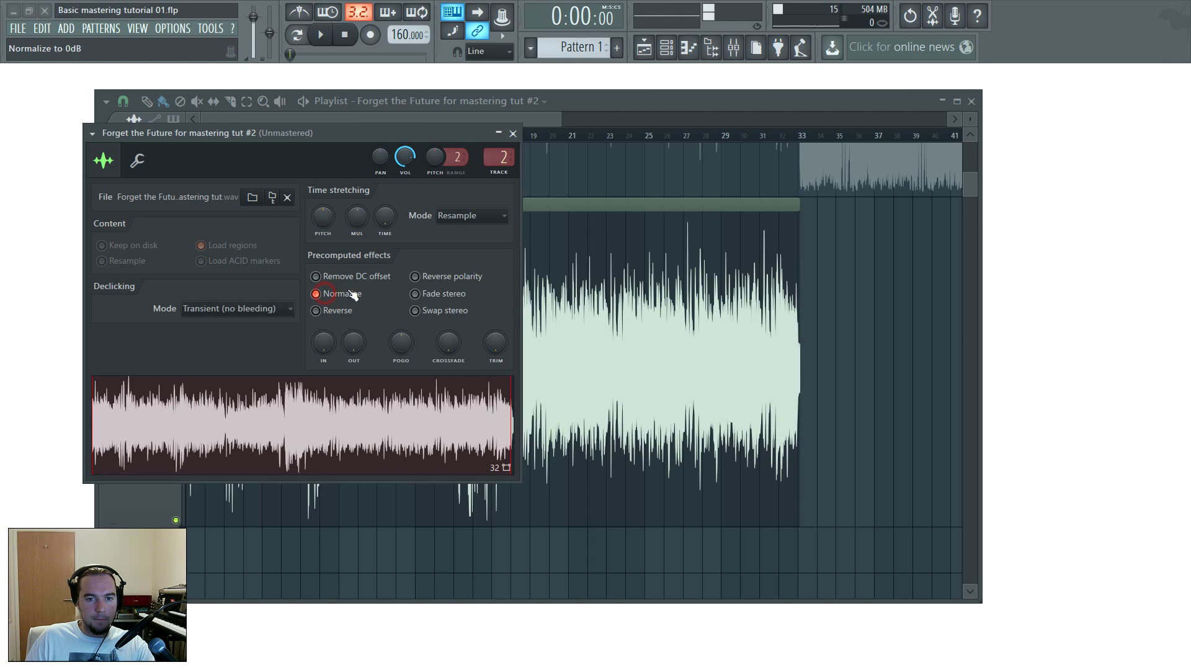
left_click(512, 133)
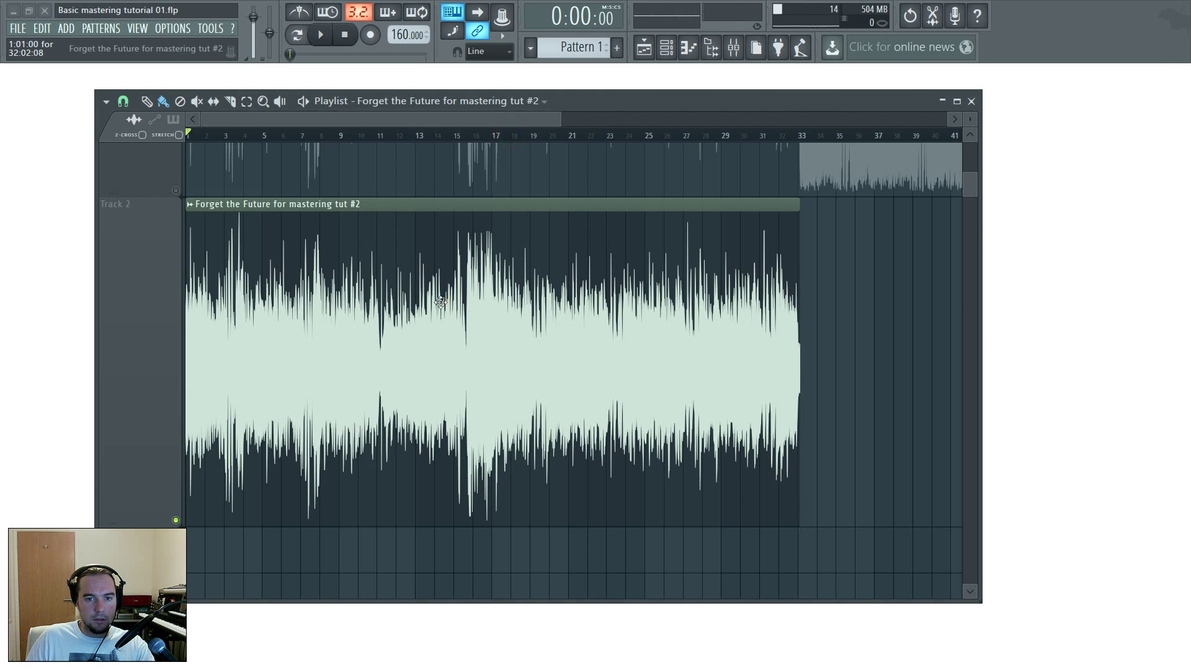
Examine the waveform peaks of the normalized clip on Track 2 and compare them with the clips on Track 1.
scroll(306, 263, "up", 2)
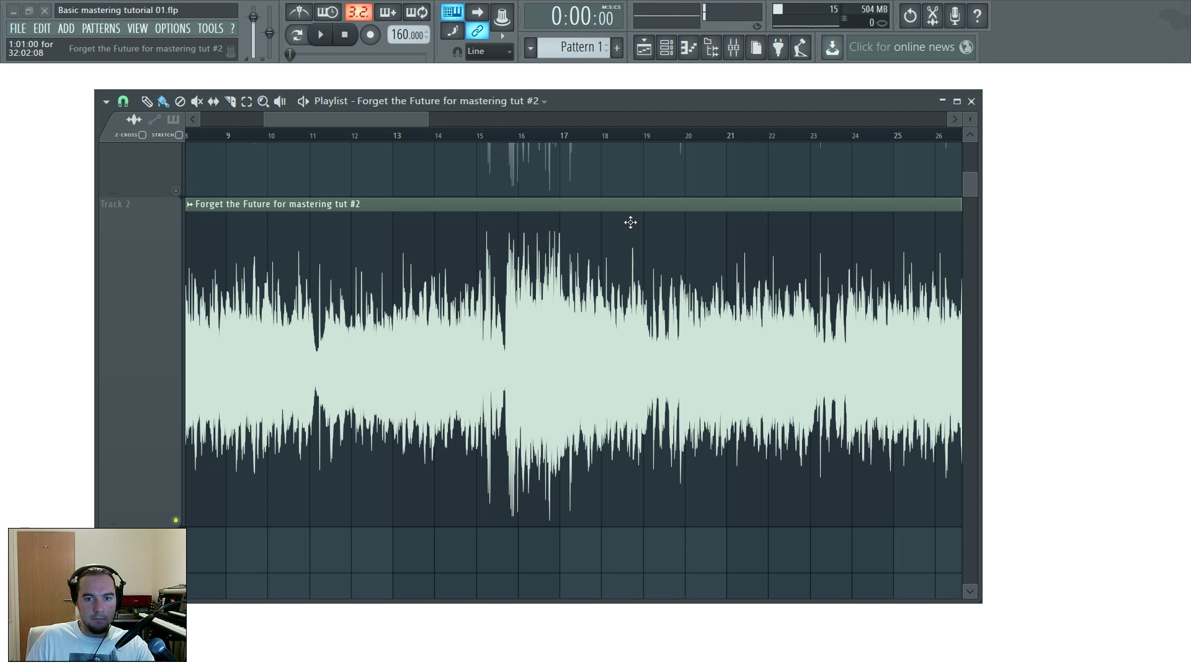
scroll(440, 278, "down", 4)
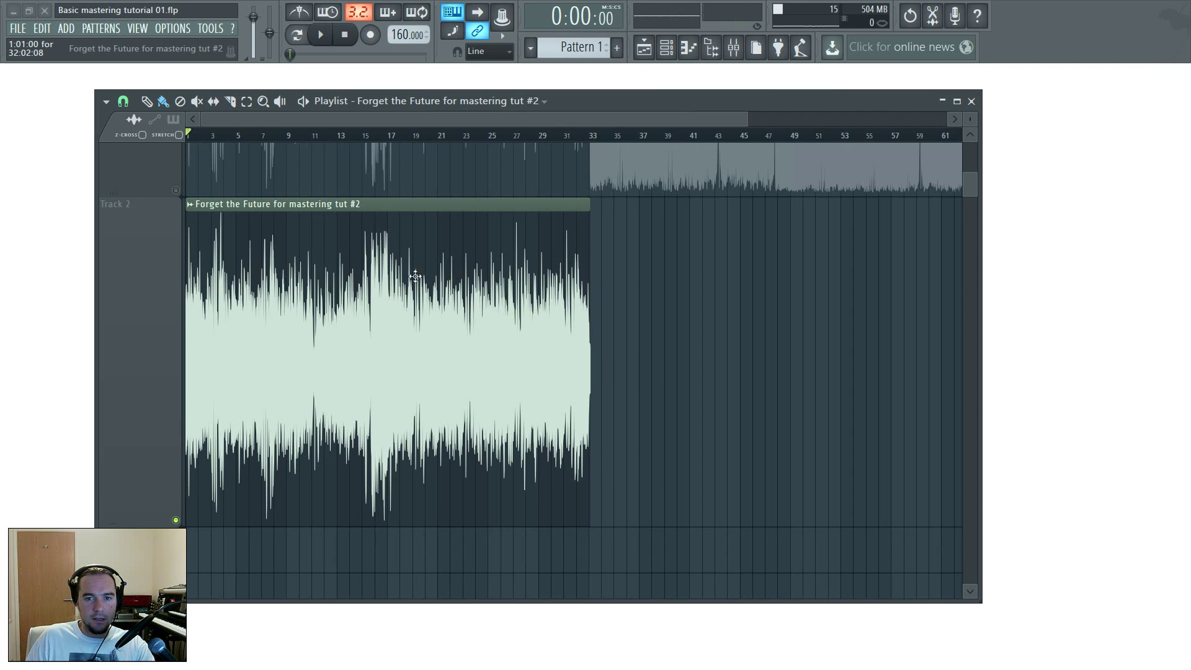
scroll(232, 242, "up", 4)
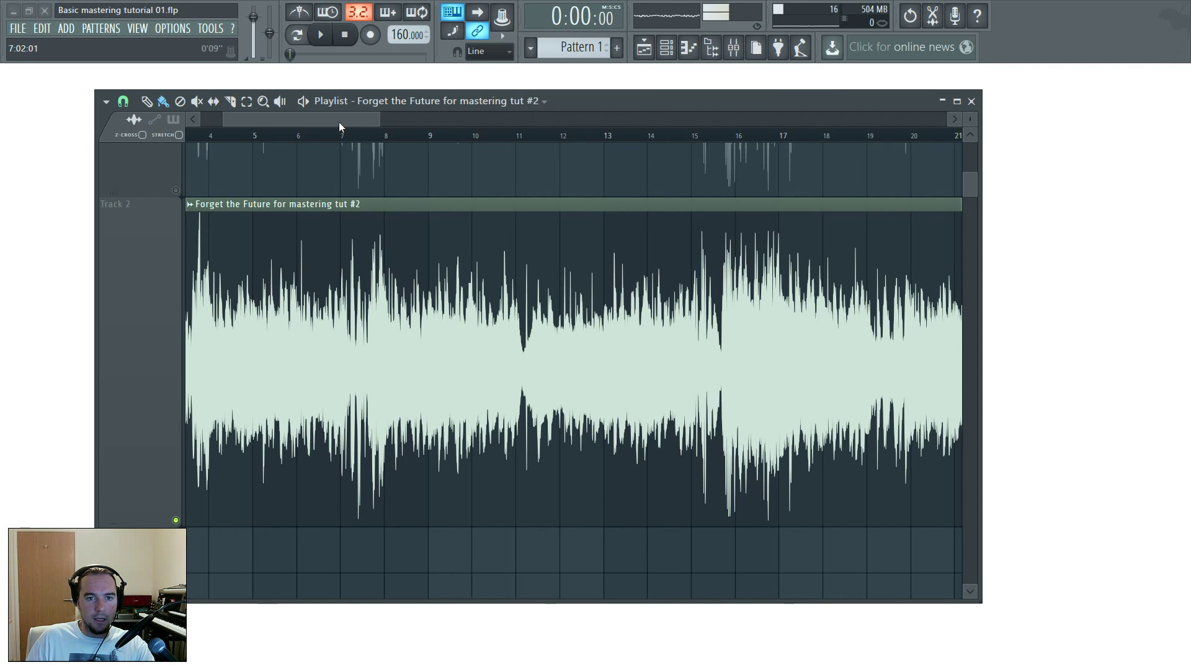
left_click_drag(338, 121, 257, 125)
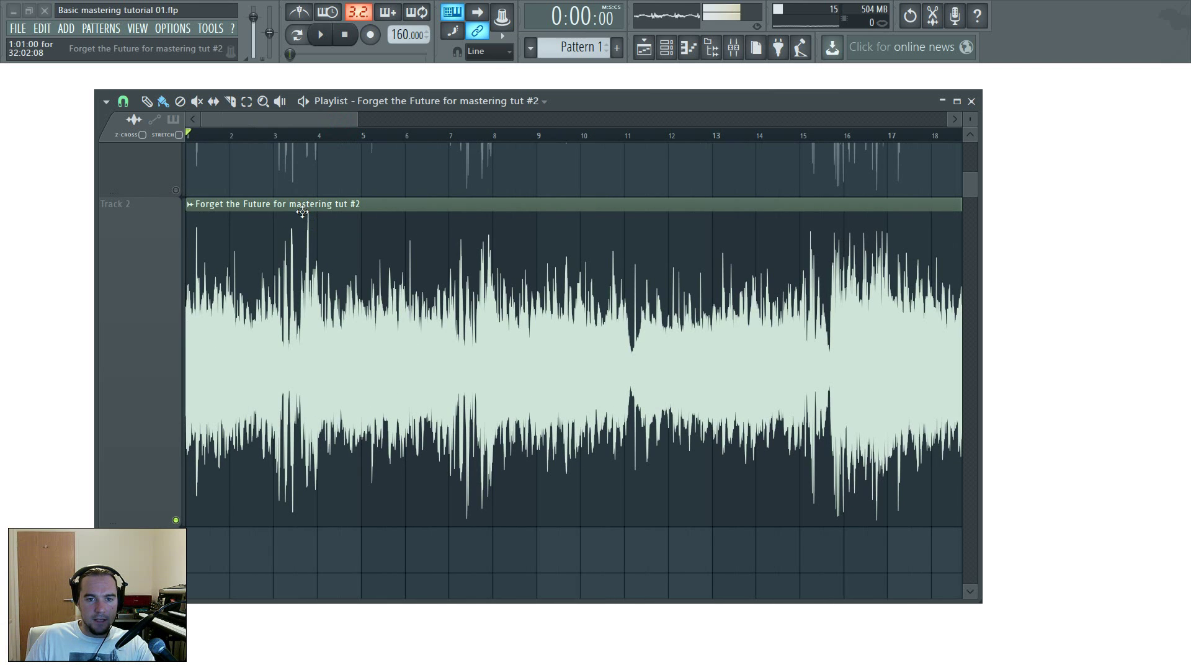
scroll(438, 263, "down", 3)
scroll(432, 284, "up", 3)
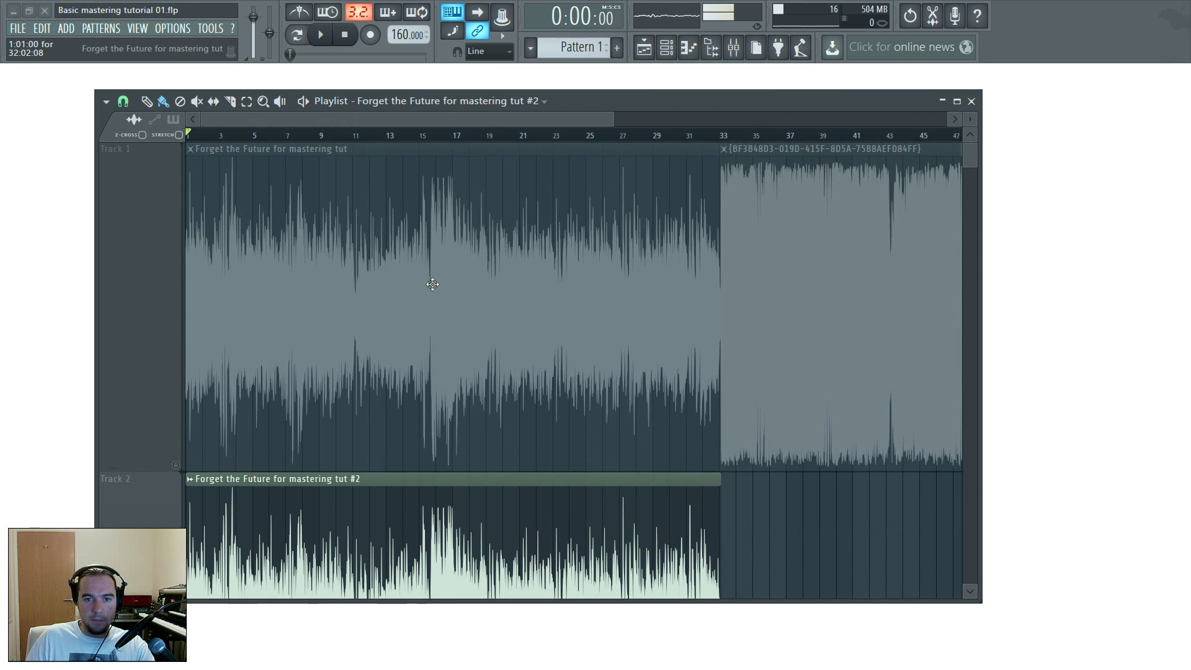
scroll(432, 284, "down", 7)
scroll(432, 284, "up", 1)
scroll(838, 376, "down", 1)
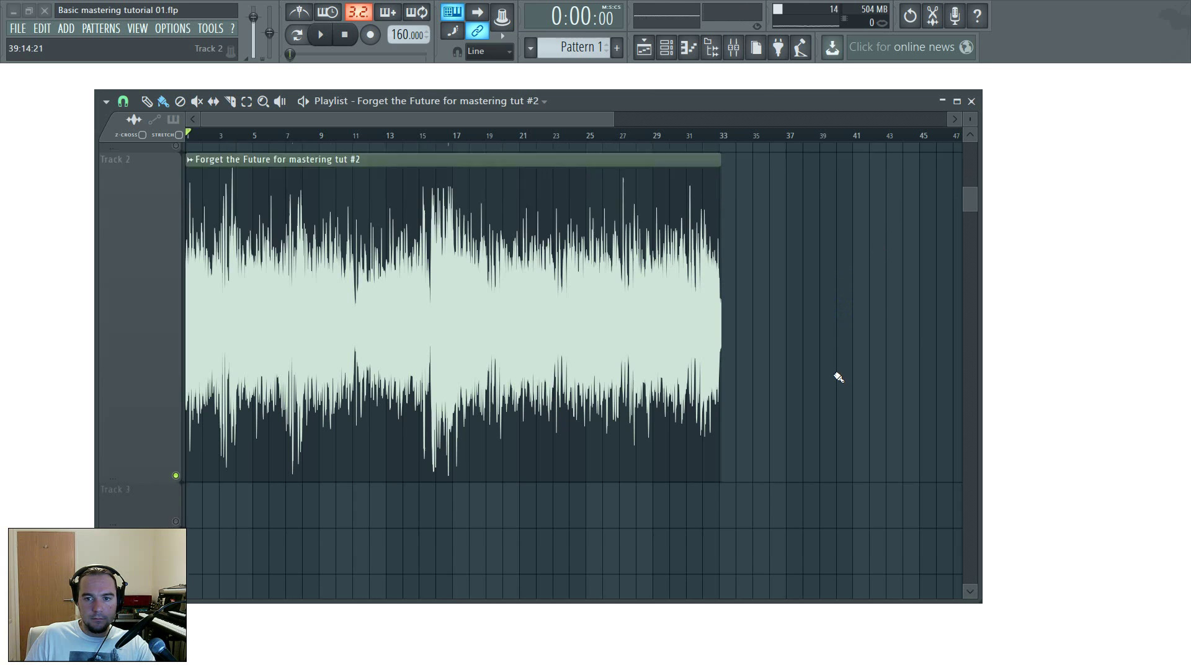
Delete the second audio clip on Track 1, starting at bar 33, and show both remaining clips in full.
scroll(851, 310, "up", 2)
scroll(827, 356, "down", 2)
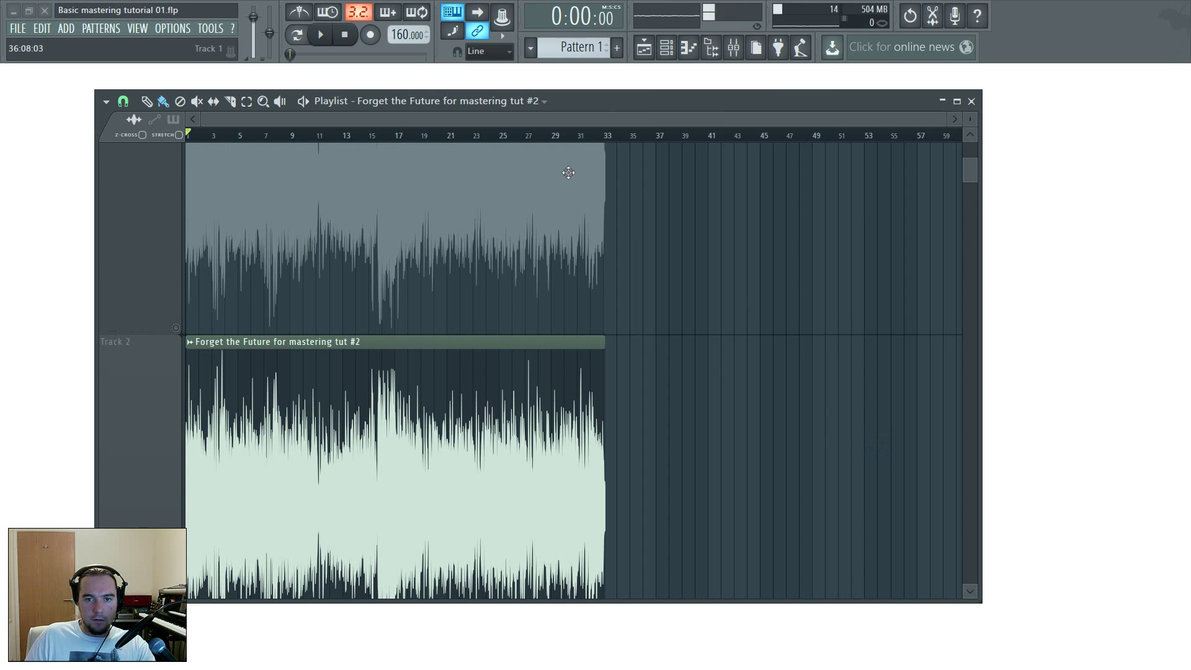
left_click_drag(944, 119, 804, 127)
scroll(568, 372, "up", 2)
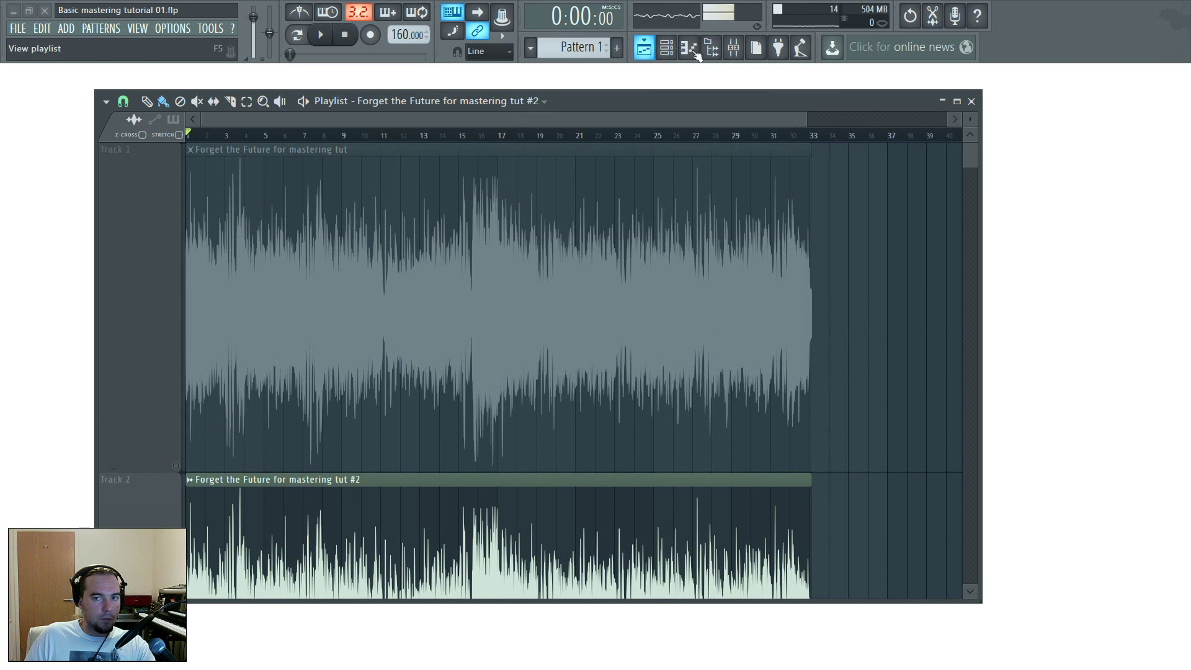
Open the mixer and play the opening bars with Mastered muted and Unmastered enabled, then stop playback.
left_click(732, 47)
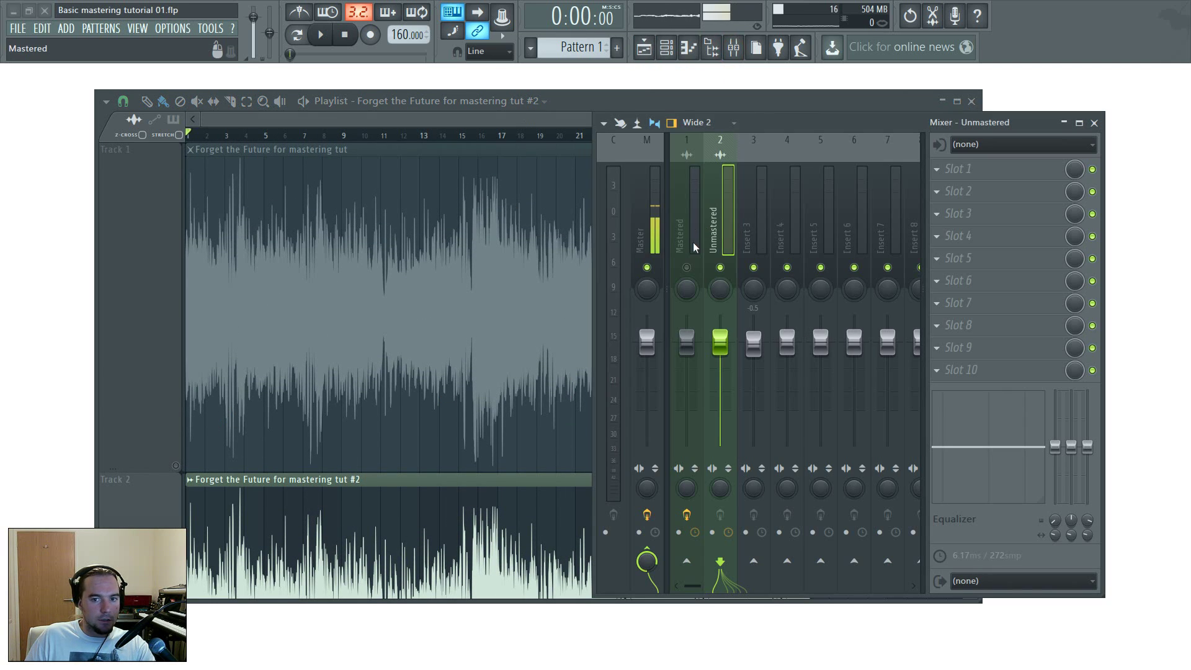
left_click(720, 267)
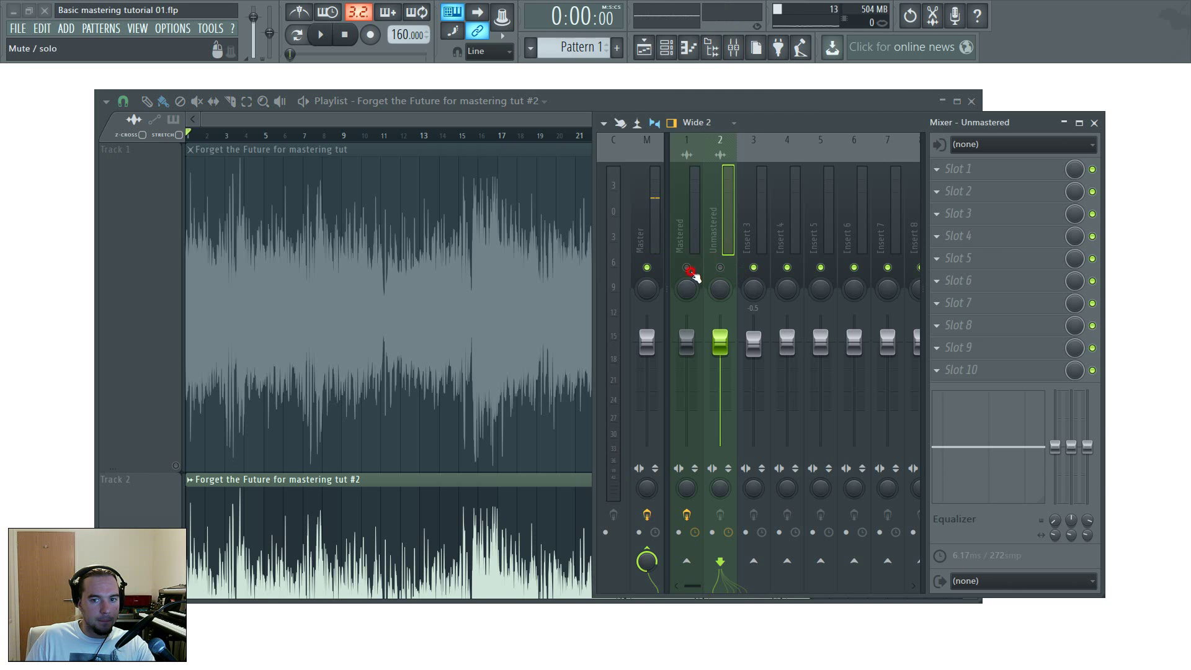
left_click(689, 270)
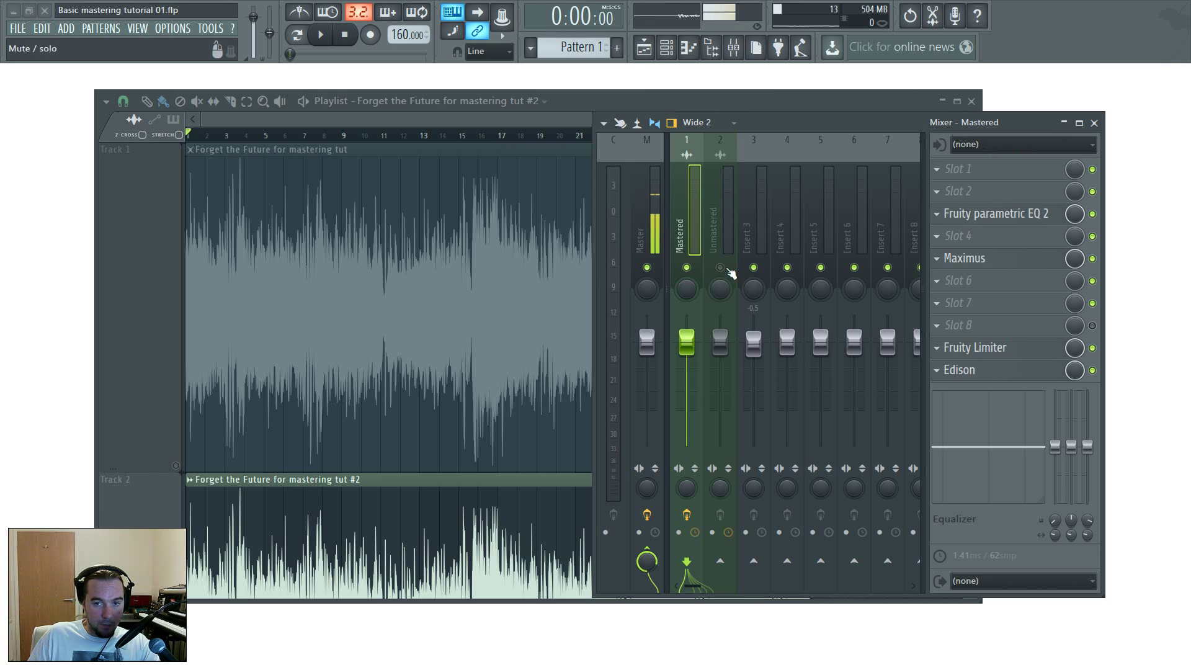
left_click(686, 267)
left_click(720, 267)
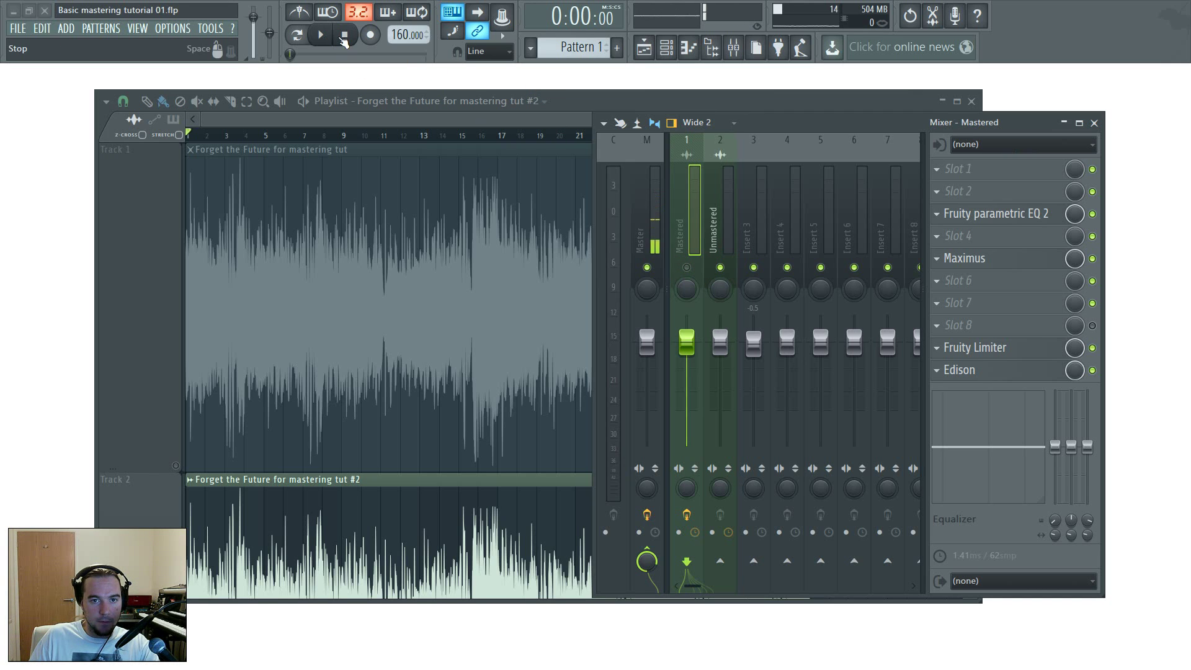
key("space")
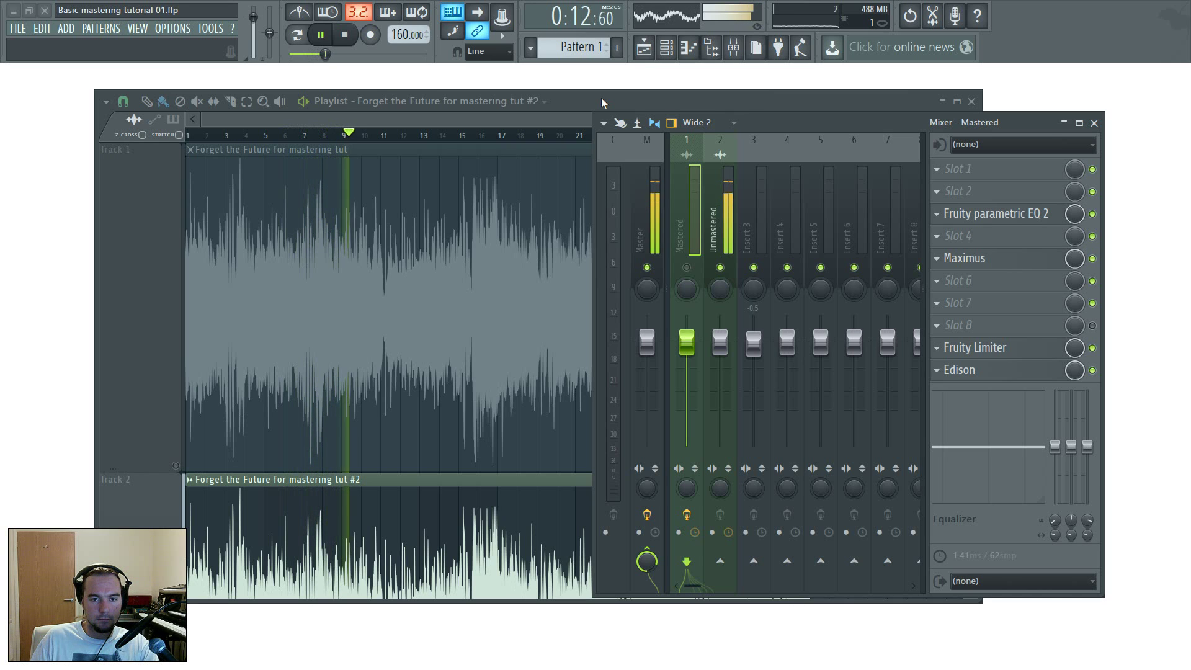
key("space")
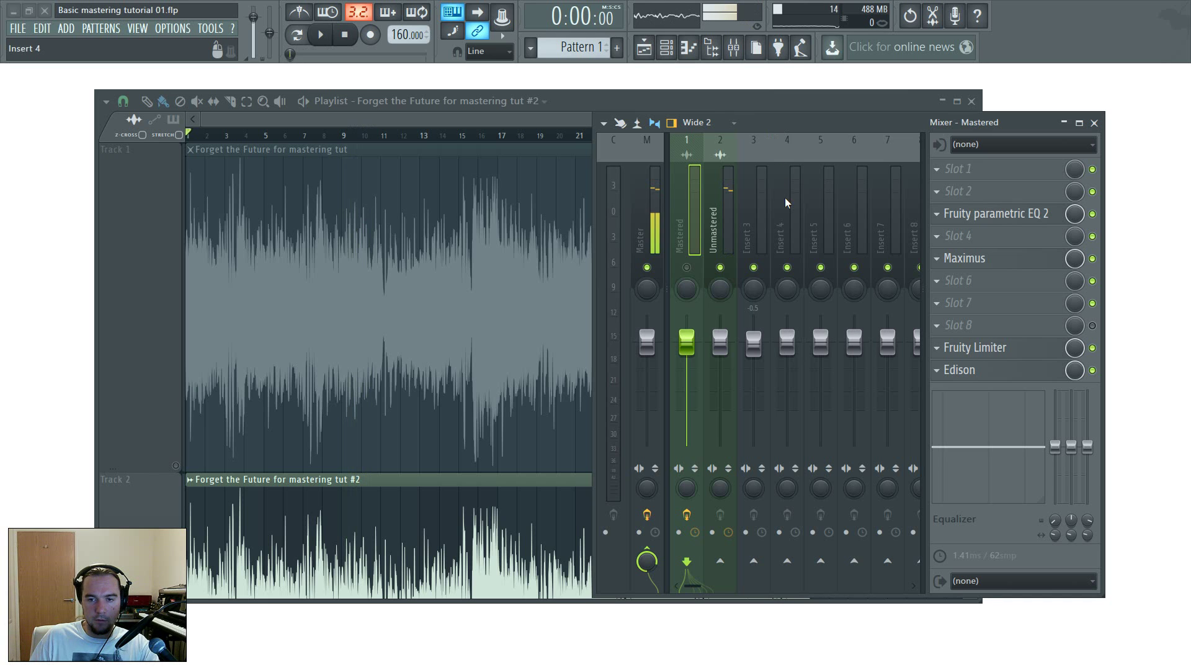
Move Maximus up to effect slot 4 on the Mastered track.
scroll(458, 378, "down", 3)
scroll(458, 378, "up", 3)
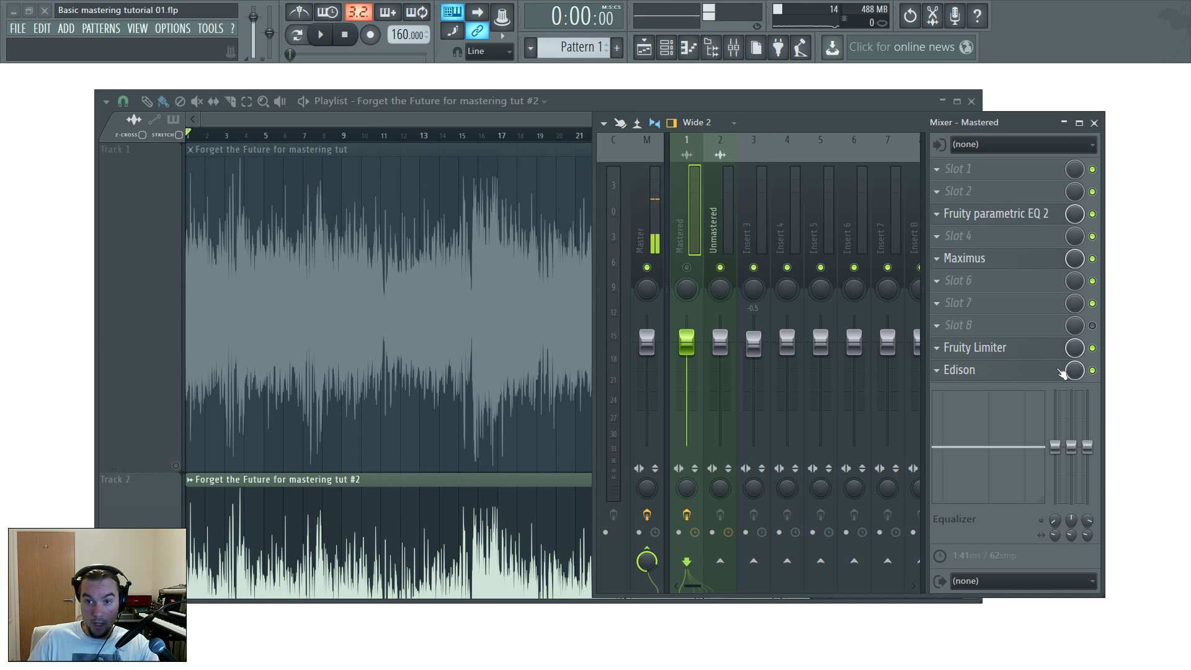
left_click_drag(1021, 272, 1020, 241)
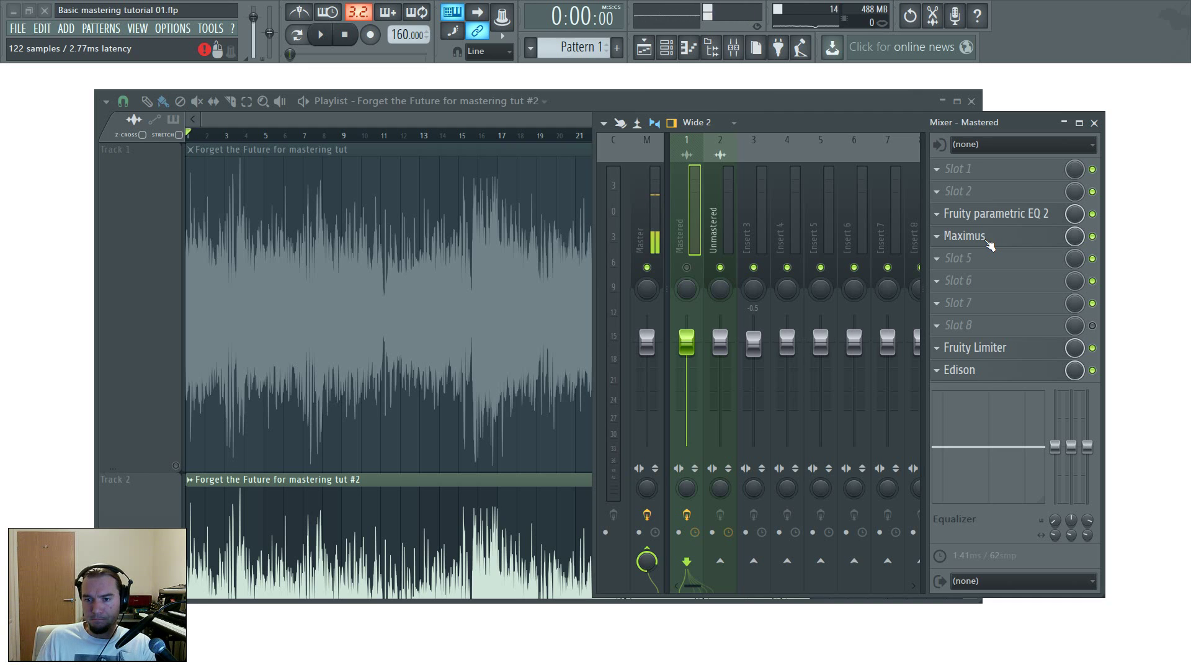
left_click(937, 236)
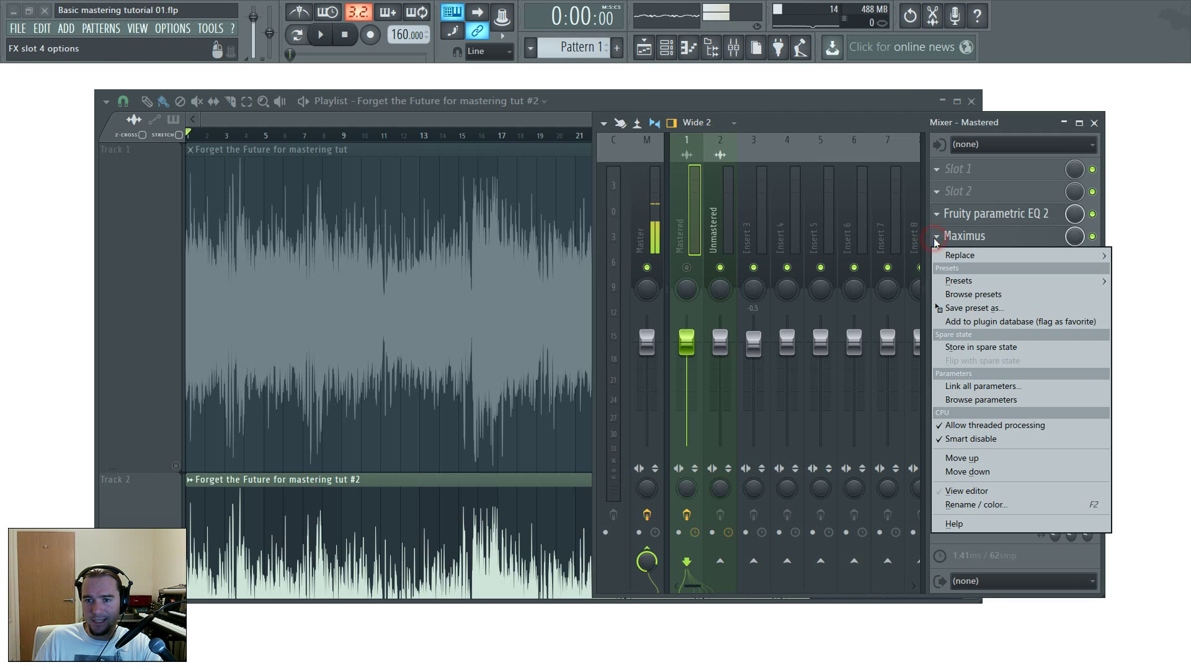
key("Escape")
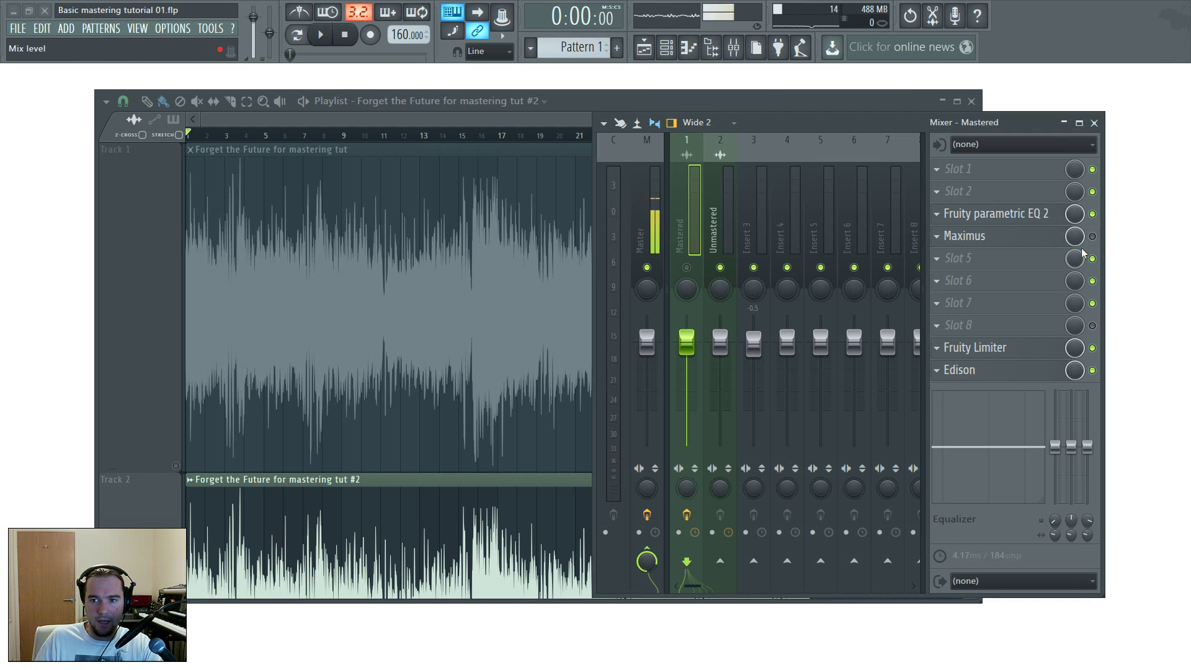
Open Maximus on the Mastered track, load its Default preset and place its window over the playlist and mixer.
left_click(1022, 236)
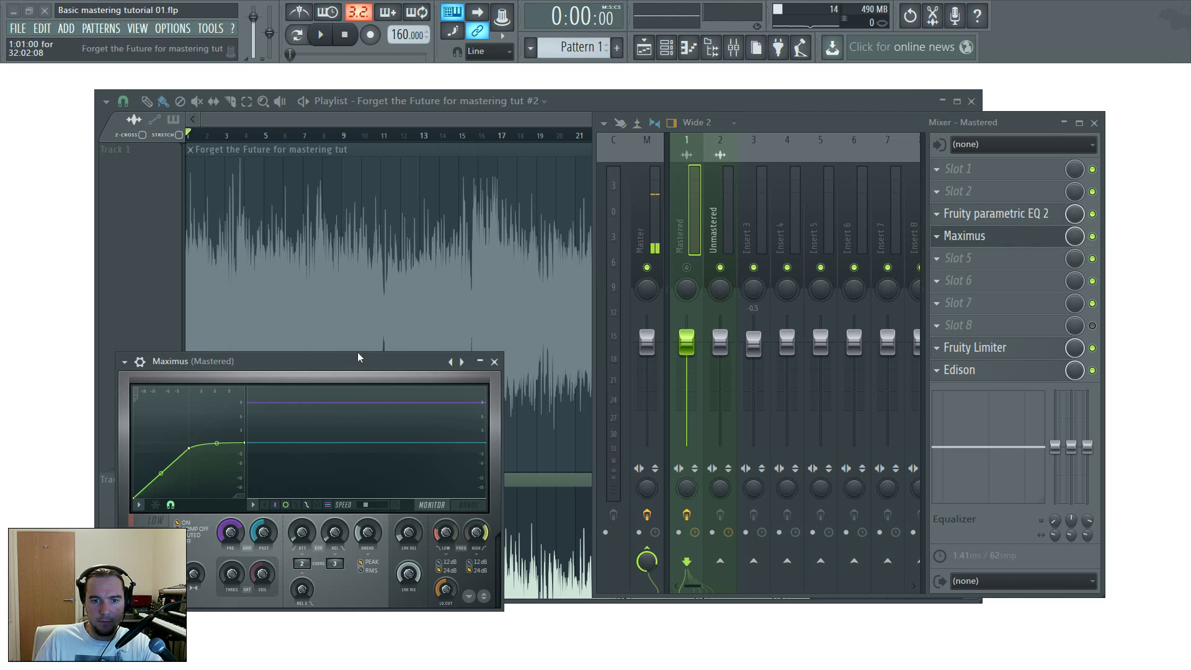
left_click_drag(127, 365, 393, 216)
left_click(391, 211)
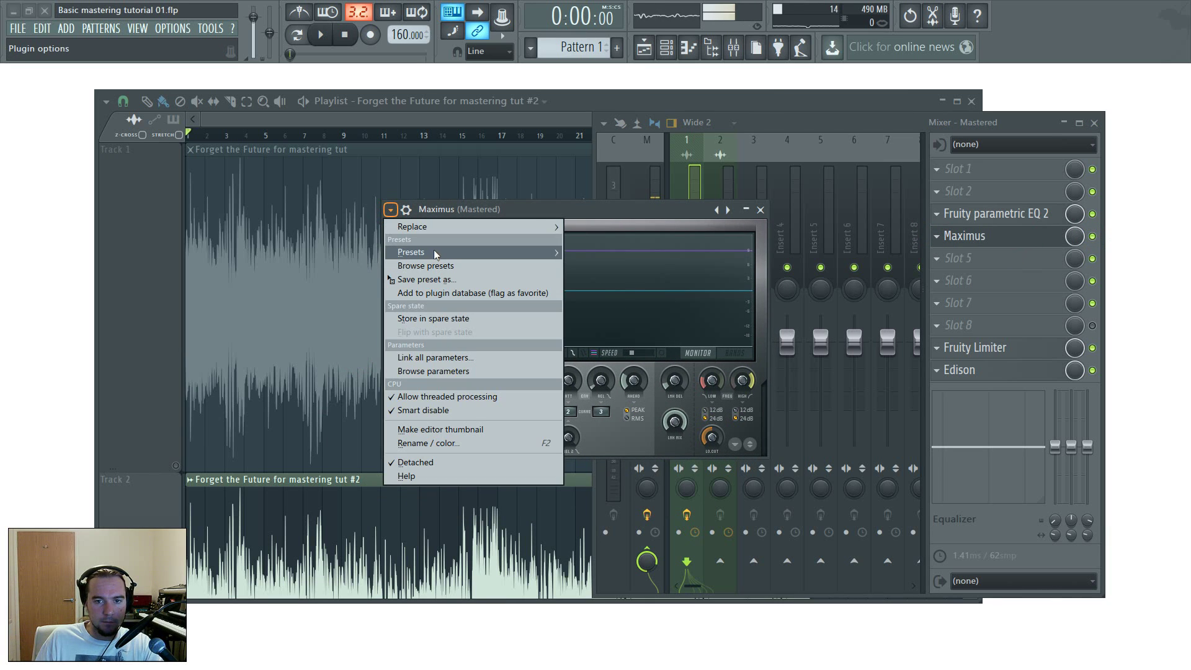
mouse_move(434, 249)
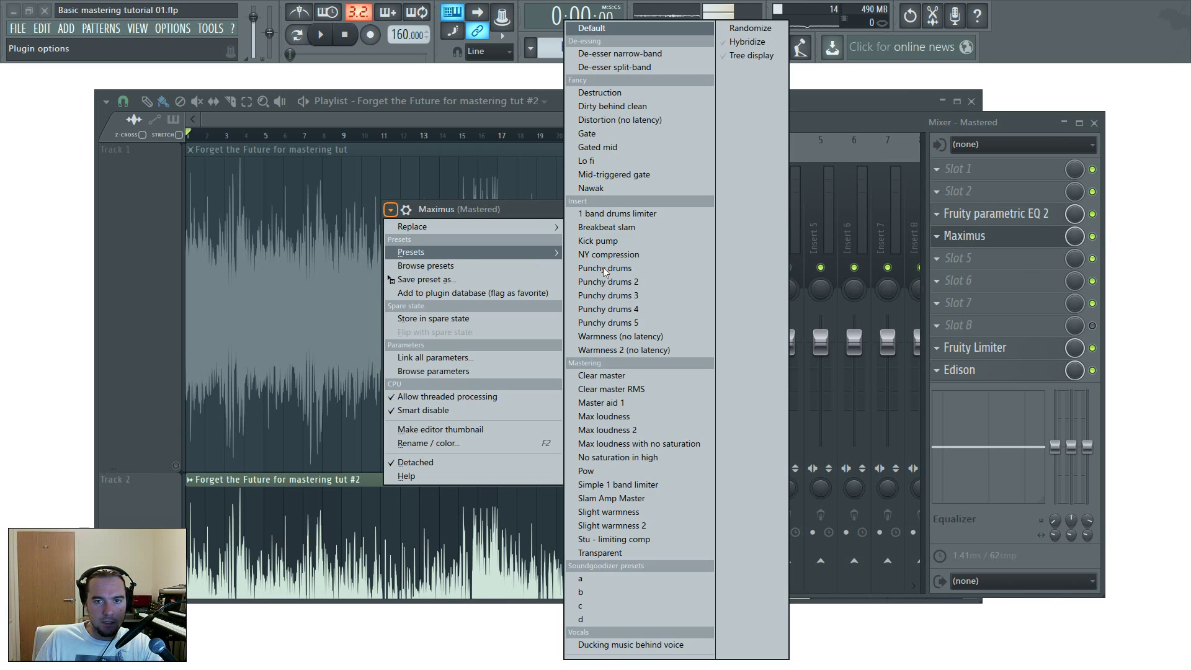
left_click(616, 28)
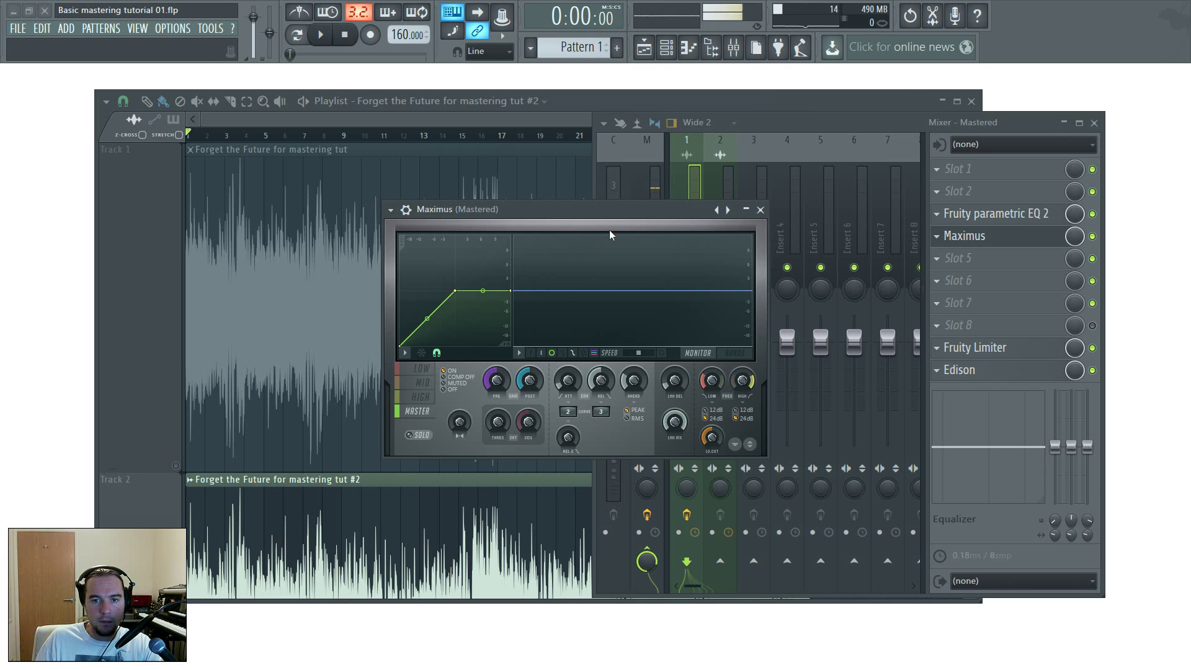
left_click_drag(626, 222, 615, 202)
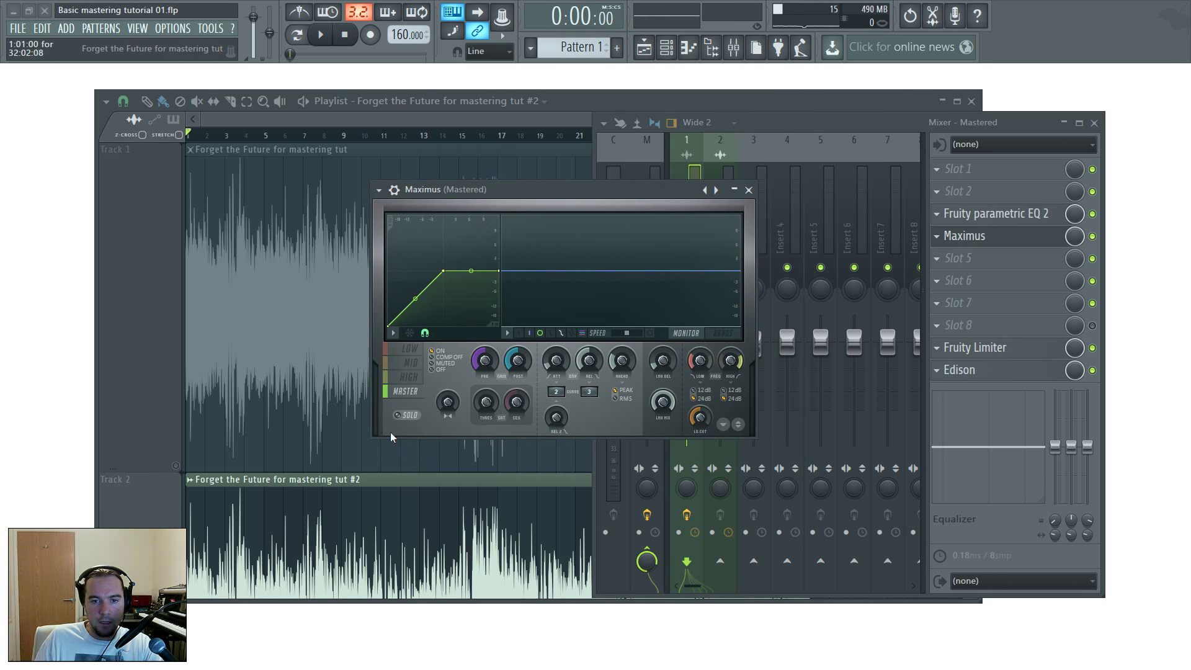
Review the low, mid, high and master bands of Maximus and their default curves.
left_click(411, 348)
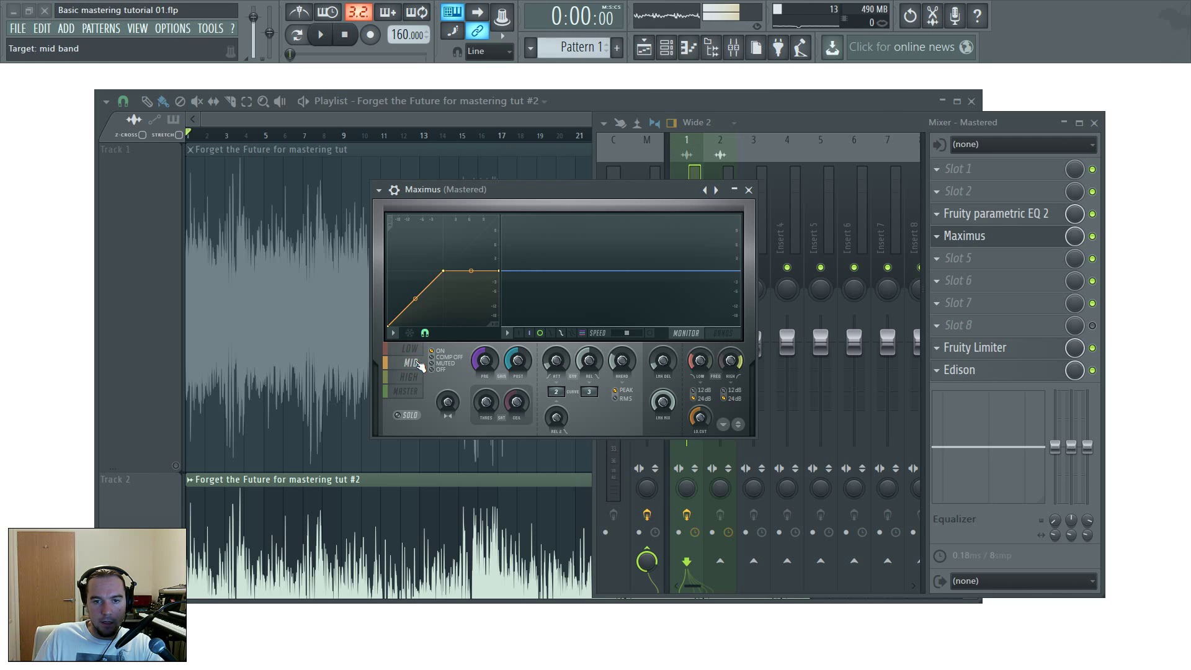
left_click(411, 348)
left_click(412, 361)
left_click(412, 378)
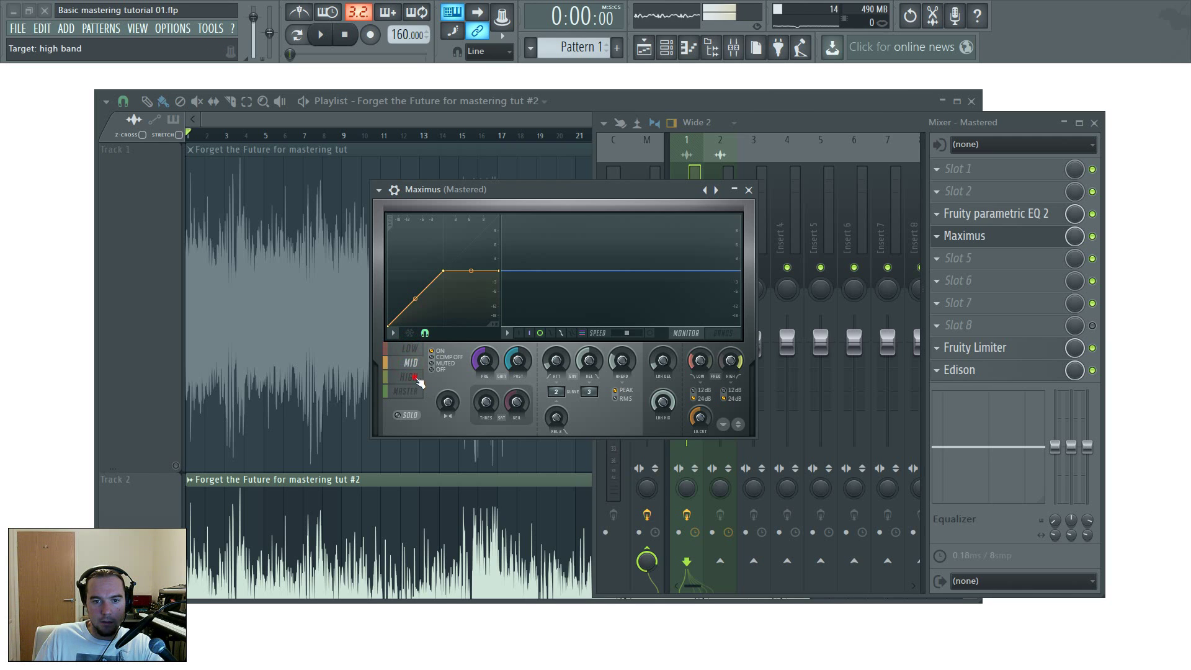
left_click(405, 390)
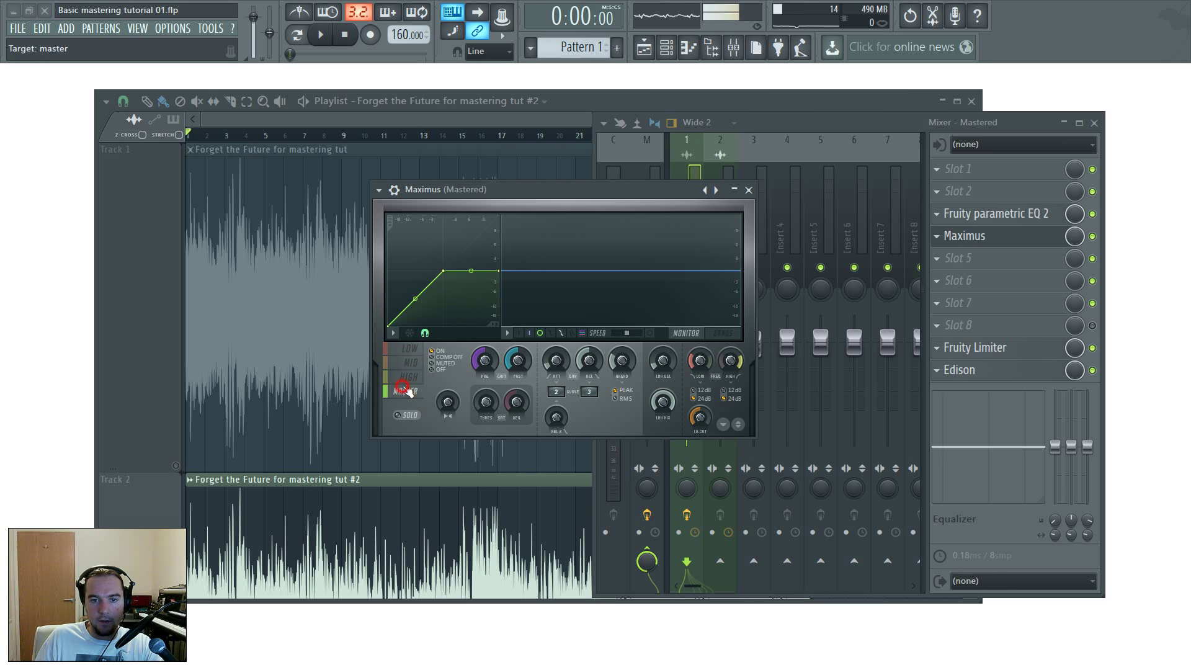
Lower the 0 dB knee point of the low band's compression curve slightly in Maximus.
left_click(410, 355)
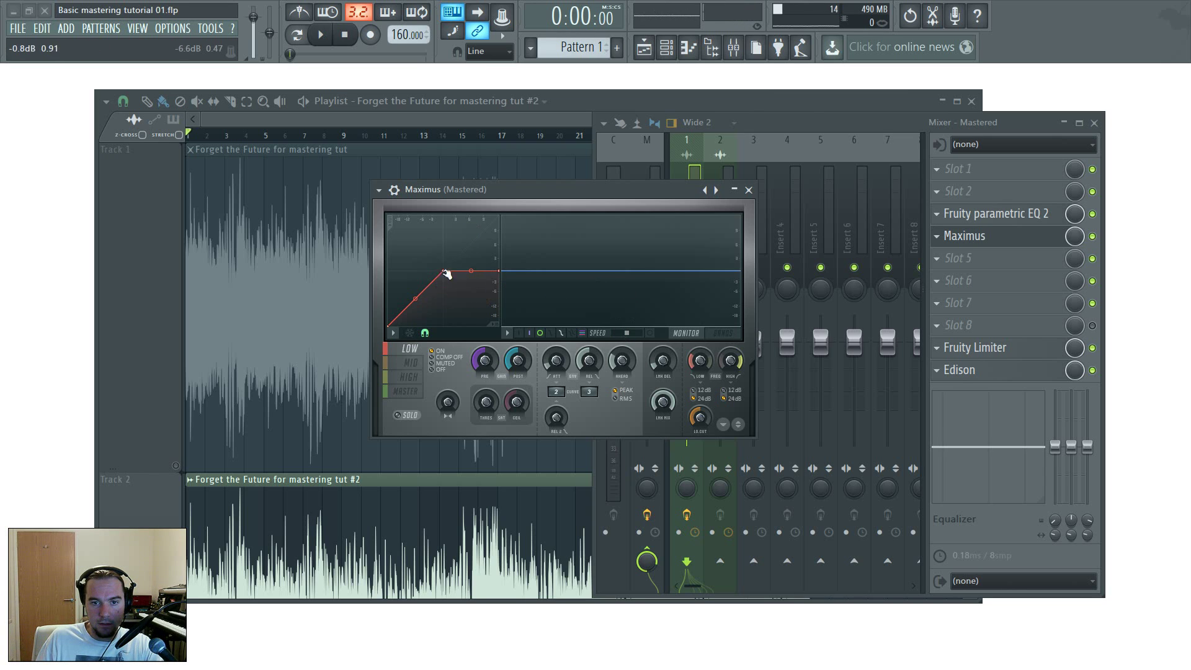
left_click(409, 377)
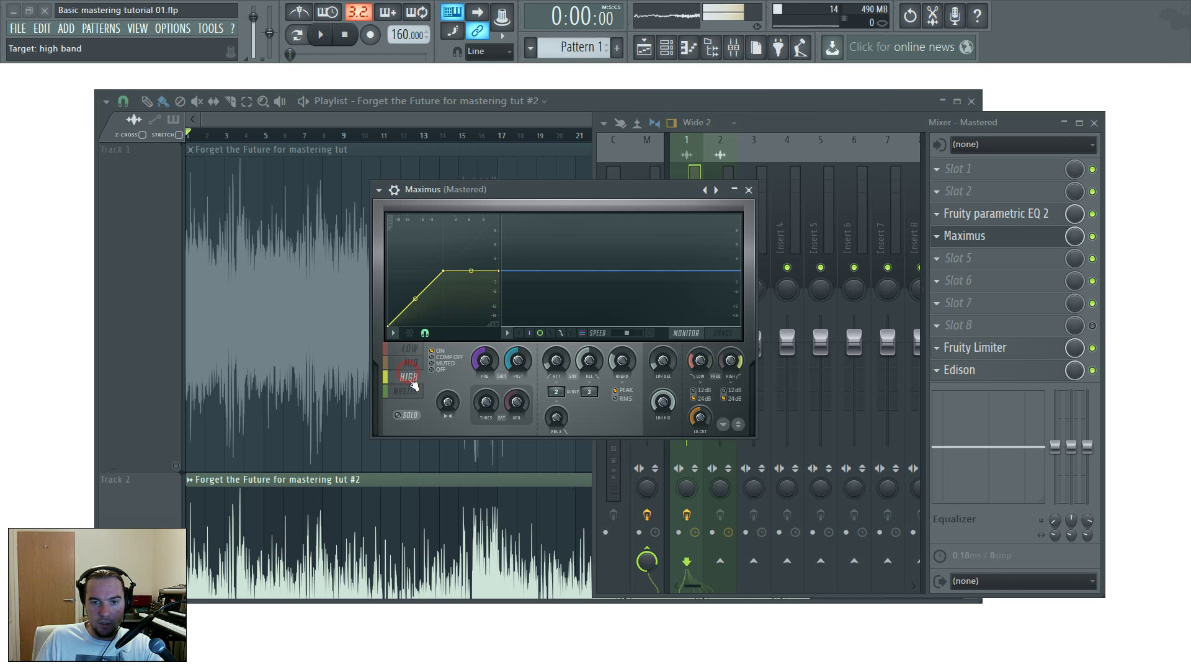
left_click(409, 350)
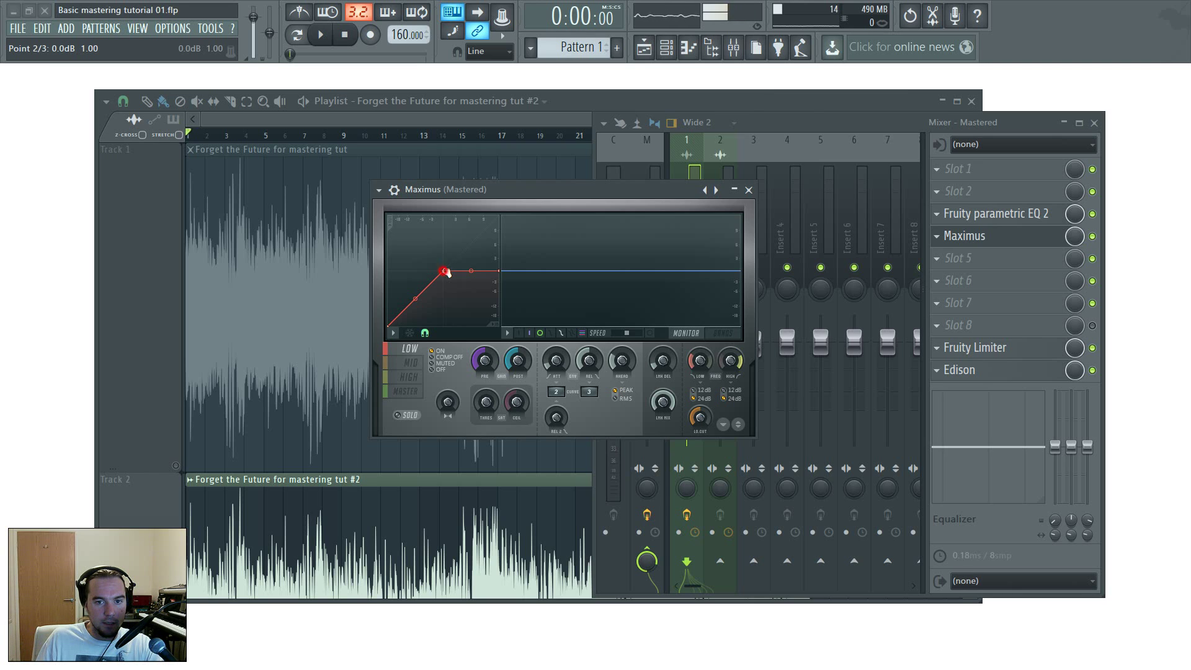
left_click_drag(445, 272, 445, 283)
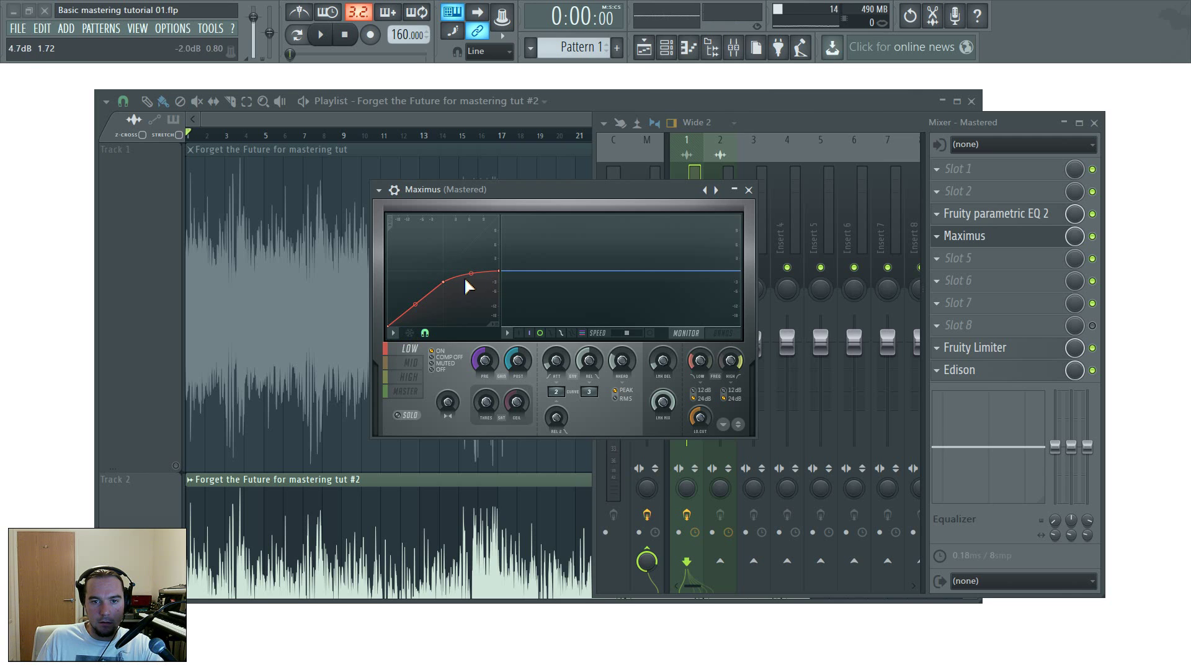
Lower the 0 dB knee point slightly and round the upper segment of the mid and high bands' compression curves in Maximus.
left_click(414, 362)
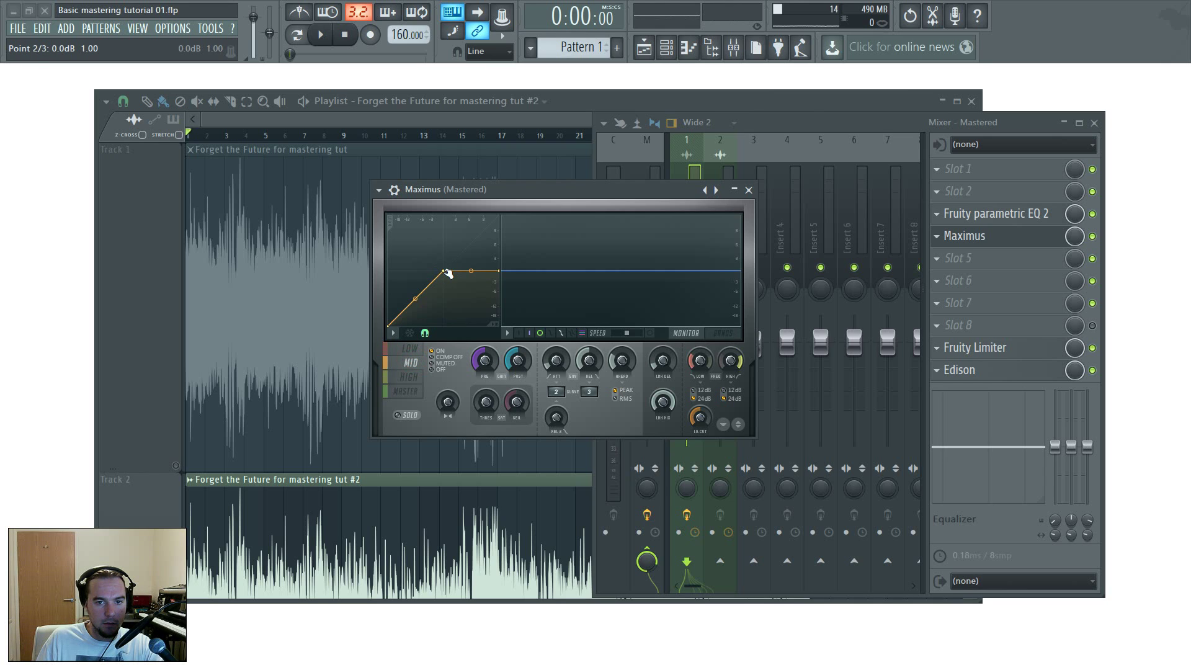
left_click_drag(444, 271, 444, 282)
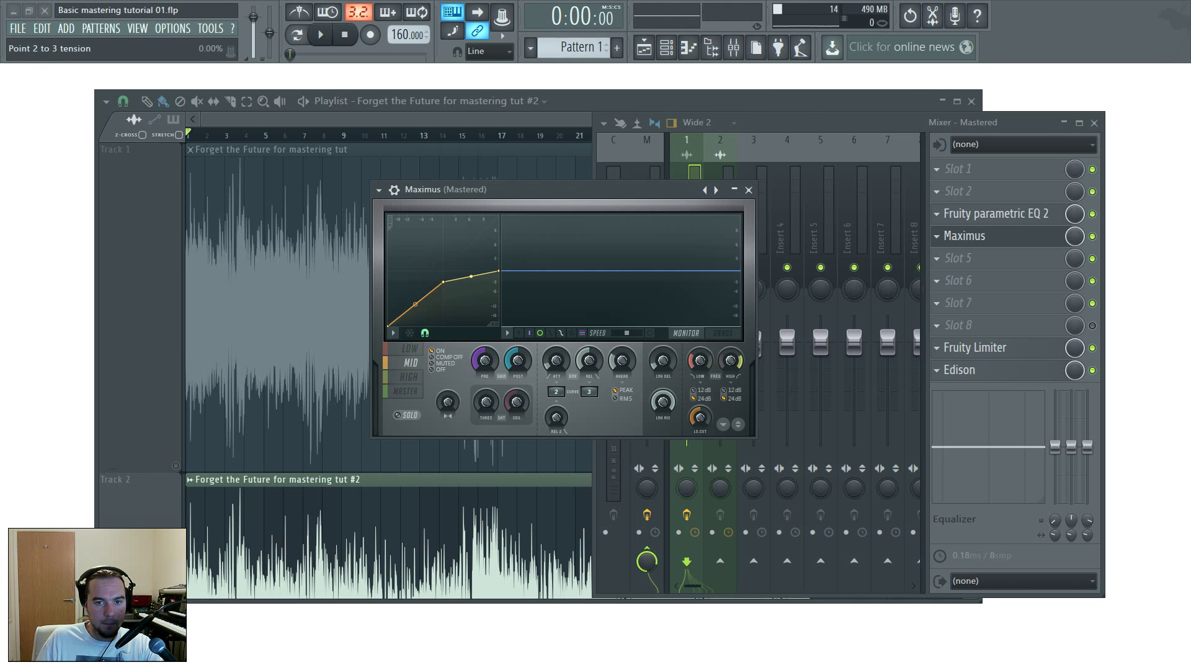
left_click(408, 376)
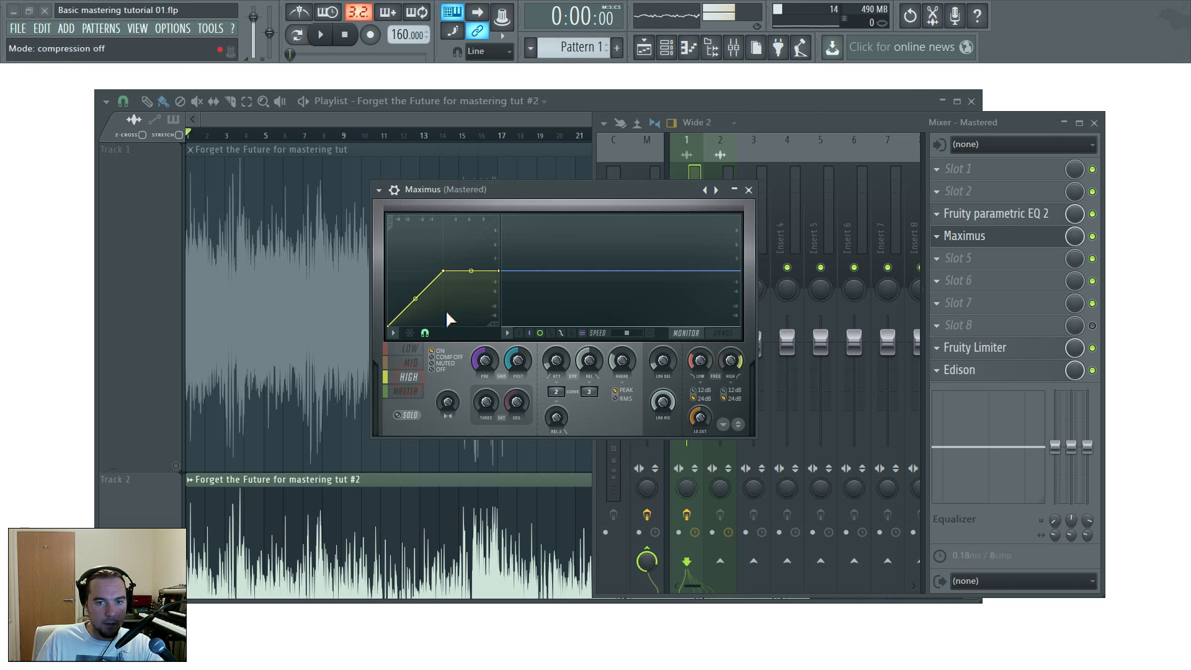
left_click_drag(444, 271, 445, 281)
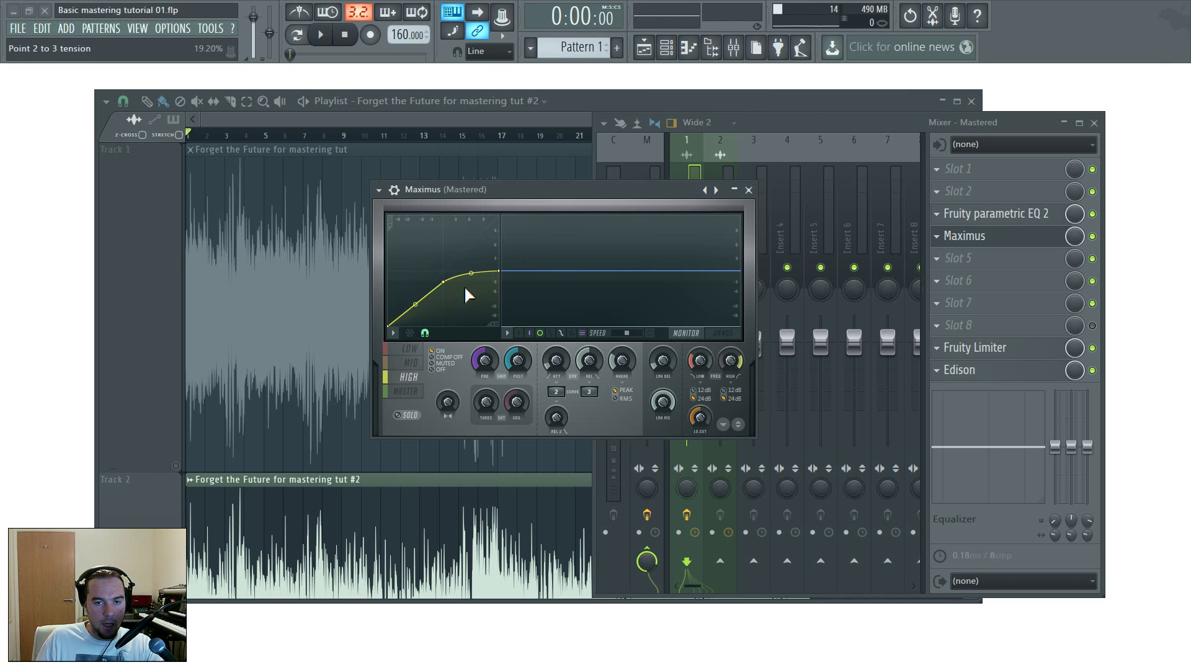
Raise the end point of the master band's curve in Maximus to form a straight diagonal without compression.
left_click(409, 392)
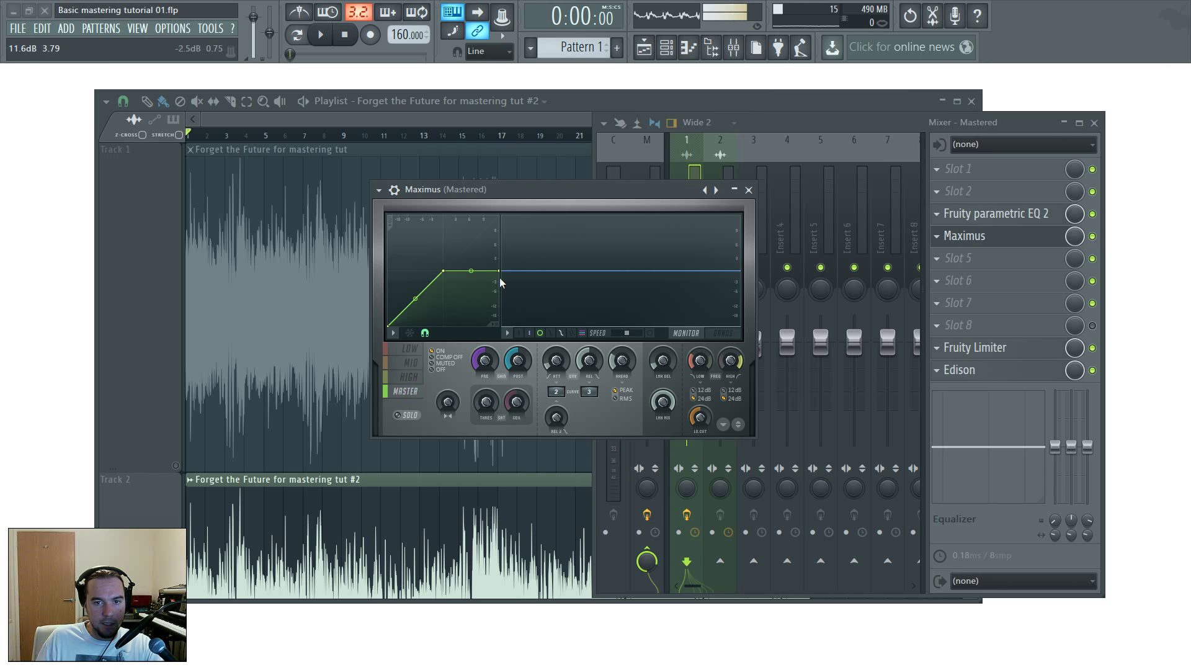
left_click_drag(503, 271, 499, 216)
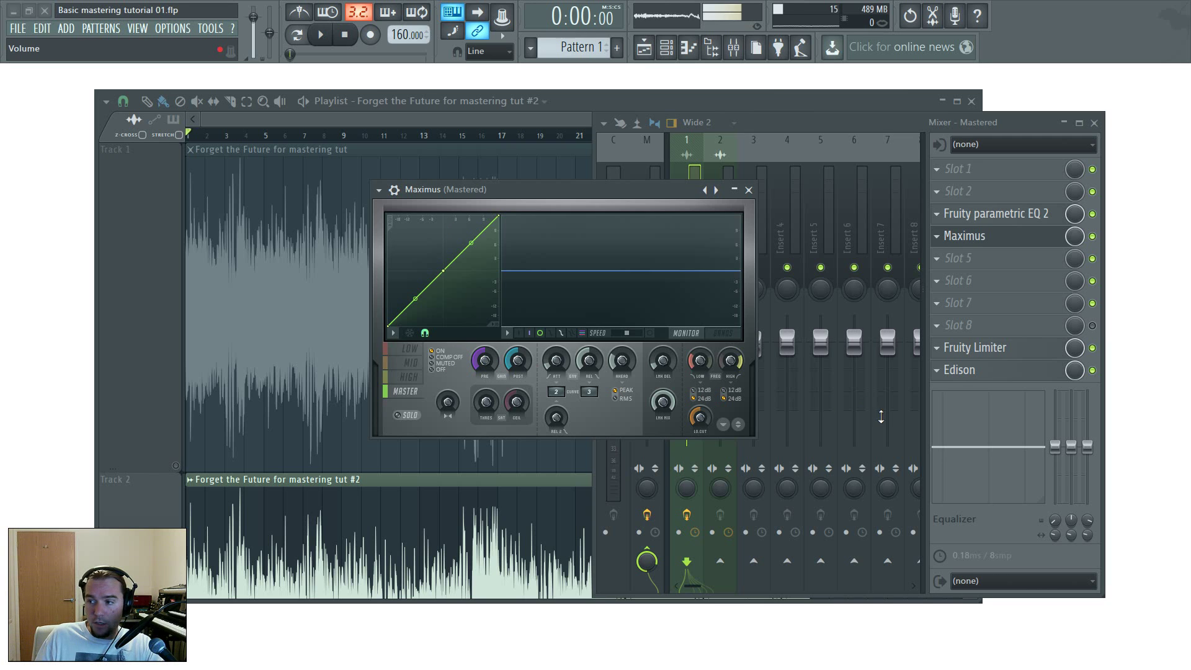
Bypass Fruity parametric EQ 2 and Fruity Limiter on the Mastered track, keeping Maximus active and open.
left_click_drag(631, 200, 562, 191)
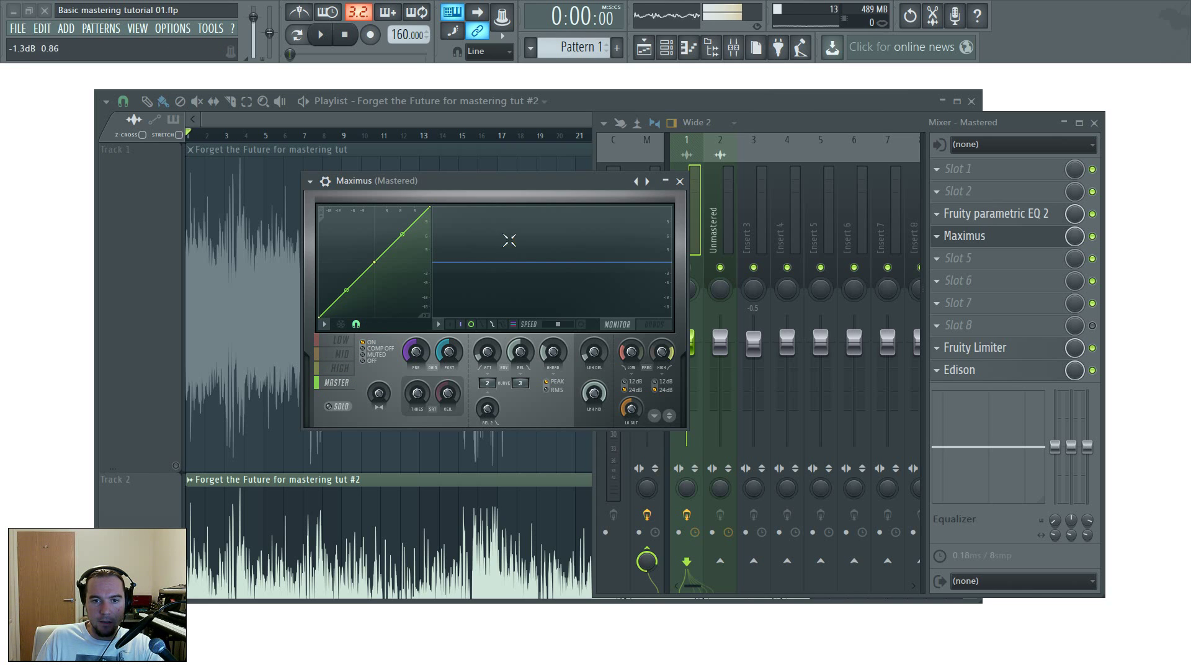
left_click_drag(529, 177, 471, 173)
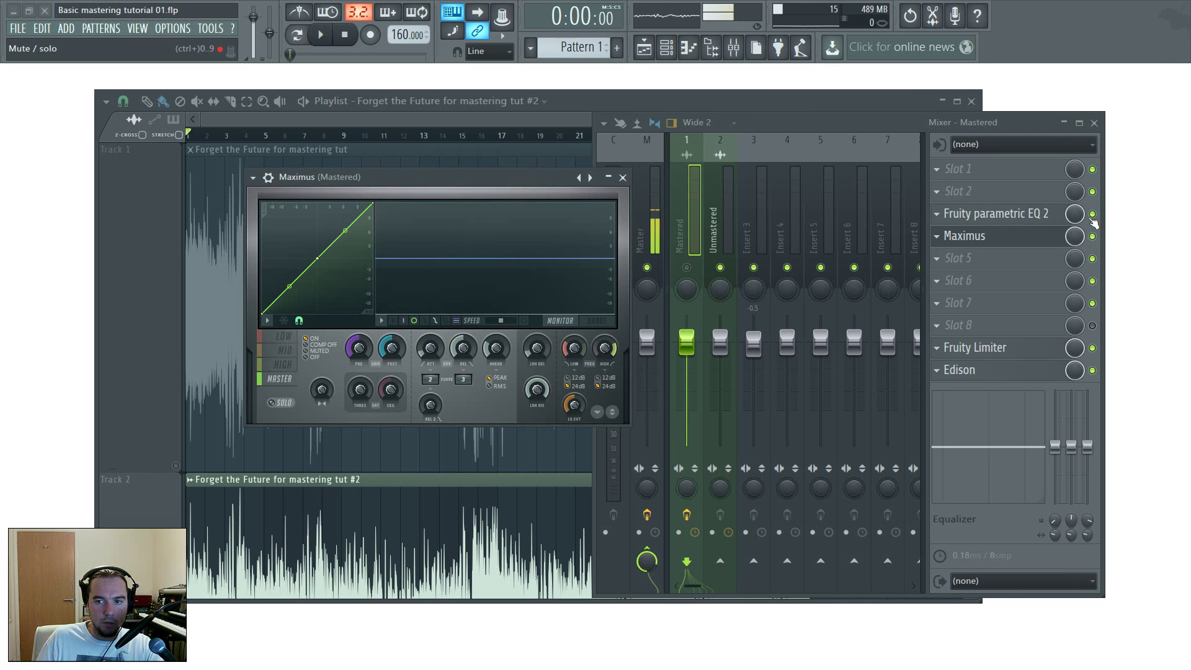
left_click(1092, 214)
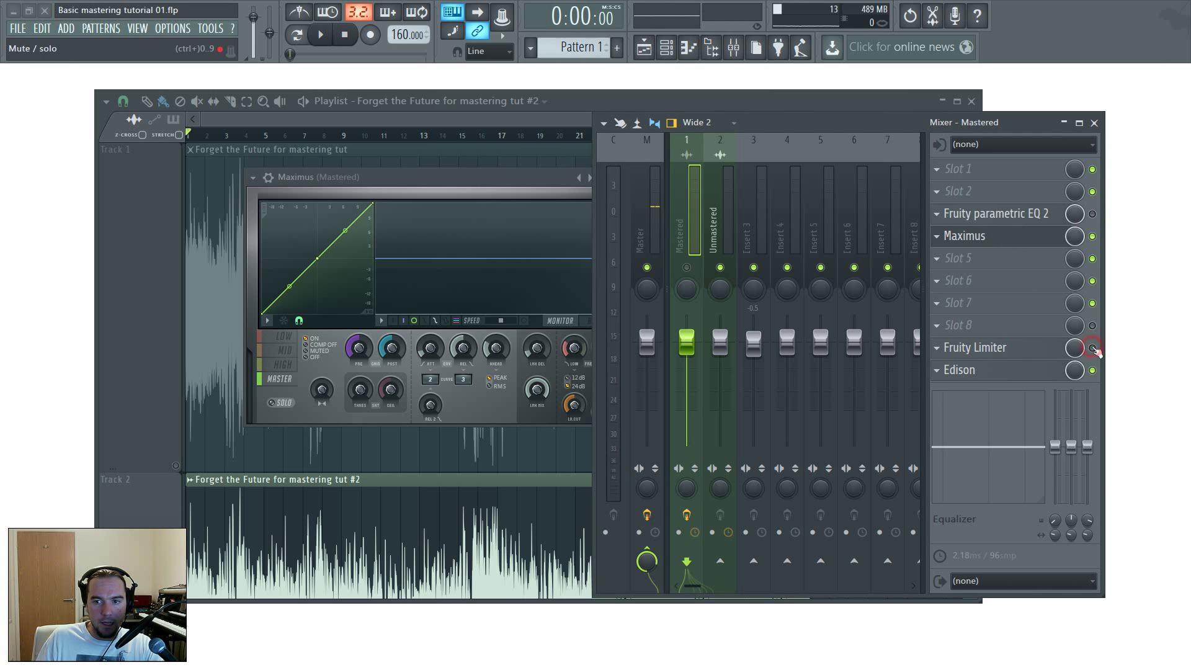
left_click(1003, 235)
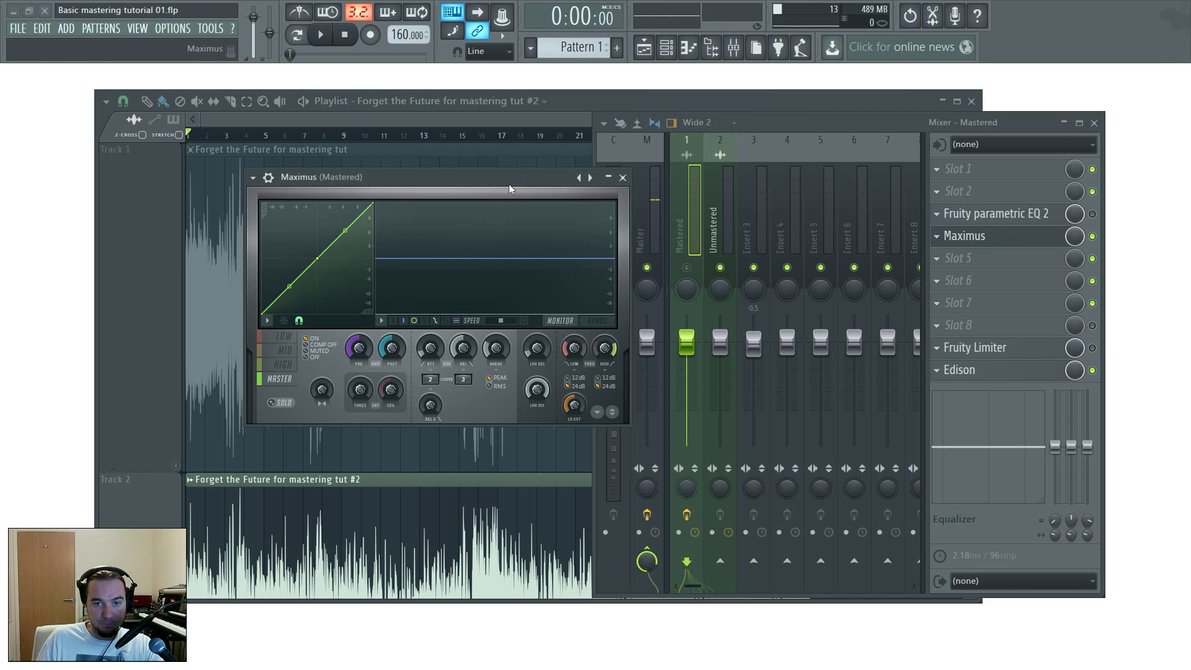
Switch the Maximus display to the frequency bands view and turn on Solo mode.
left_click_drag(509, 189, 475, 166)
left_click(562, 300)
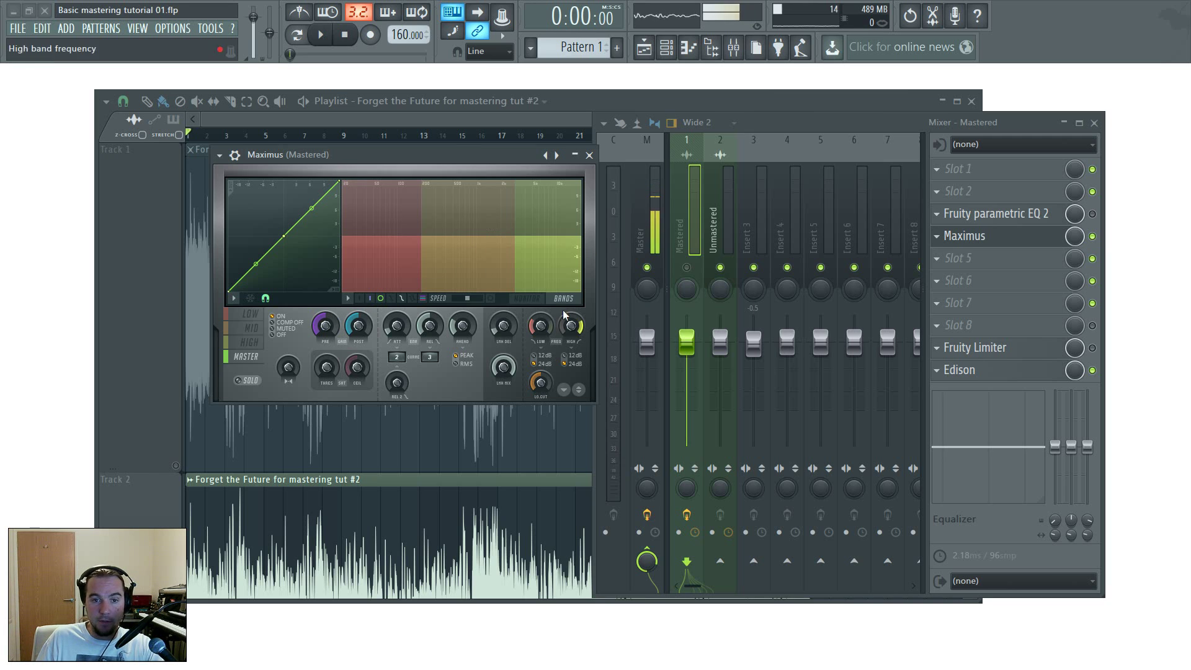
left_click(238, 380)
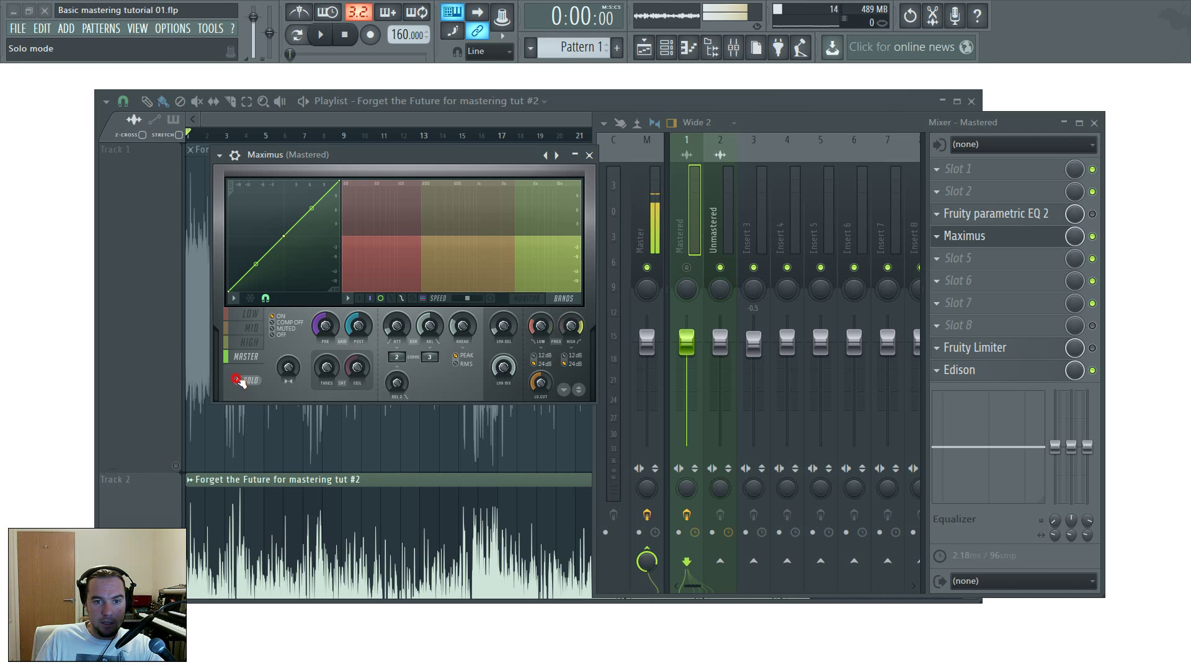
Step through the high, low and mid bands in Solo mode, finishing on the low band.
left_click(257, 340)
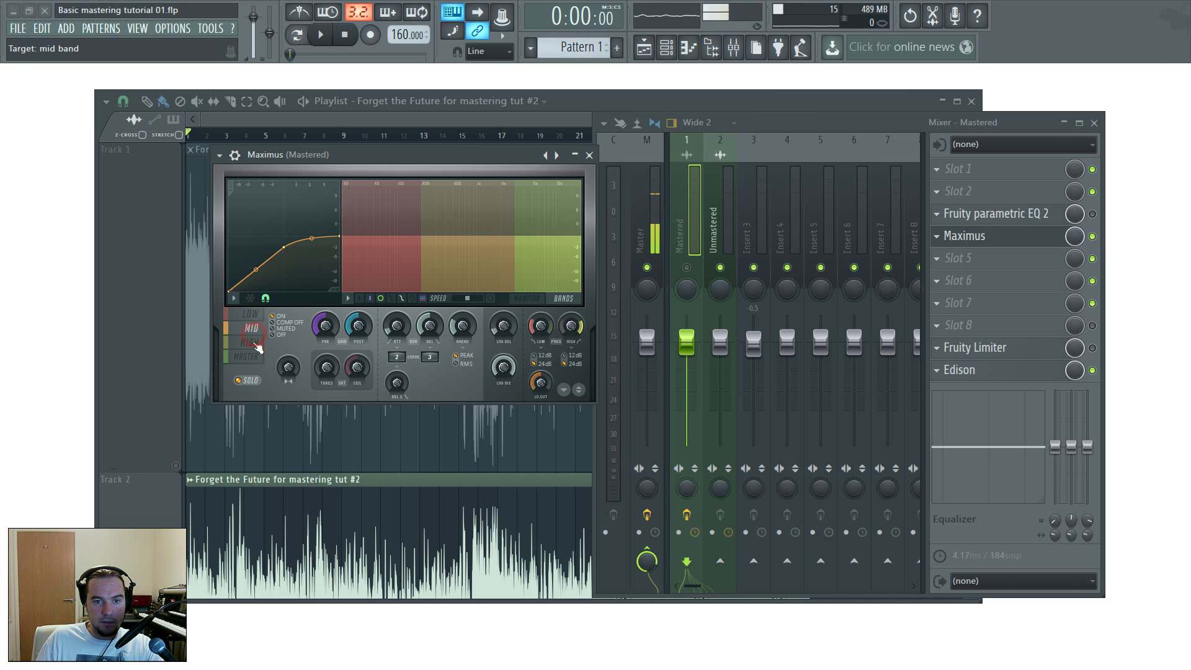
left_click(250, 316)
left_click(253, 332)
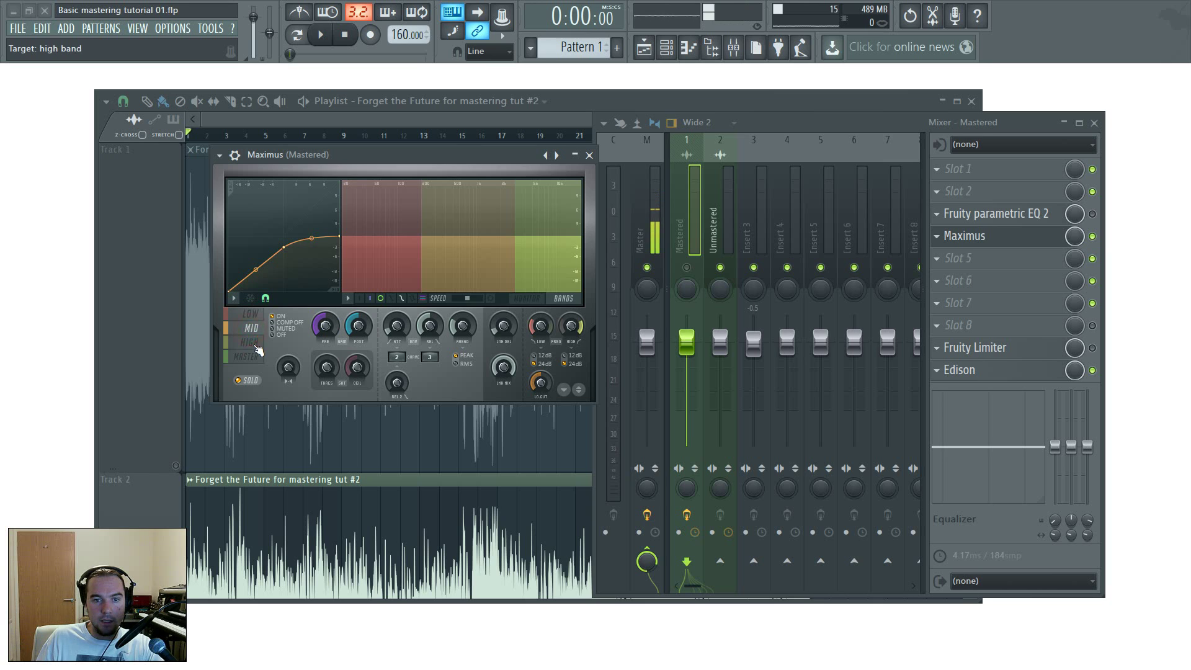
left_click(255, 345)
left_click(249, 315)
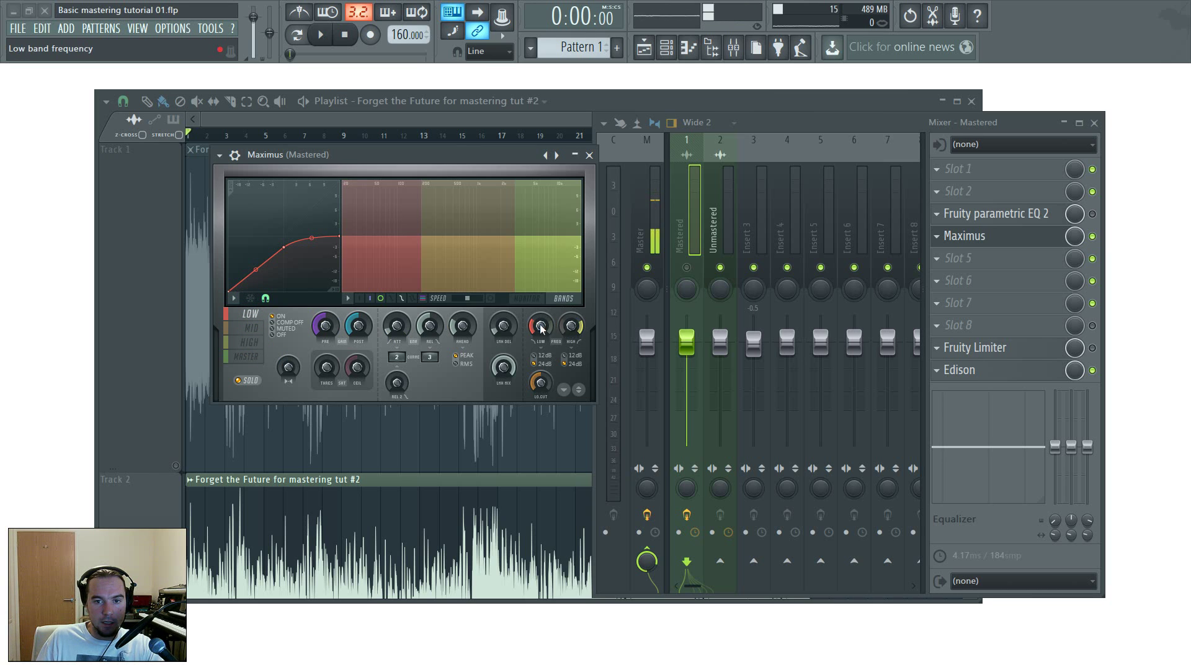
Raise the low crossover frequency and lower the high crossover frequency in Maximus, leaving the low band selected.
left_click_drag(542, 327, 571, 329)
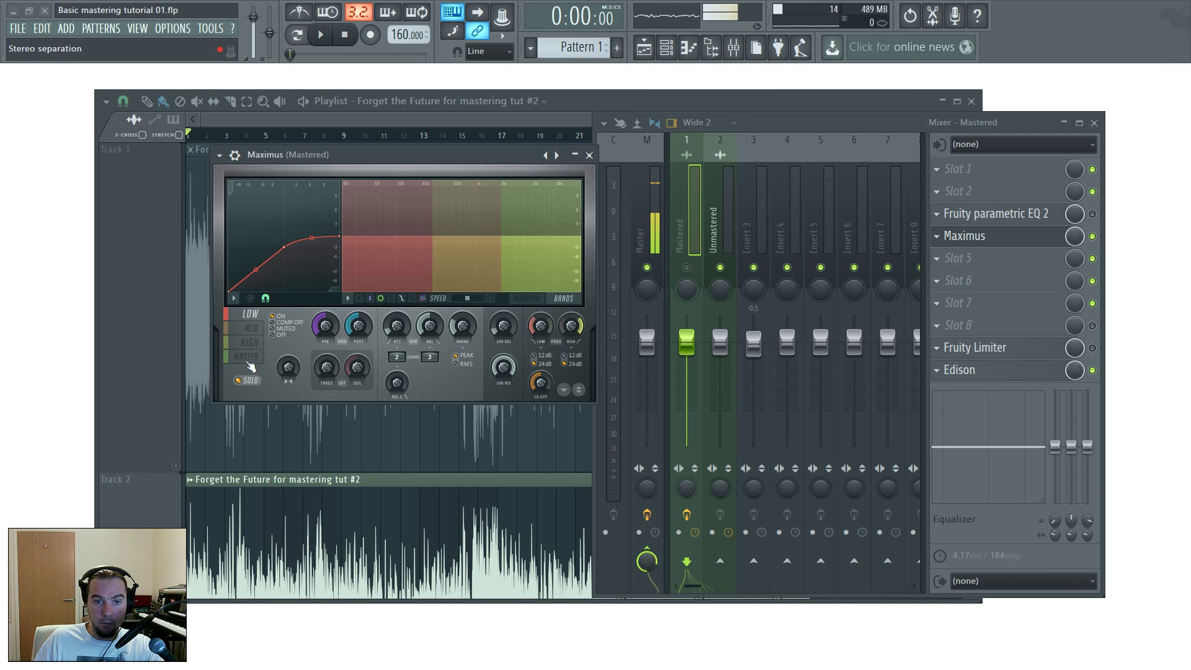
left_click(248, 327)
left_click(243, 311)
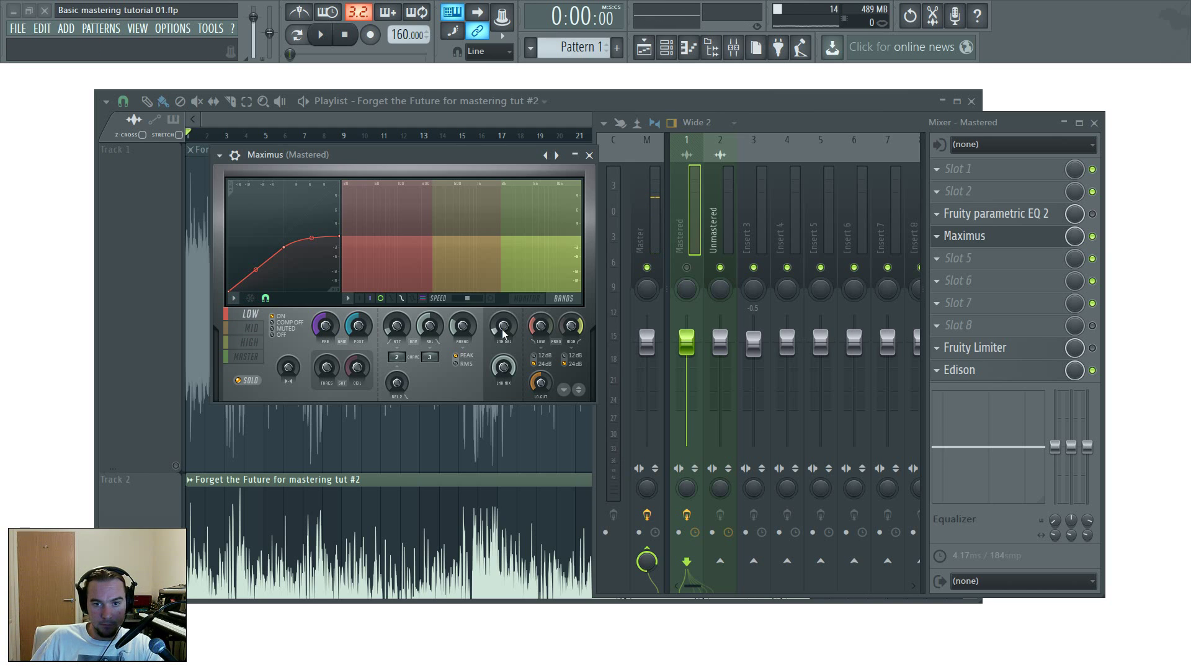
Mute the Unmastered mixer track and unmute the Mastered mixer track.
key("space")
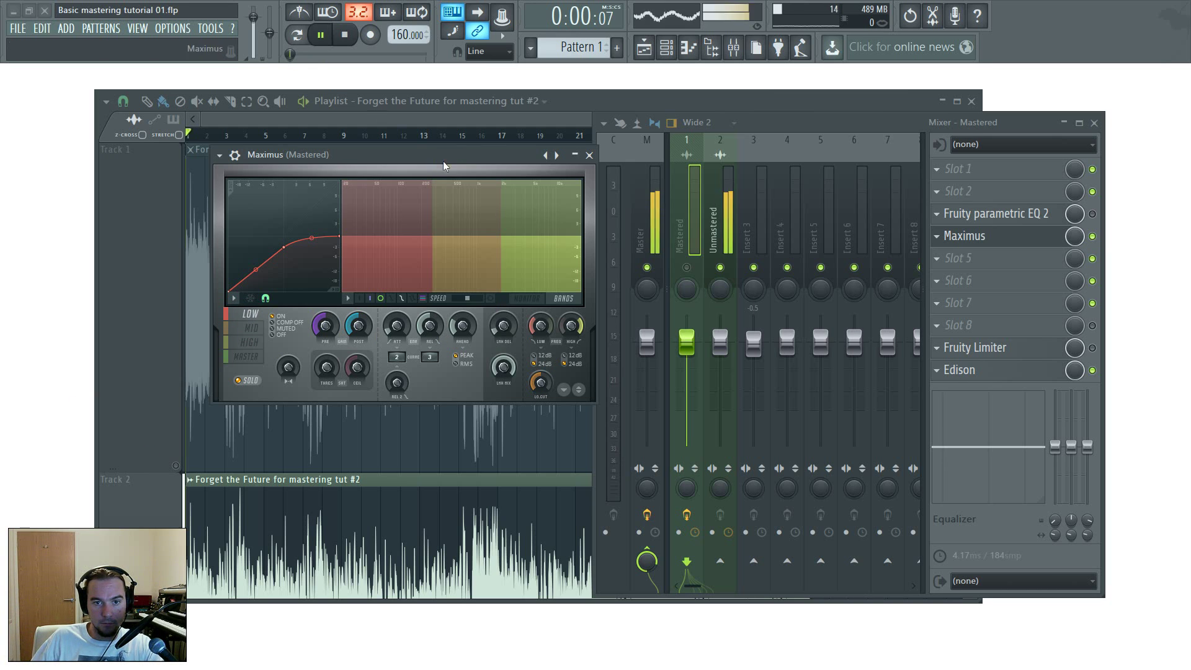
key("space")
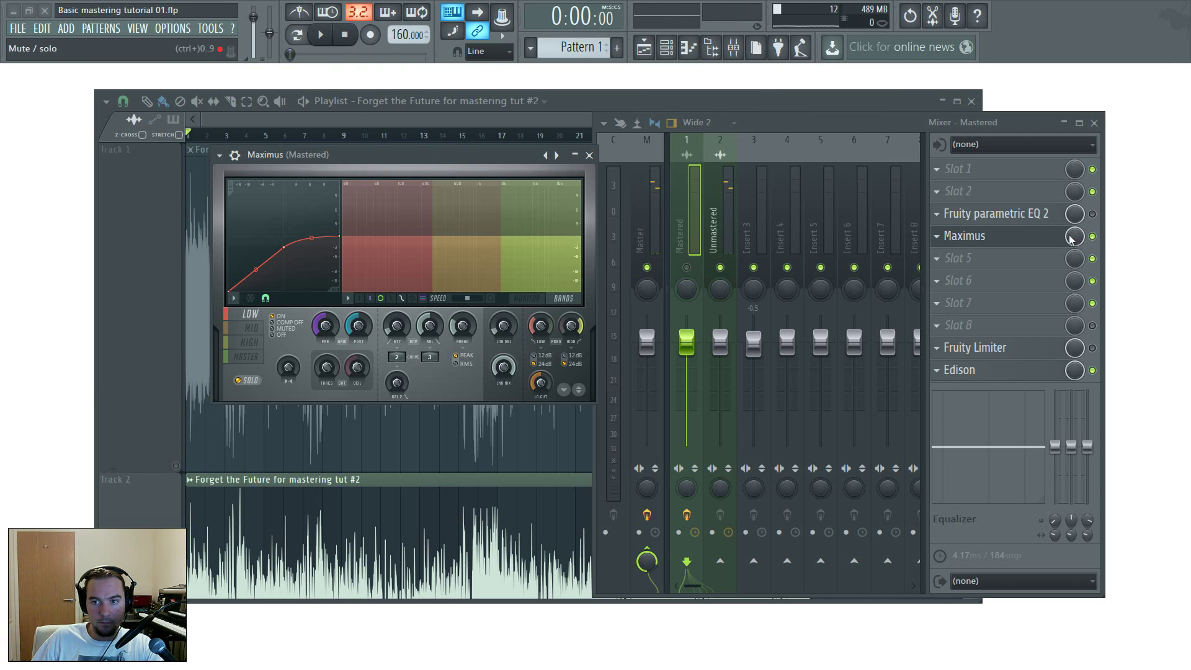
left_click(1047, 234)
left_click(1047, 235)
left_click(720, 268)
left_click(687, 268)
Unmute Track 1 in the playlist so its clip feeds the Mastered mixer track.
key("space")
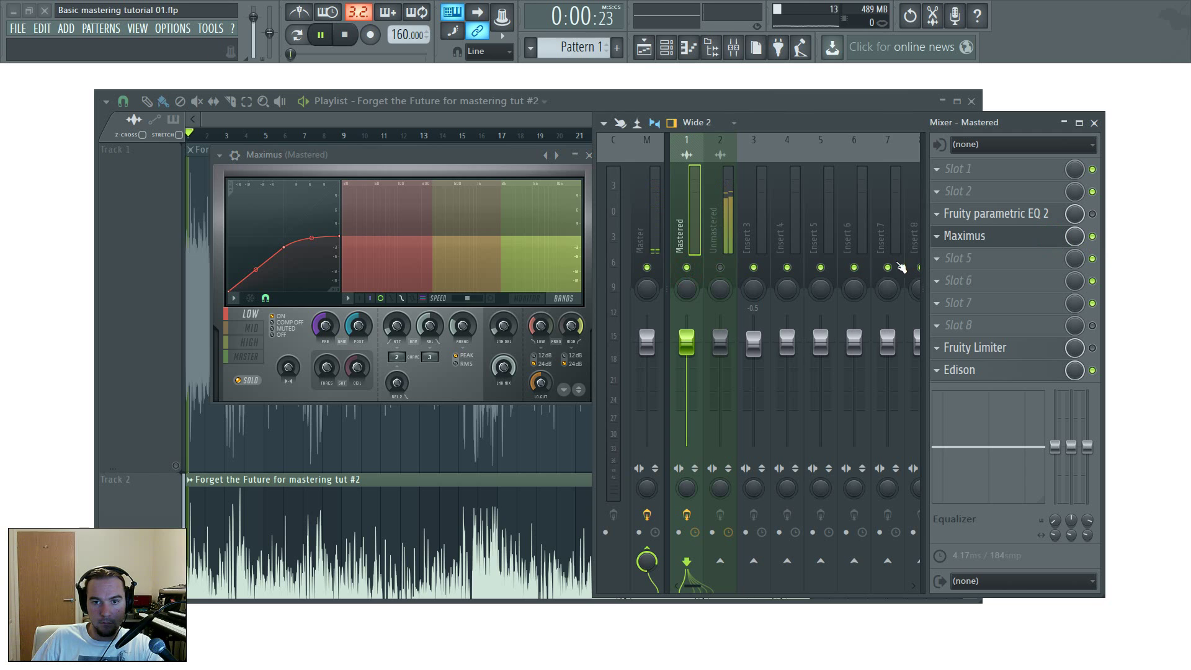
left_click(176, 464)
key("space")
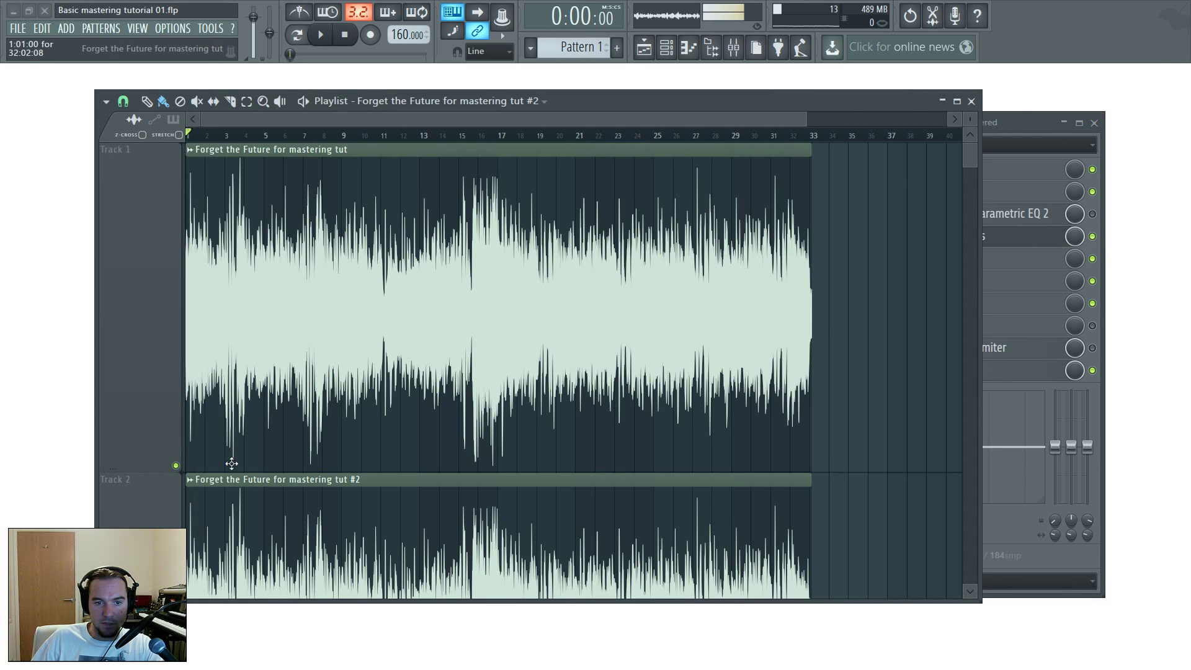
Play the song and set the Maximus low band frequency to 102 Hz while listening to the soloed low band.
left_click(1103, 327)
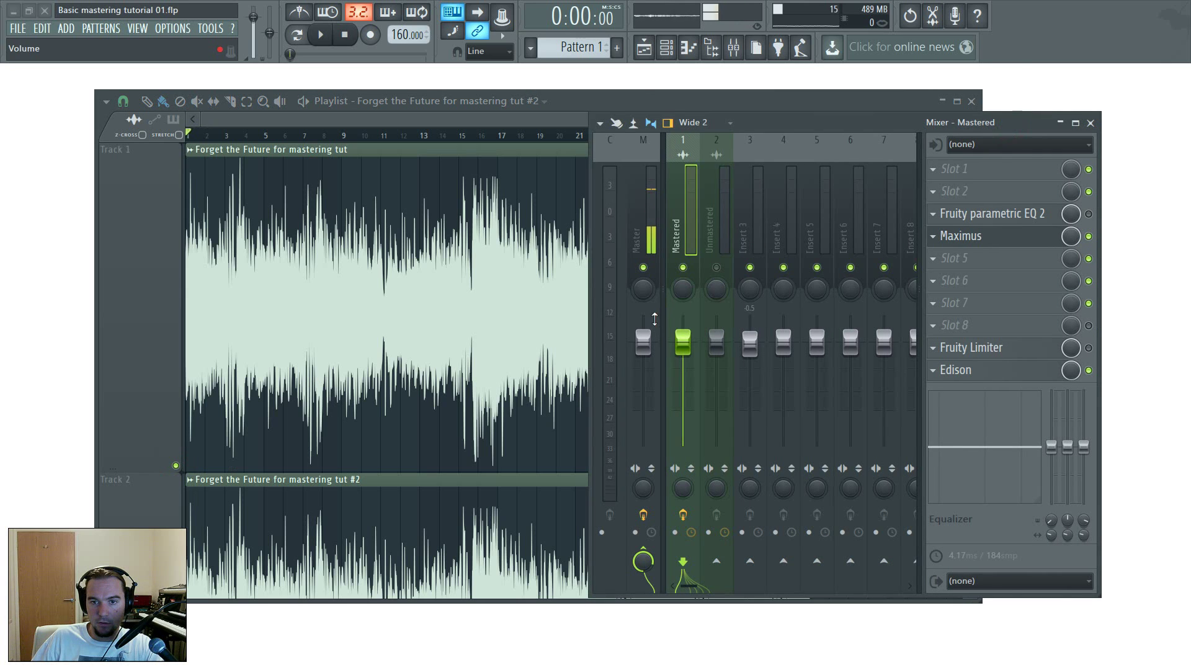
key("space")
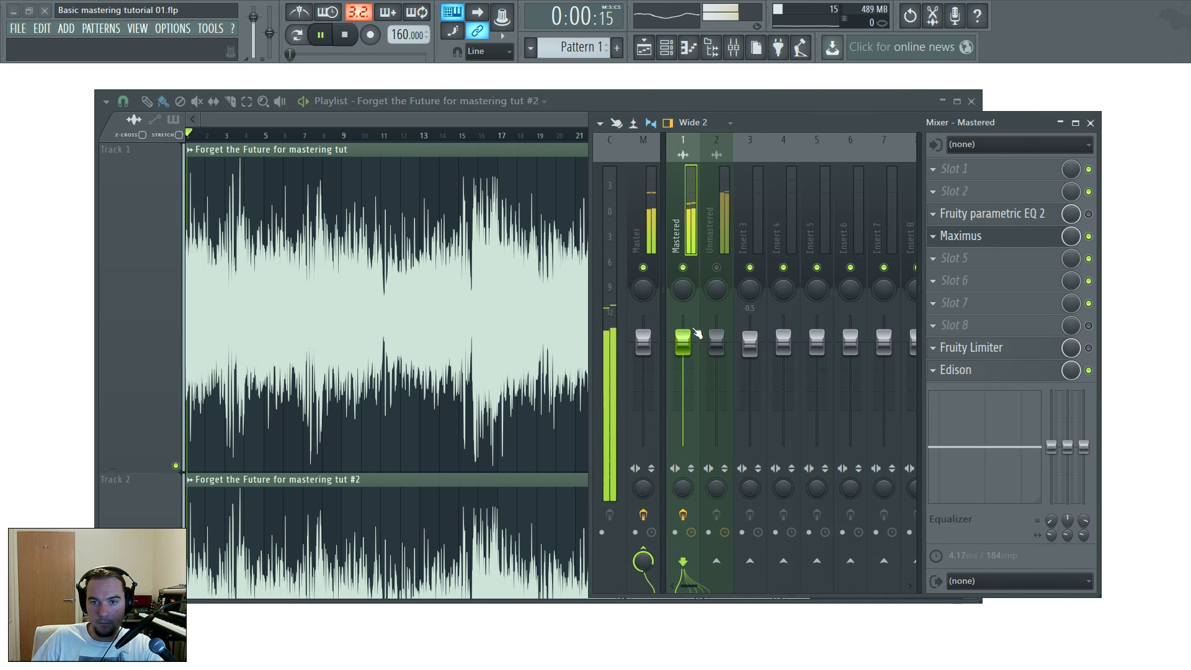
left_click(995, 243)
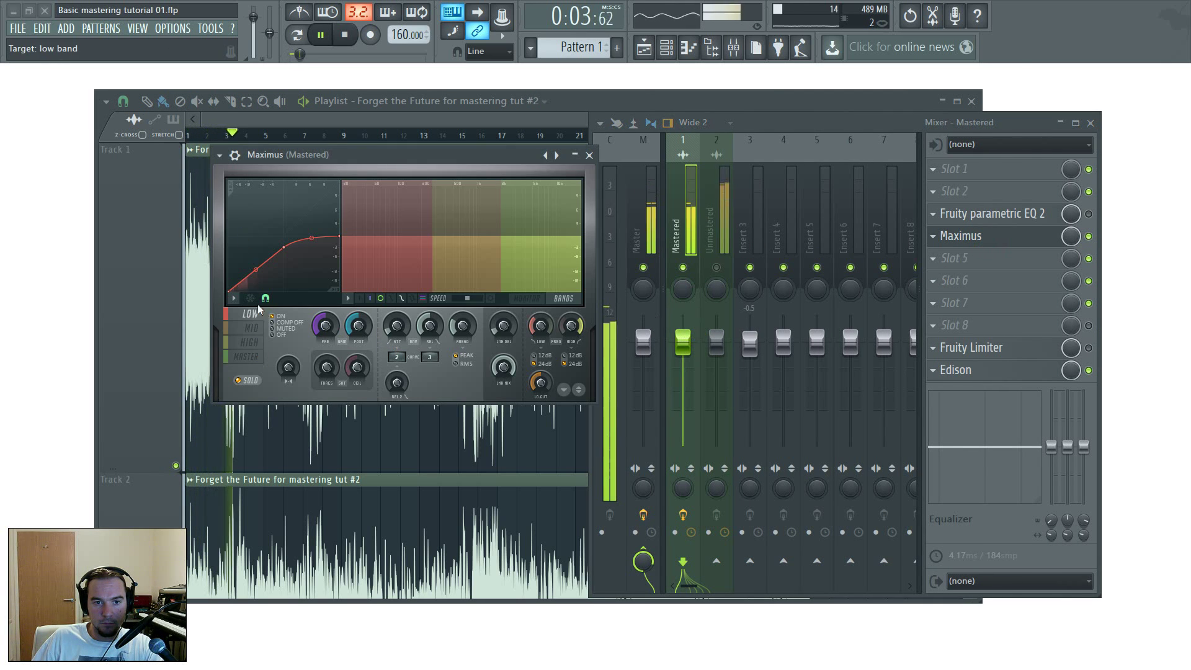
left_click_drag(541, 322, 542, 349)
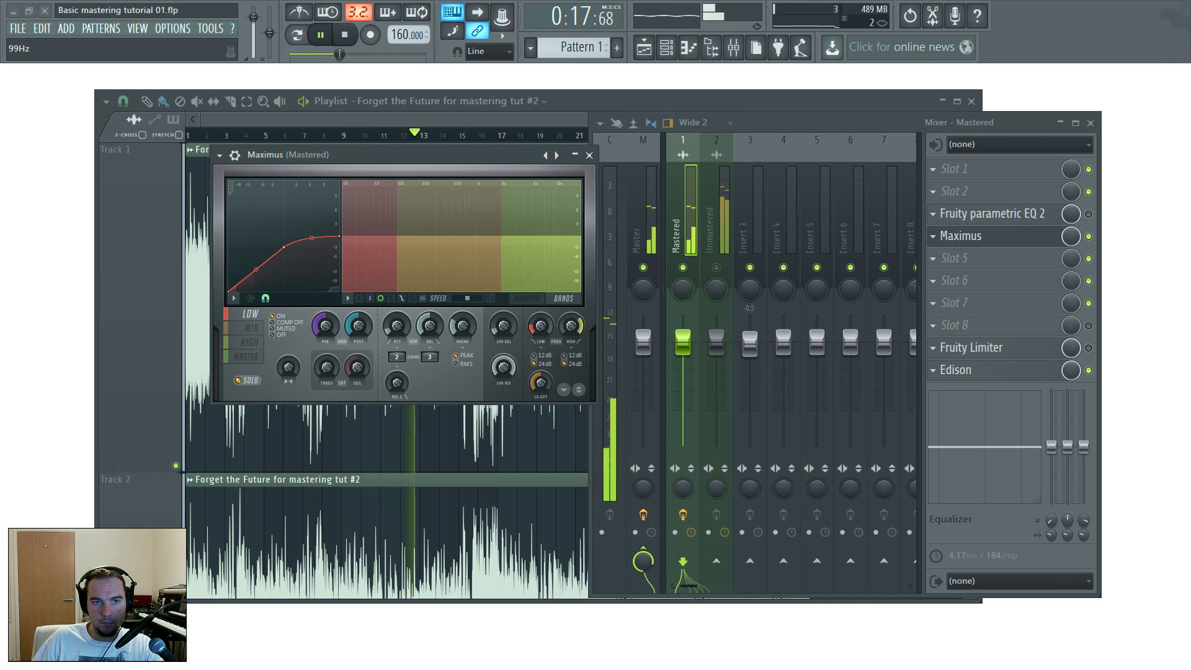
left_click_drag(541, 349, 542, 350)
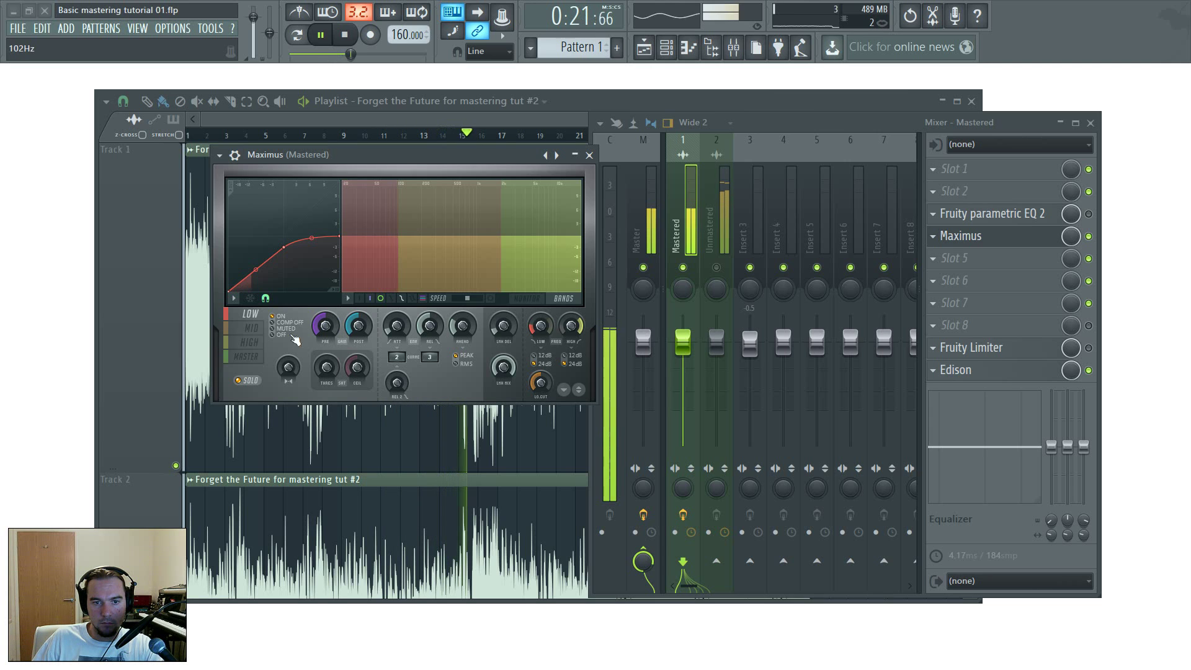
Fine-tune the high band frequency in Maximus while listening to the soloed mid and high bands.
left_click(249, 338)
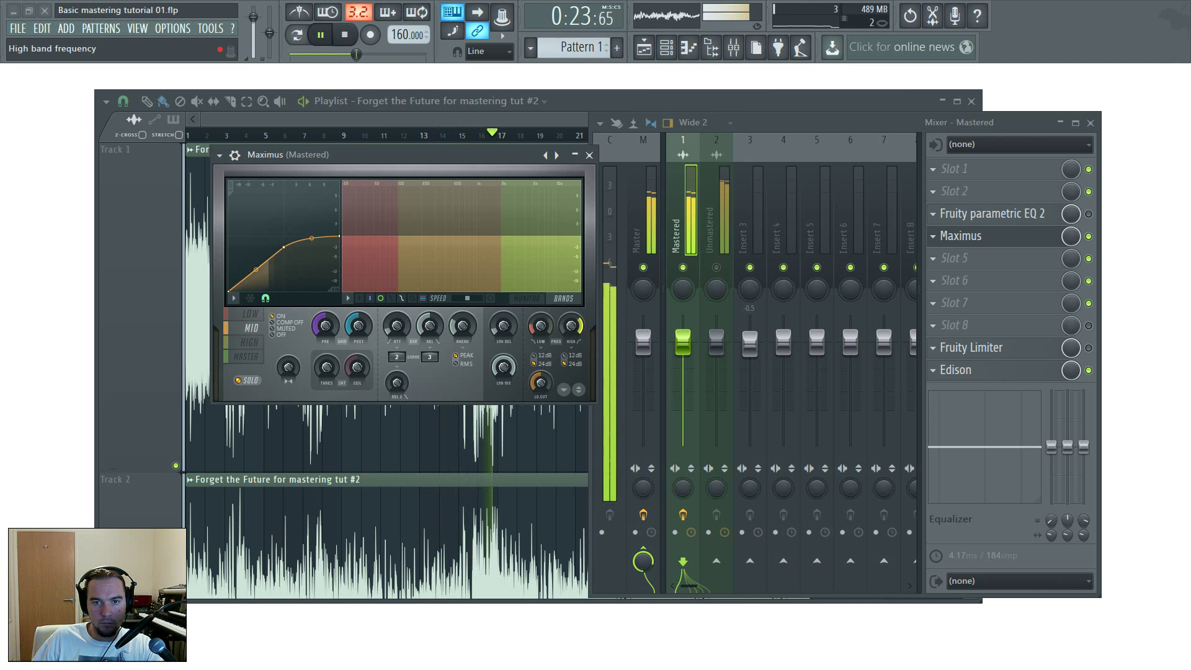
mouse_move(571, 325)
left_mouse_down()
mouse_move(571, 304)
mouse_move(571, 314)
left_mouse_up()
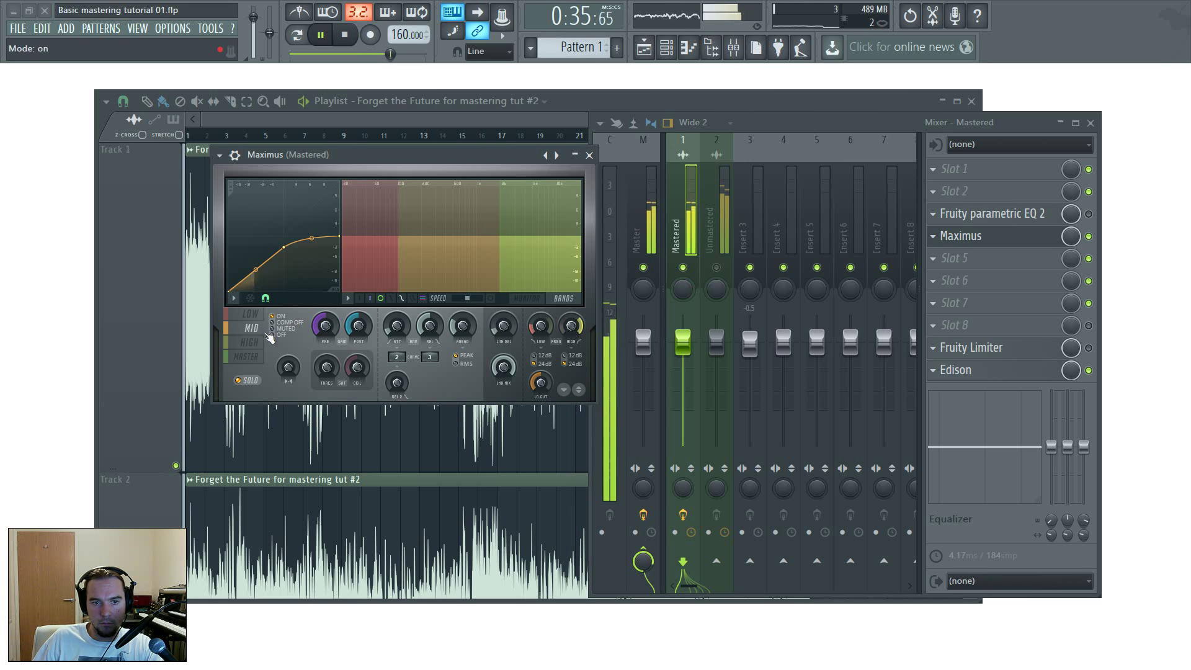
left_click(248, 342)
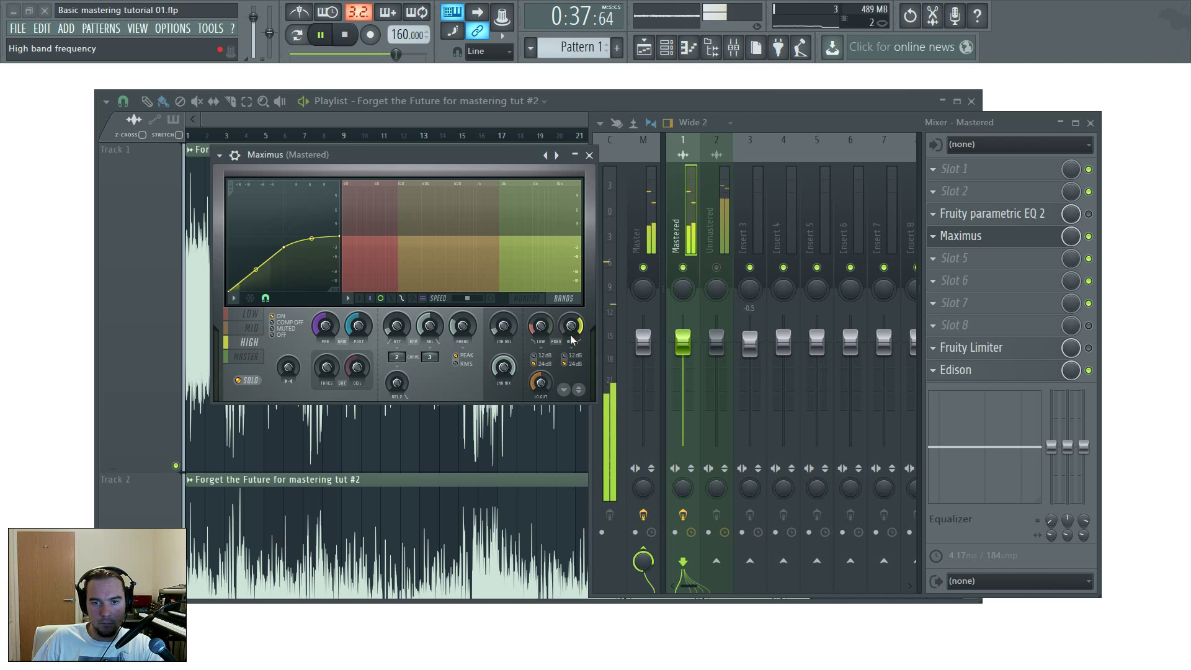
left_click_drag(571, 338, 571, 340)
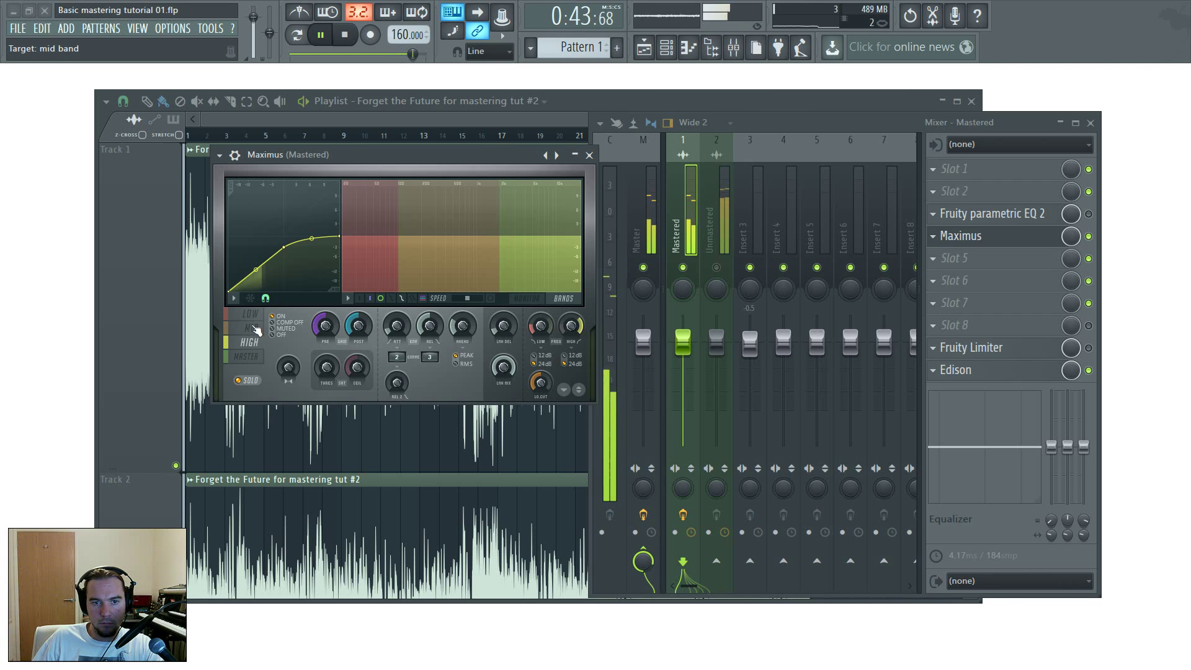
Listen to the low, mid, high and master bands in turn in Solo mode, finishing on master with playback stopped.
left_click(250, 313)
left_click(253, 329)
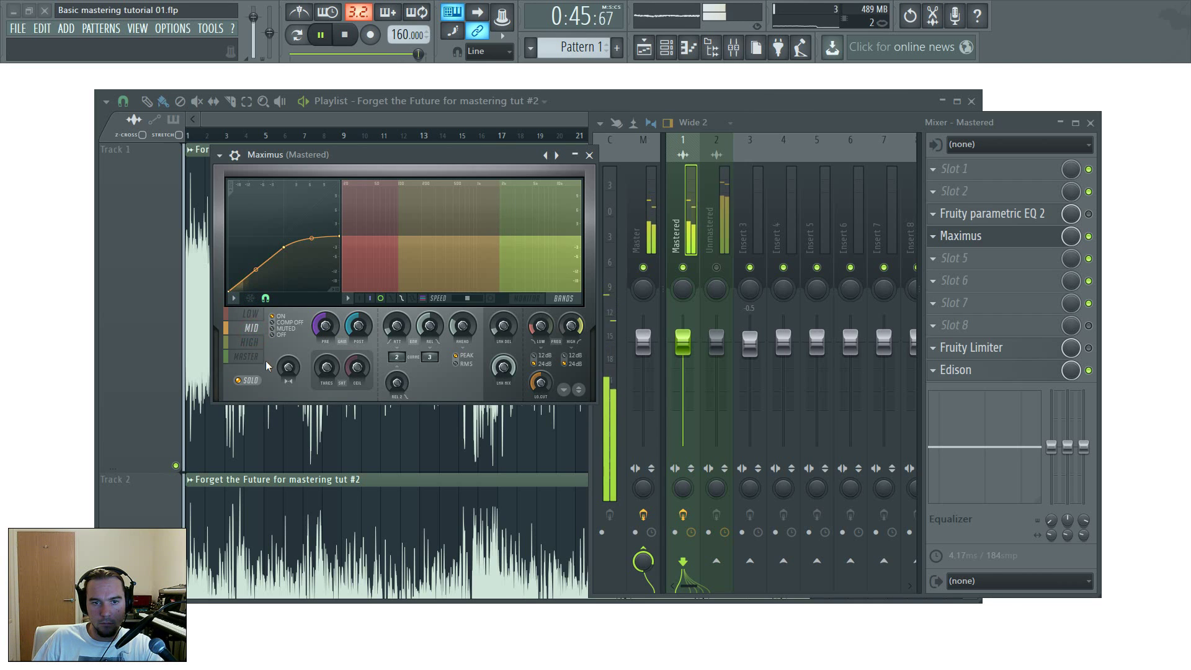
left_click(251, 342)
left_click(264, 360)
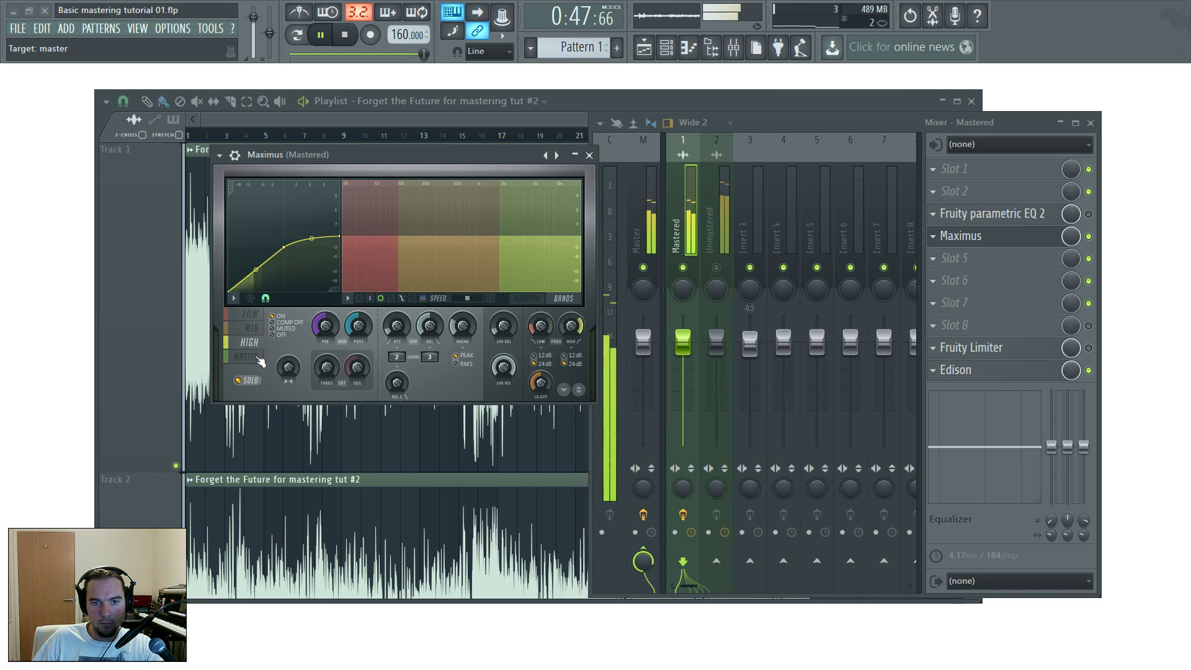
left_click(344, 34)
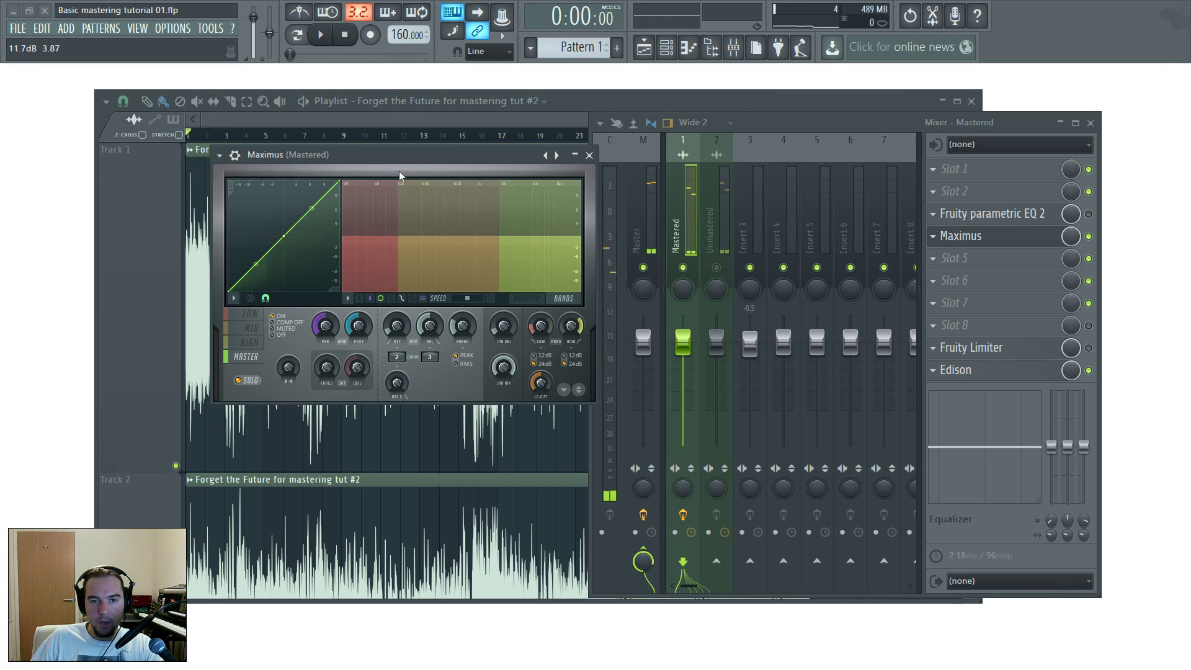
Switch the Maximus display to Monitor and play the song while watching the low, mid and high bands in turn.
mouse_move(409, 157)
left_mouse_down()
mouse_move(367, 153)
mouse_move(409, 149)
left_mouse_up()
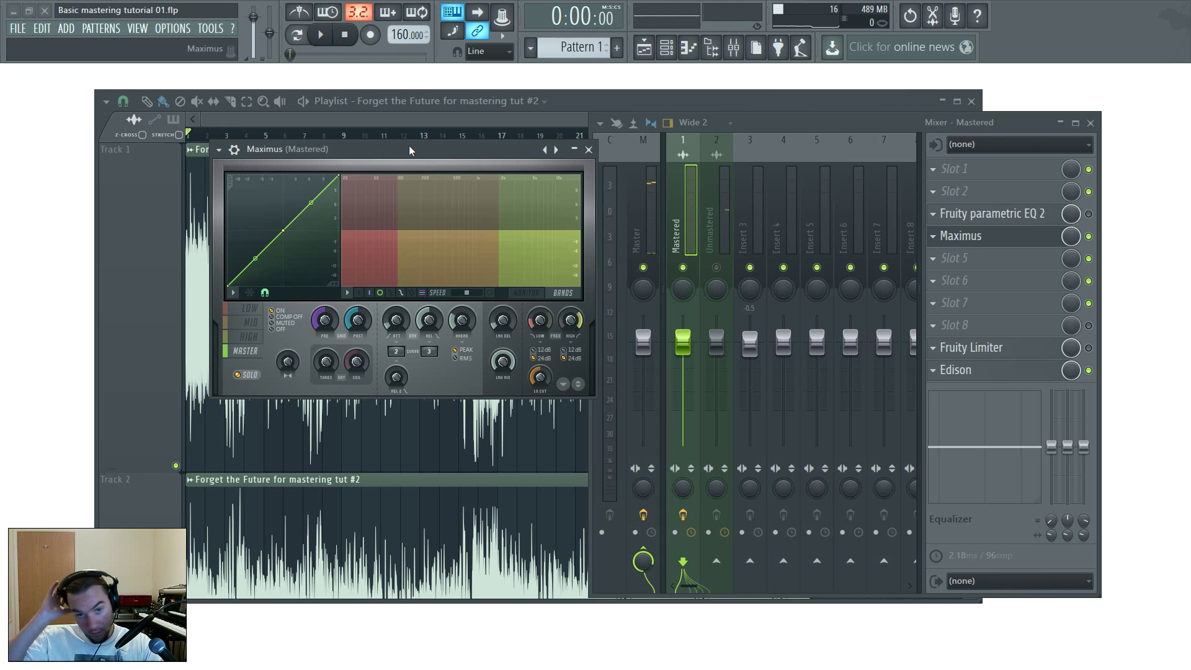
left_click(247, 313)
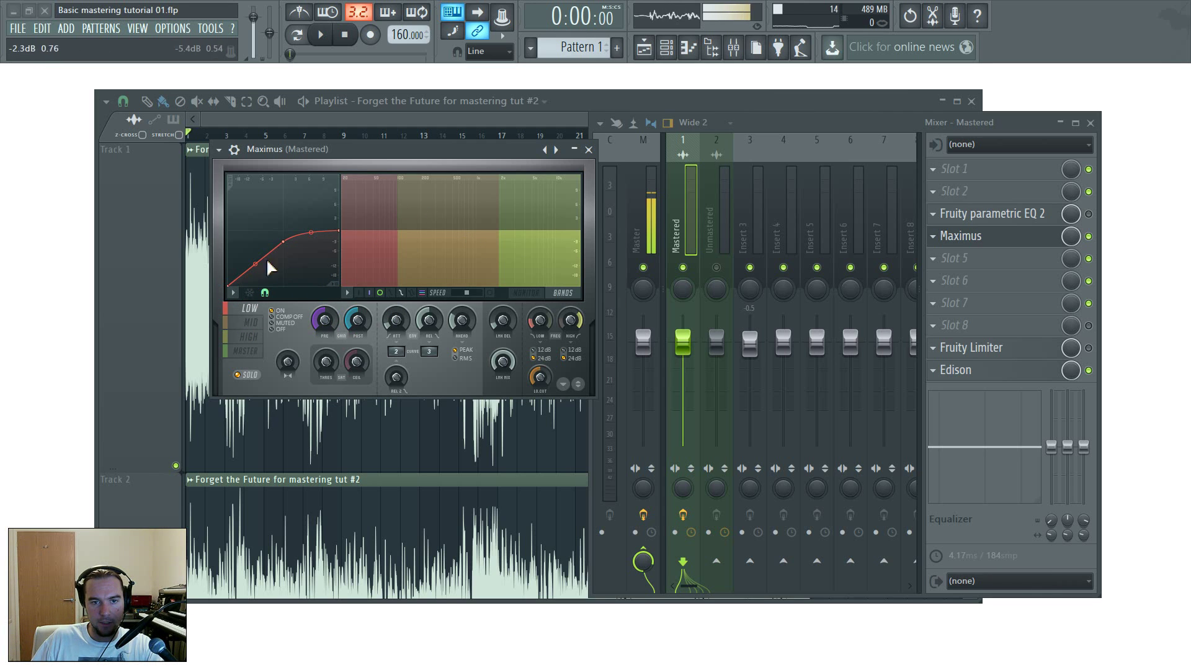
left_click(527, 295)
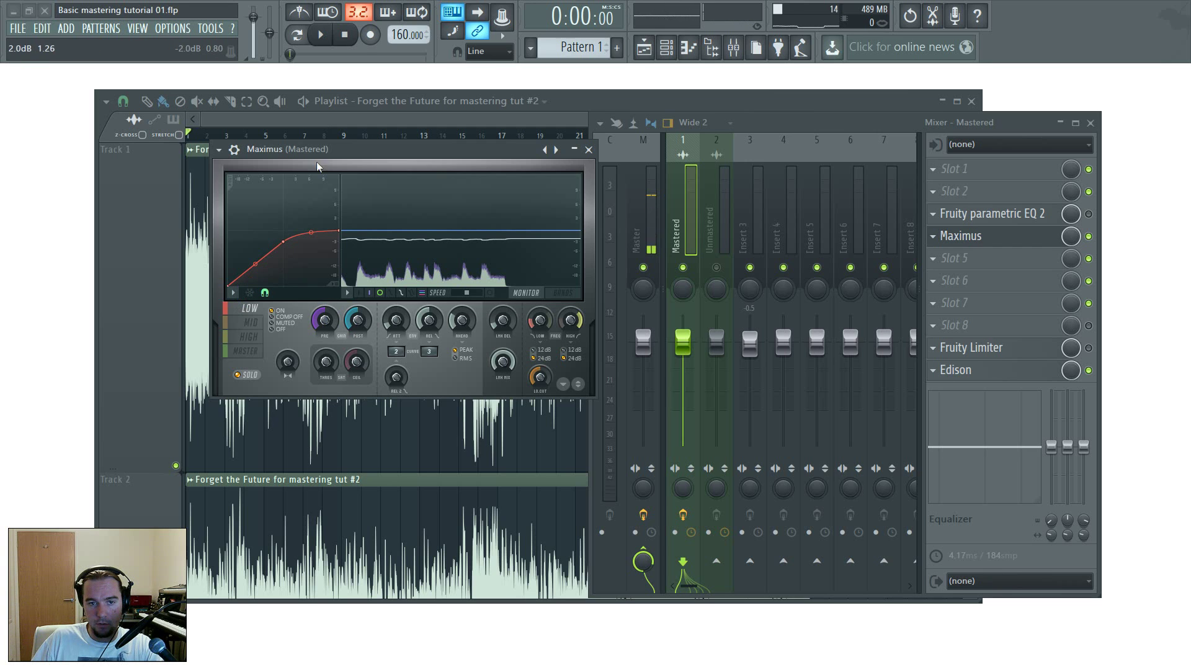
left_click(321, 34)
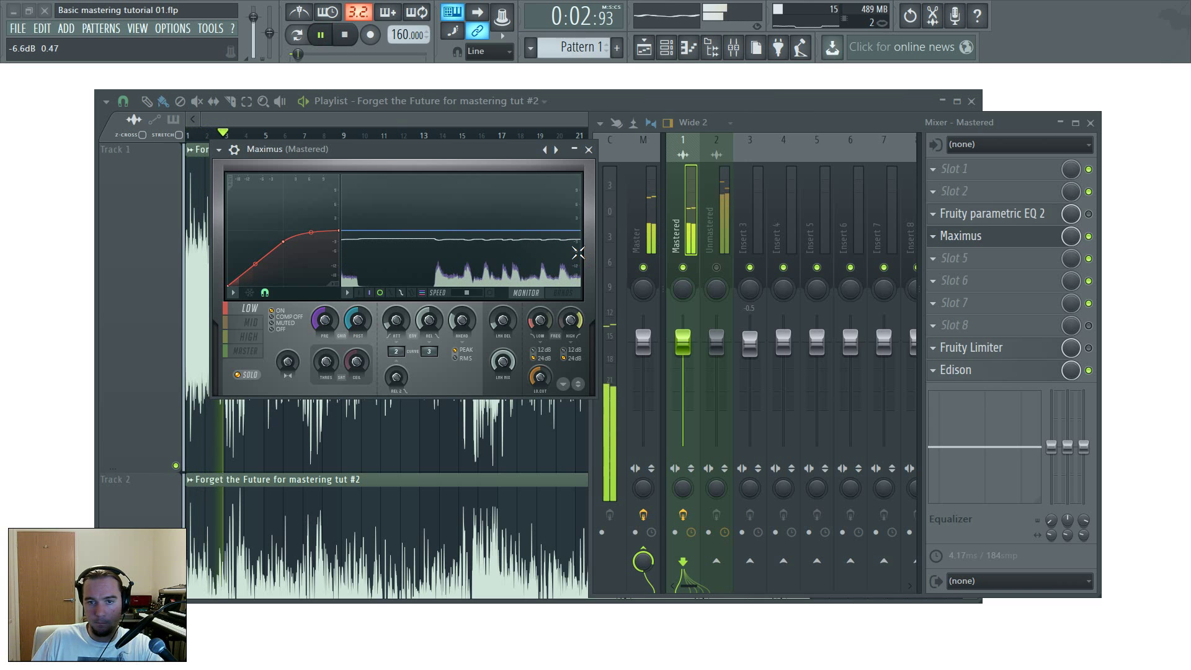
left_click(251, 322)
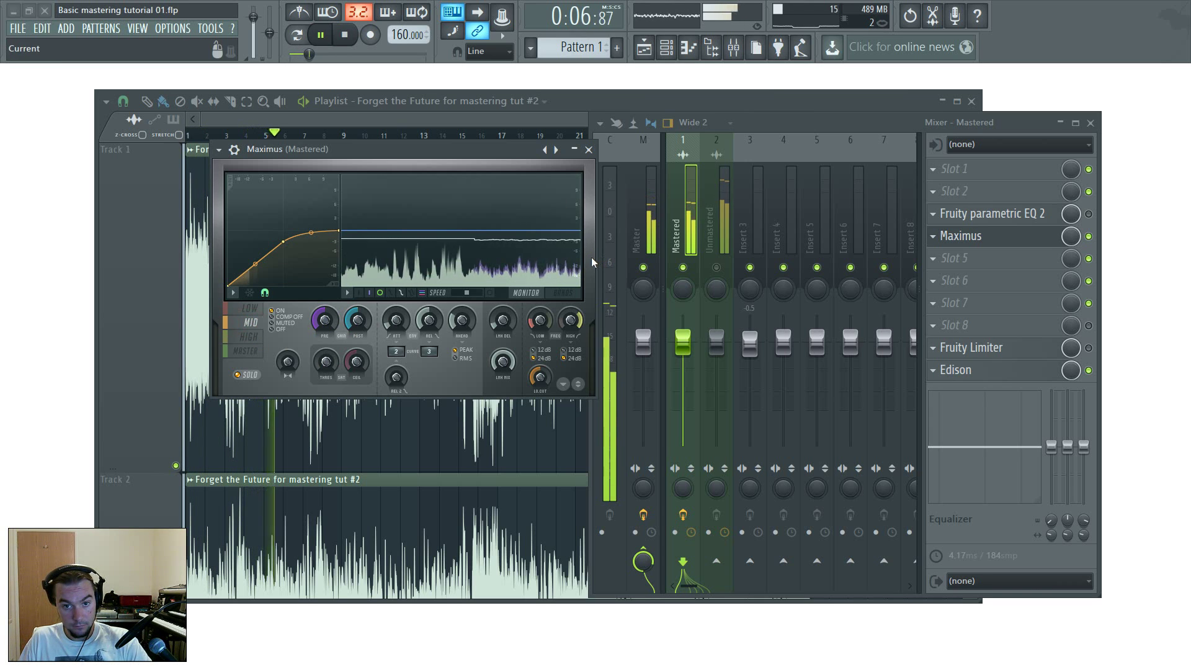
left_click(251, 340)
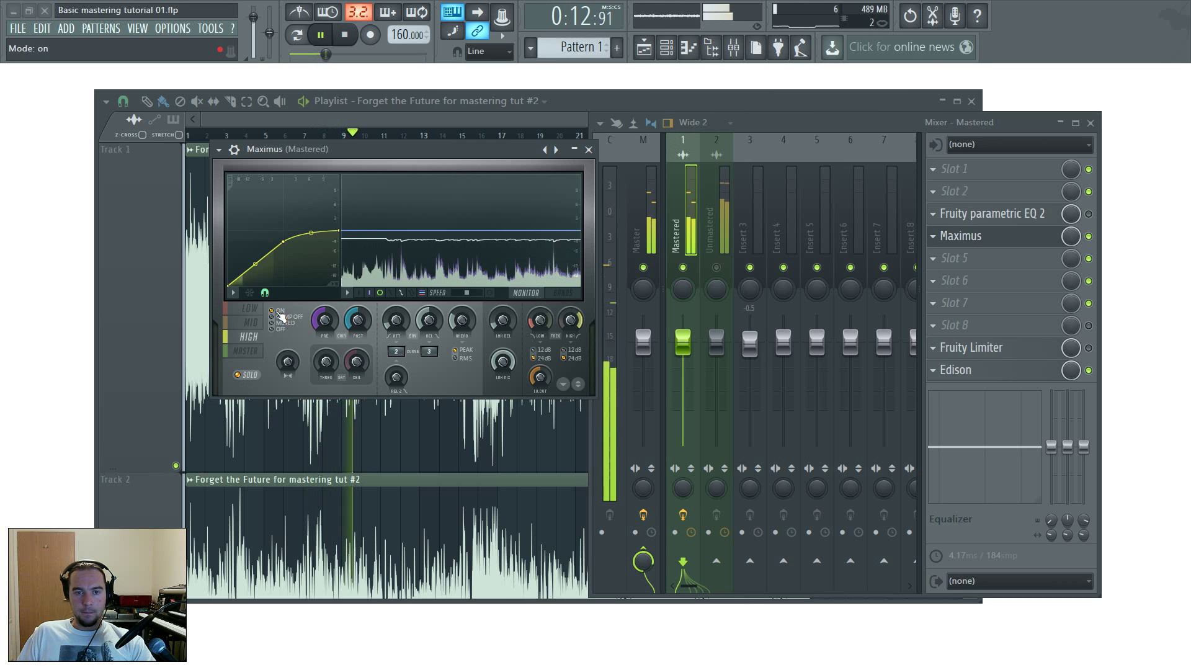
key("space")
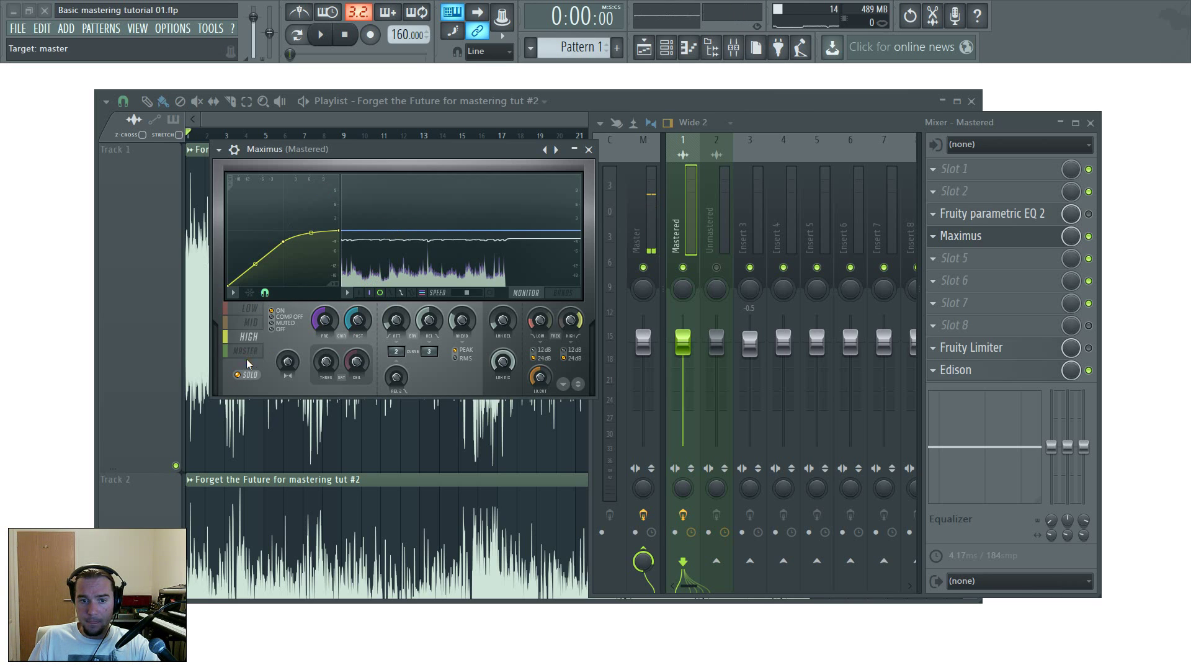
Review the compression curves of the low, mid, high and master bands in Maximus, finishing on master with playback stopped.
left_click(237, 324)
left_click(249, 309)
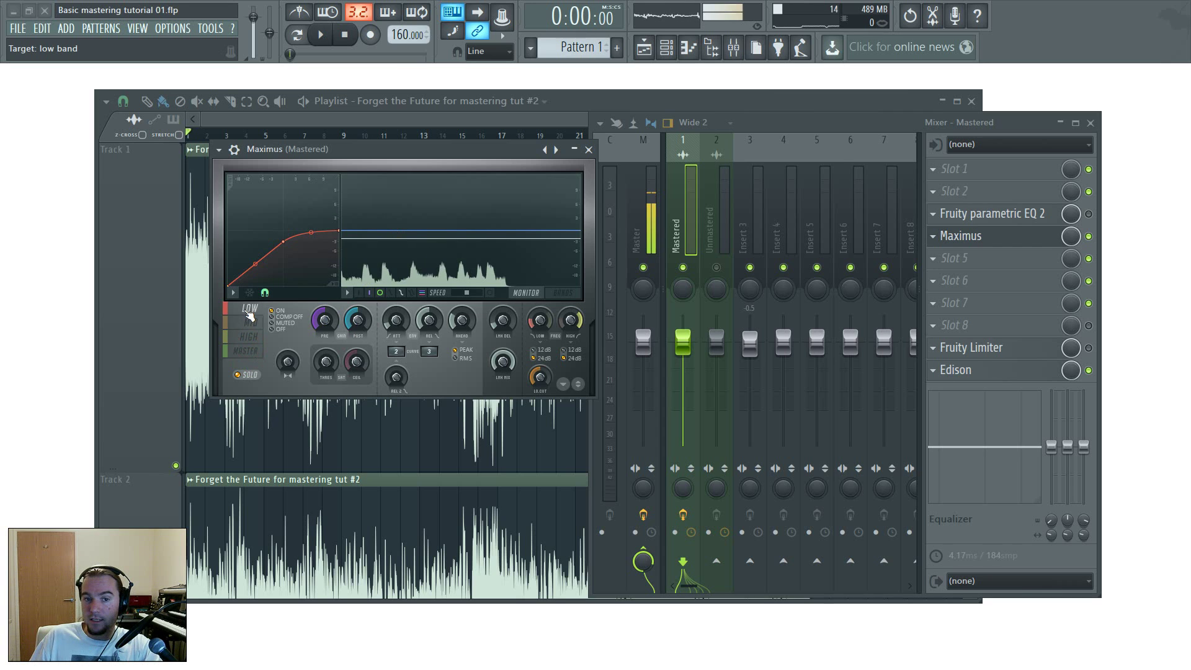
left_click(249, 337)
left_click(246, 351)
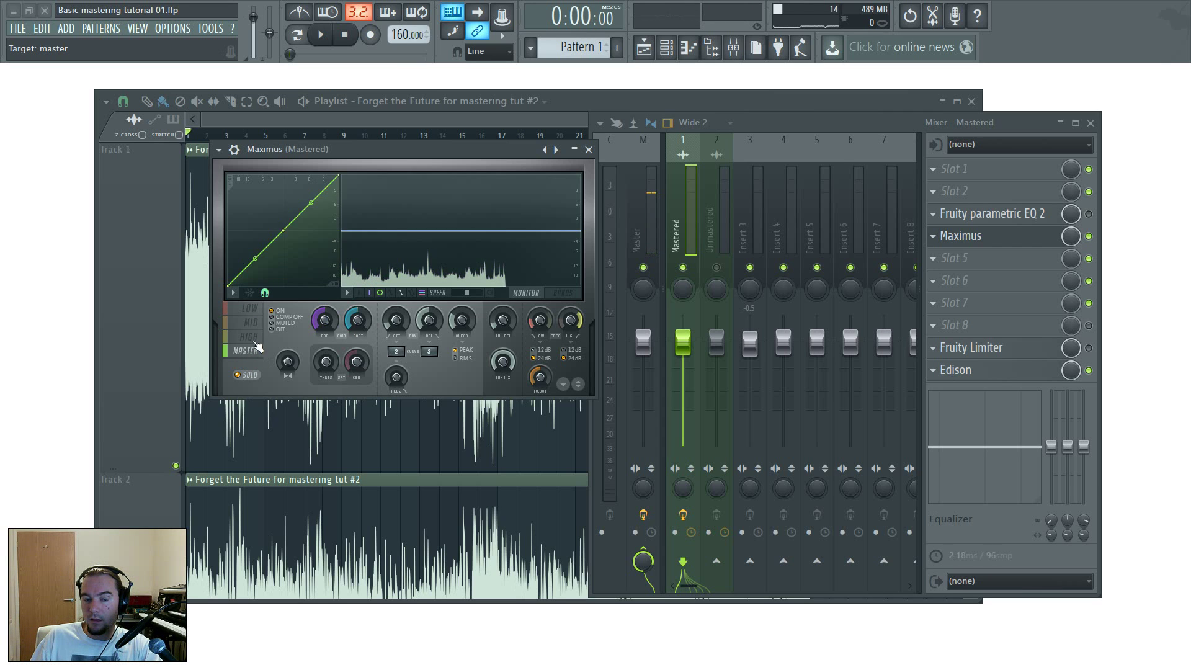
left_click(249, 309)
key("space")
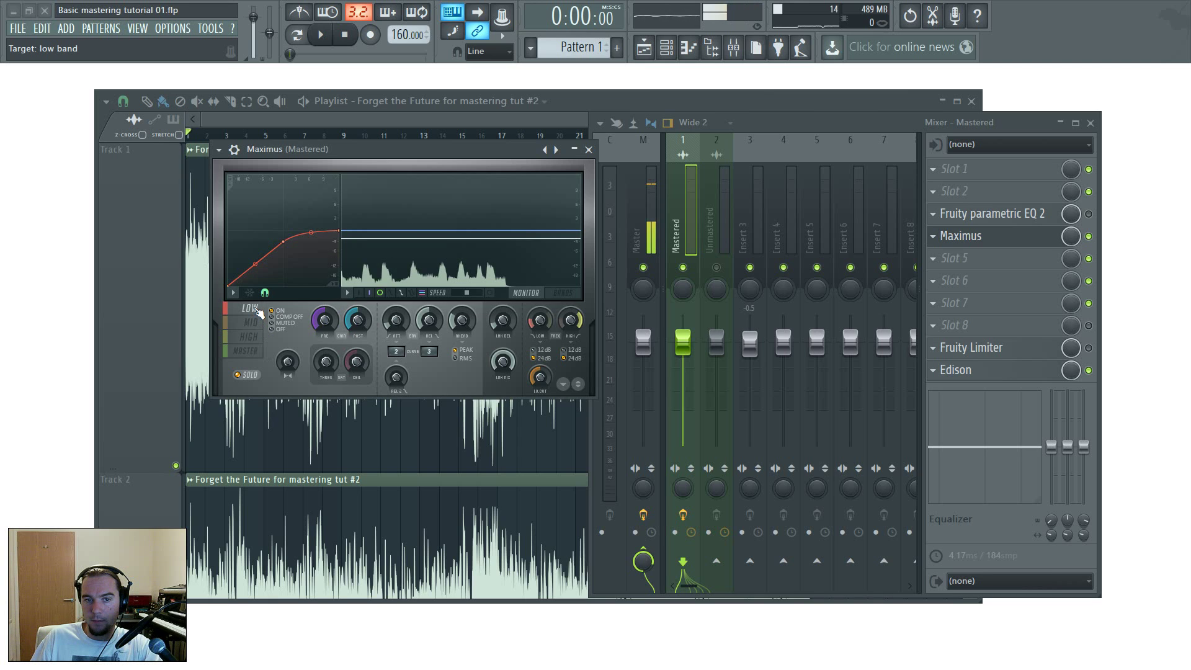
left_click(251, 323)
left_click(250, 337)
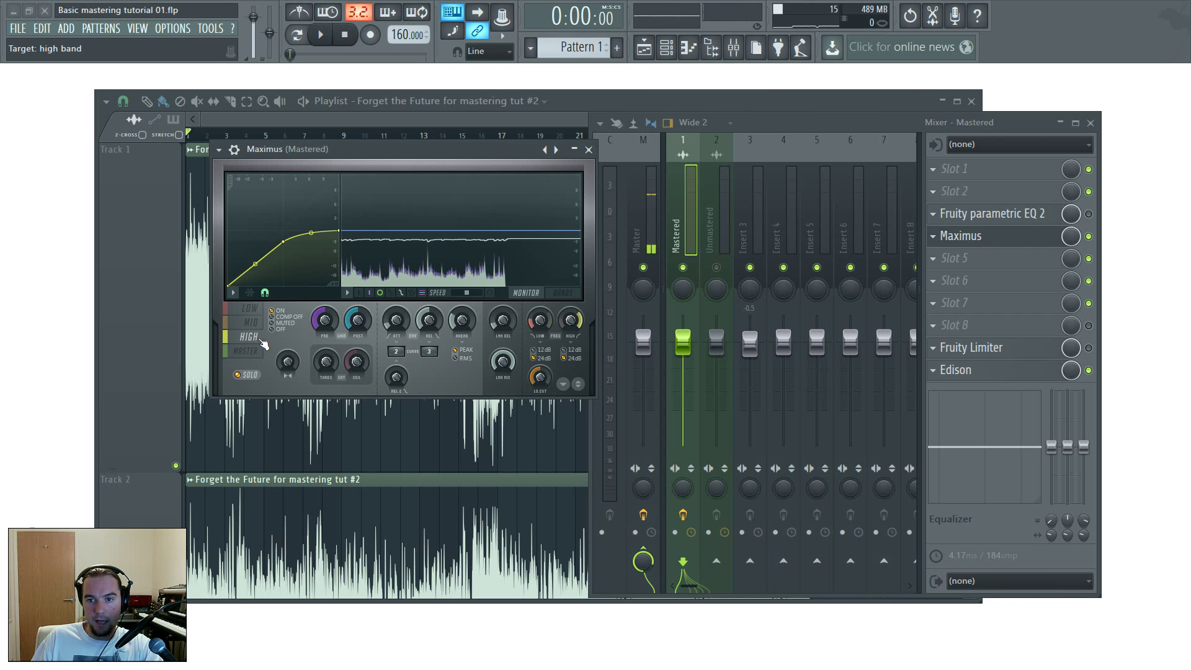
left_click(245, 352)
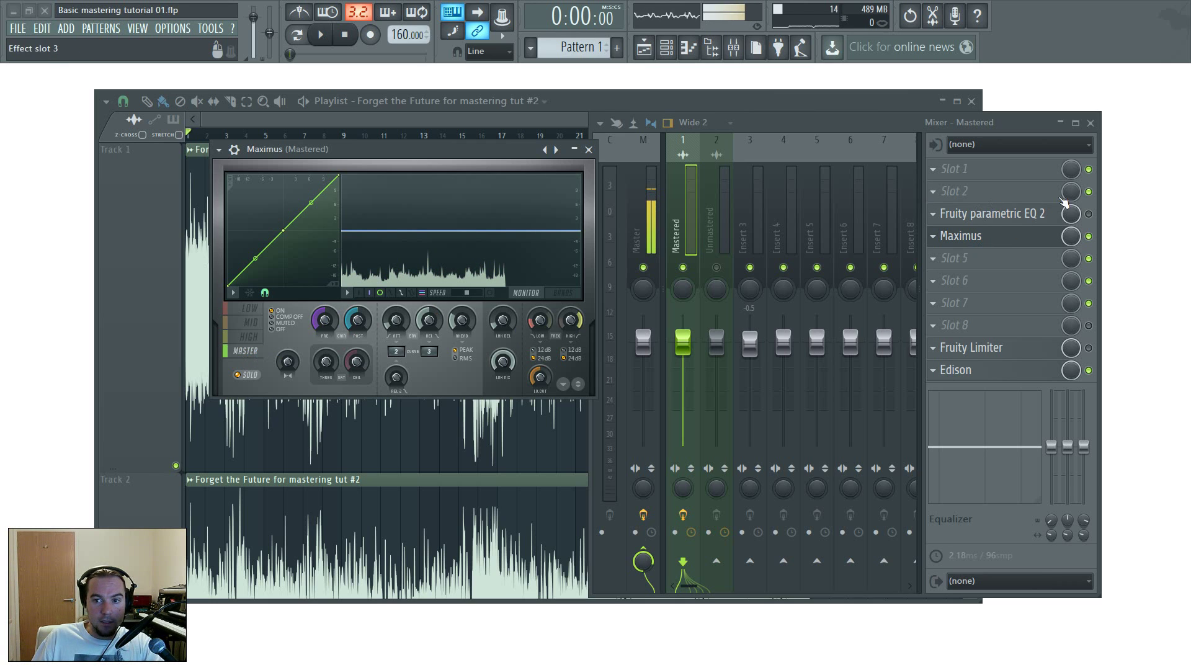
Open Fruity parametric EQ 2 on the Mastered track and enable it while the song plays.
left_click(992, 214)
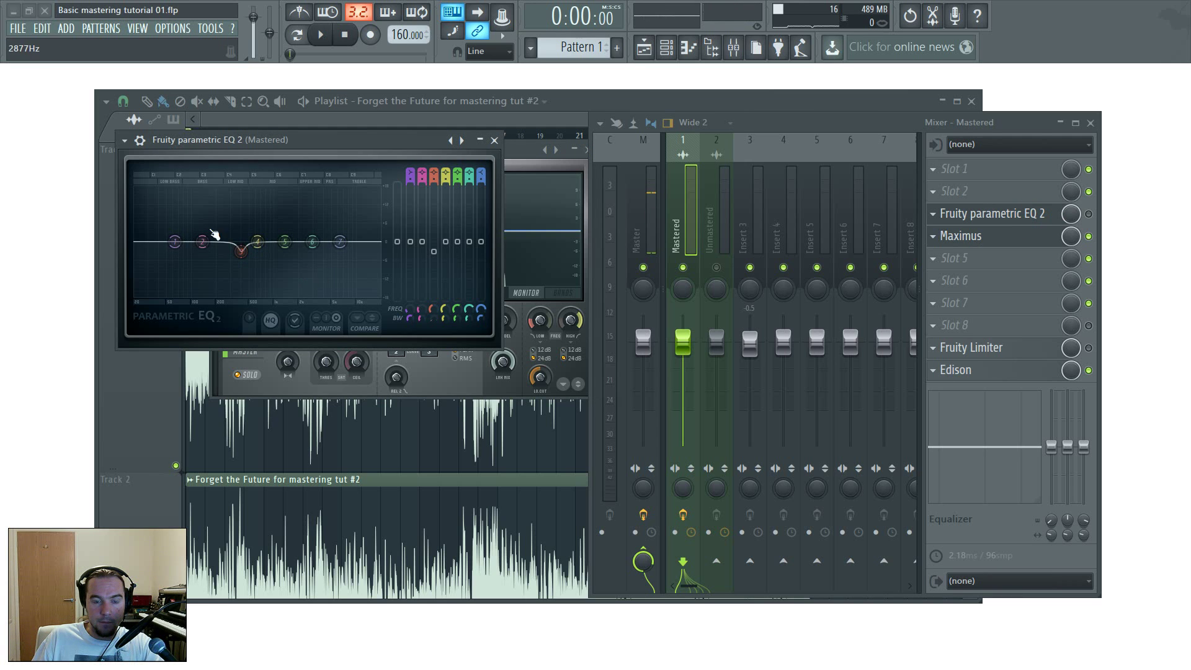
left_click_drag(231, 242, 242, 258)
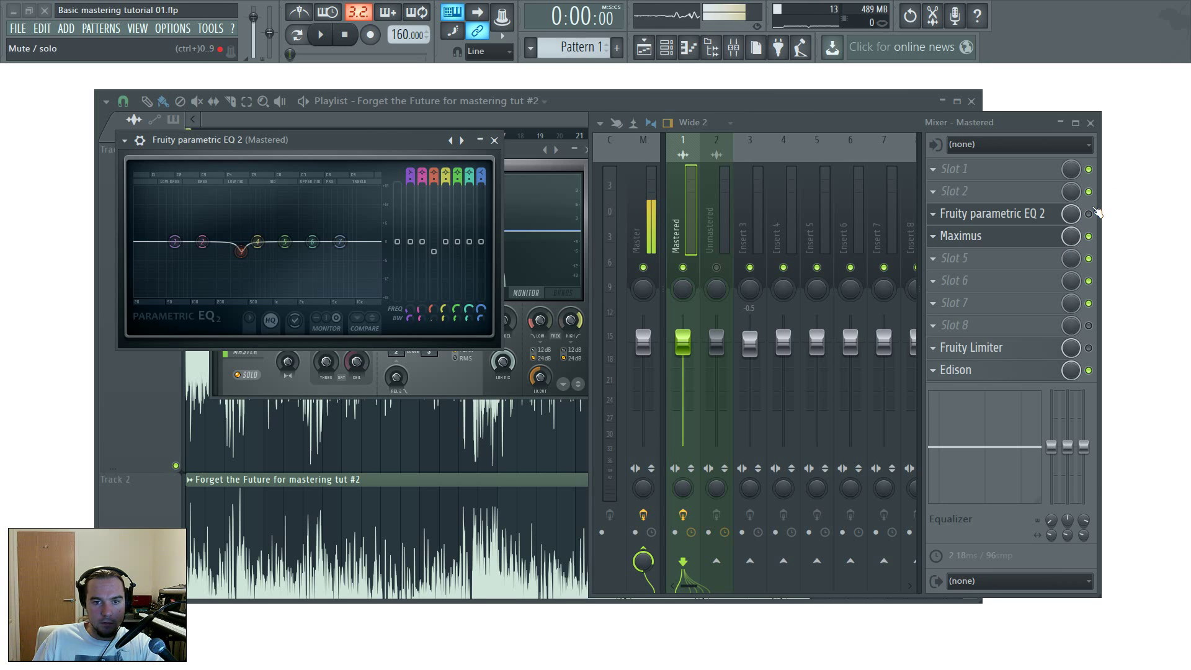
left_click_drag(357, 138, 369, 171)
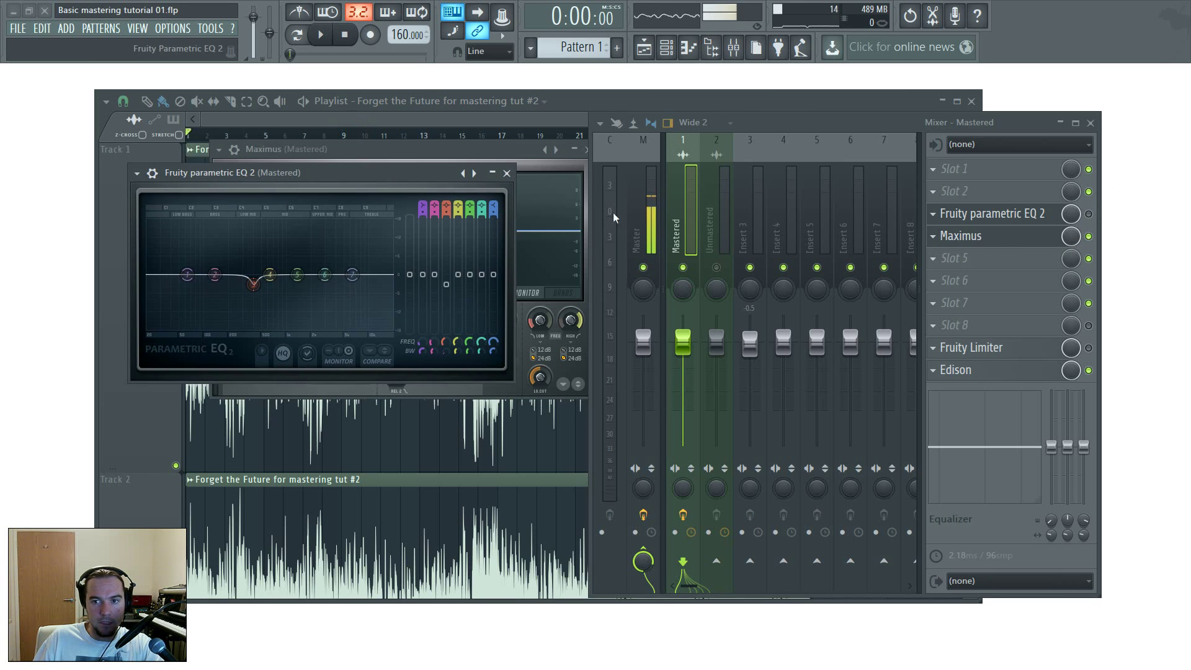
key("space")
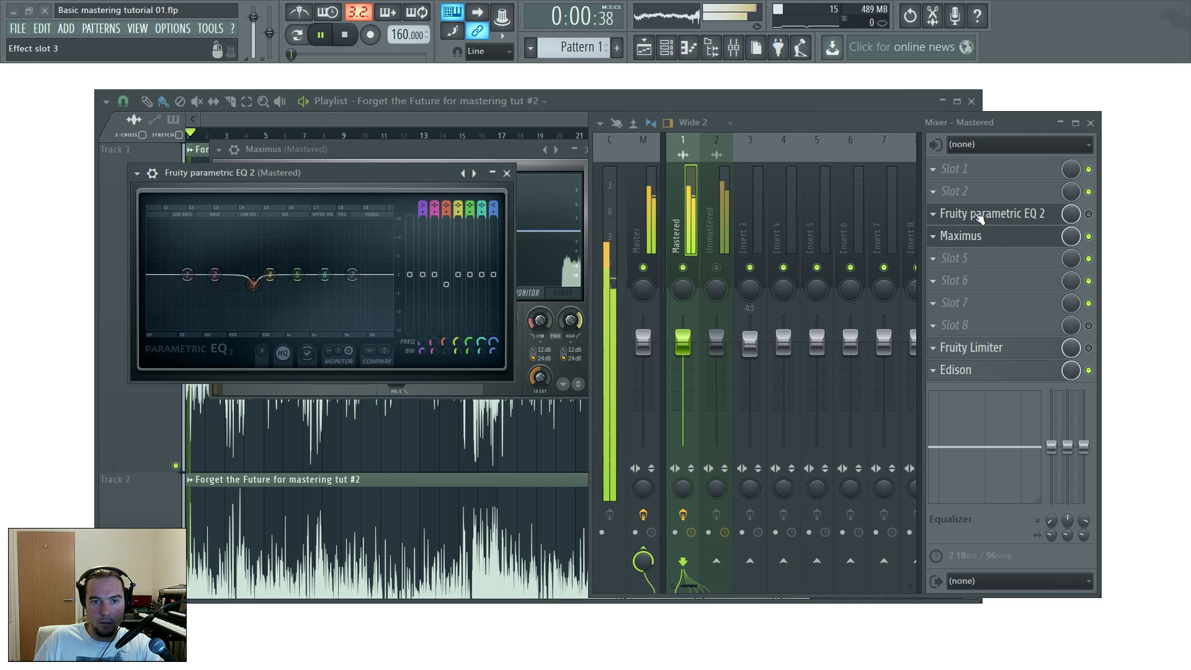
left_click(1089, 214)
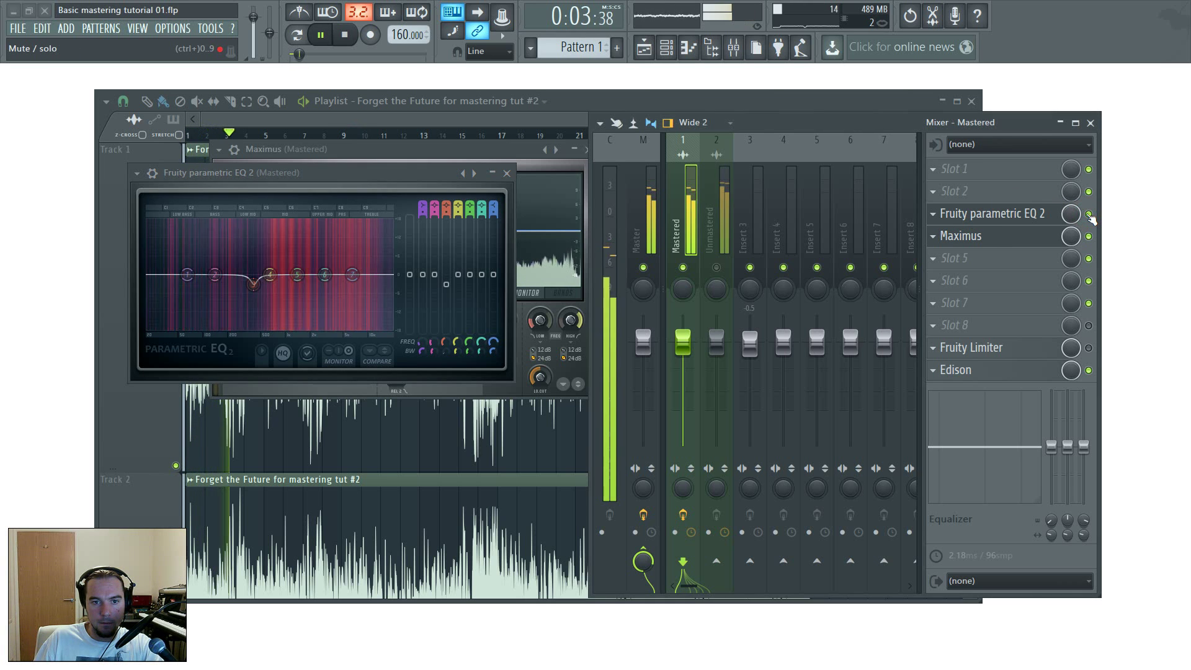
key("space")
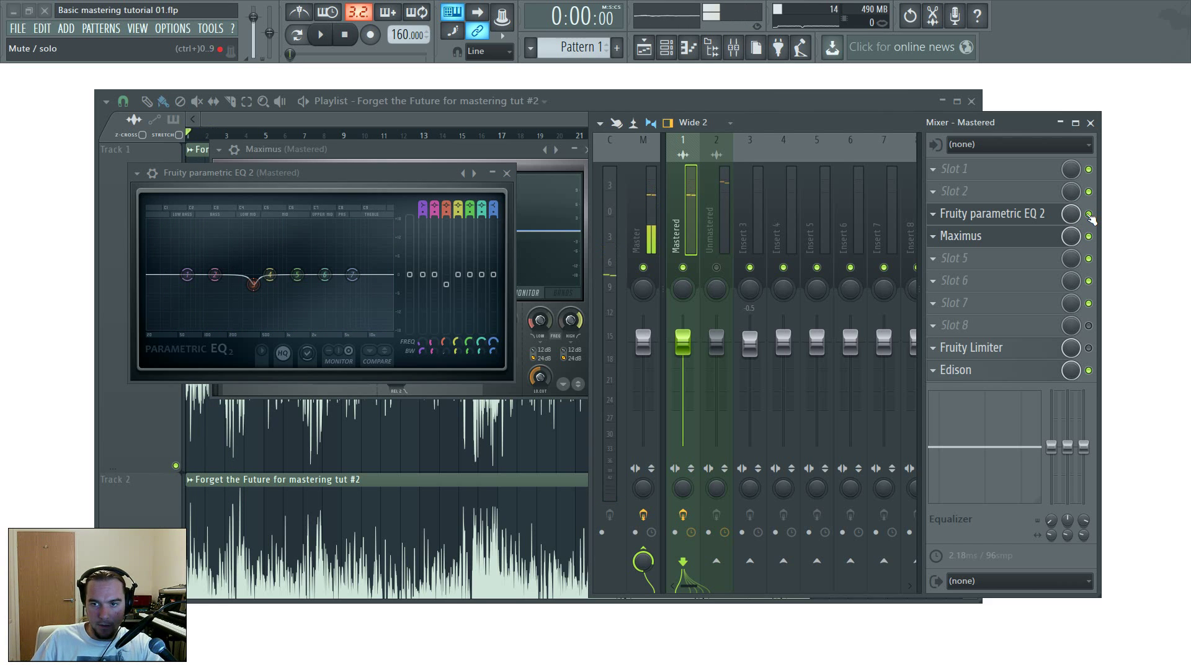
left_click(1044, 214)
left_click(1044, 214)
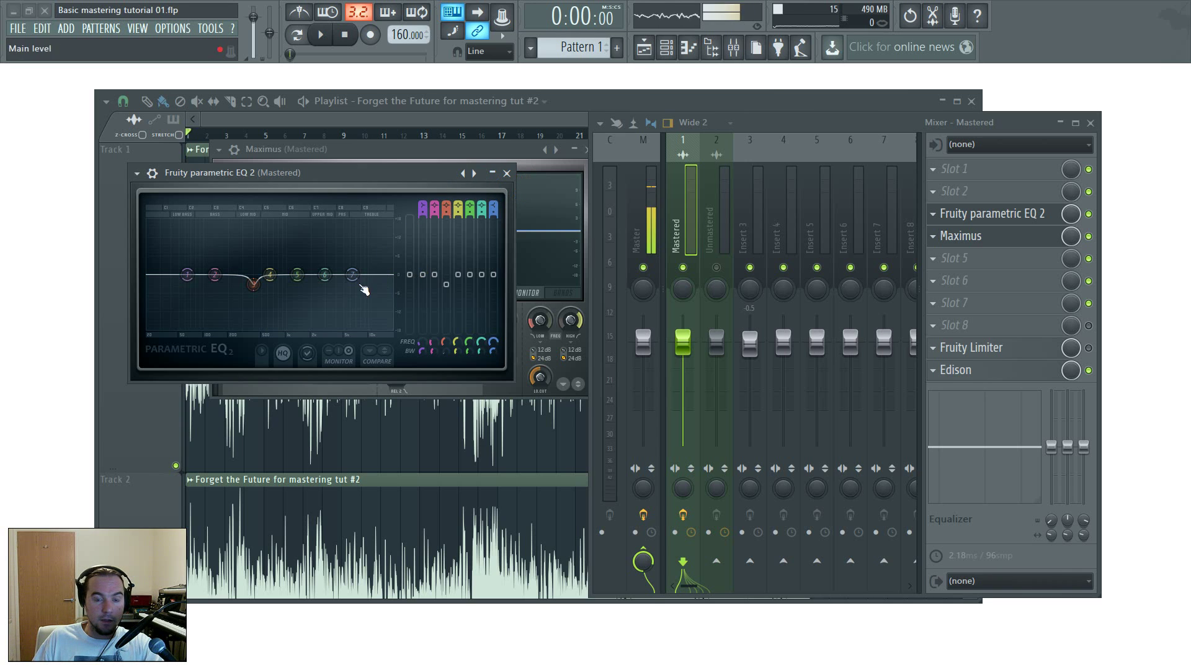
Boost the band 7 high shelf slightly, lower its frequency to band 6's position, and close the equalizer.
left_click_drag(355, 276, 353, 273)
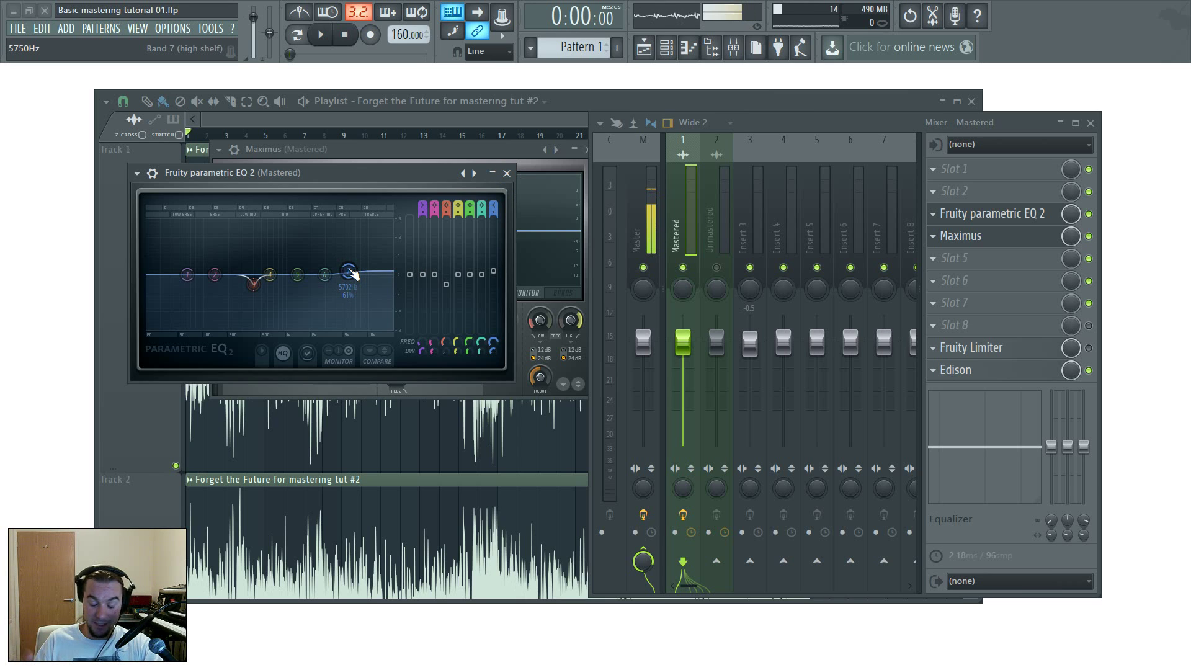
left_click_drag(353, 274, 326, 273)
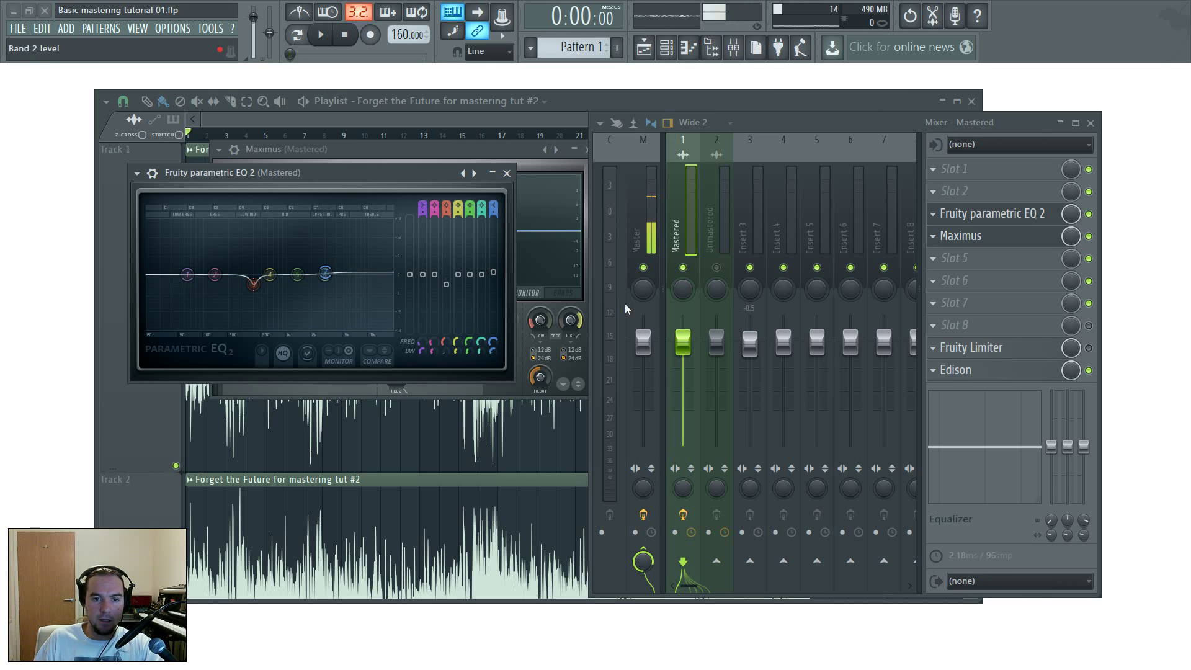
left_click(507, 174)
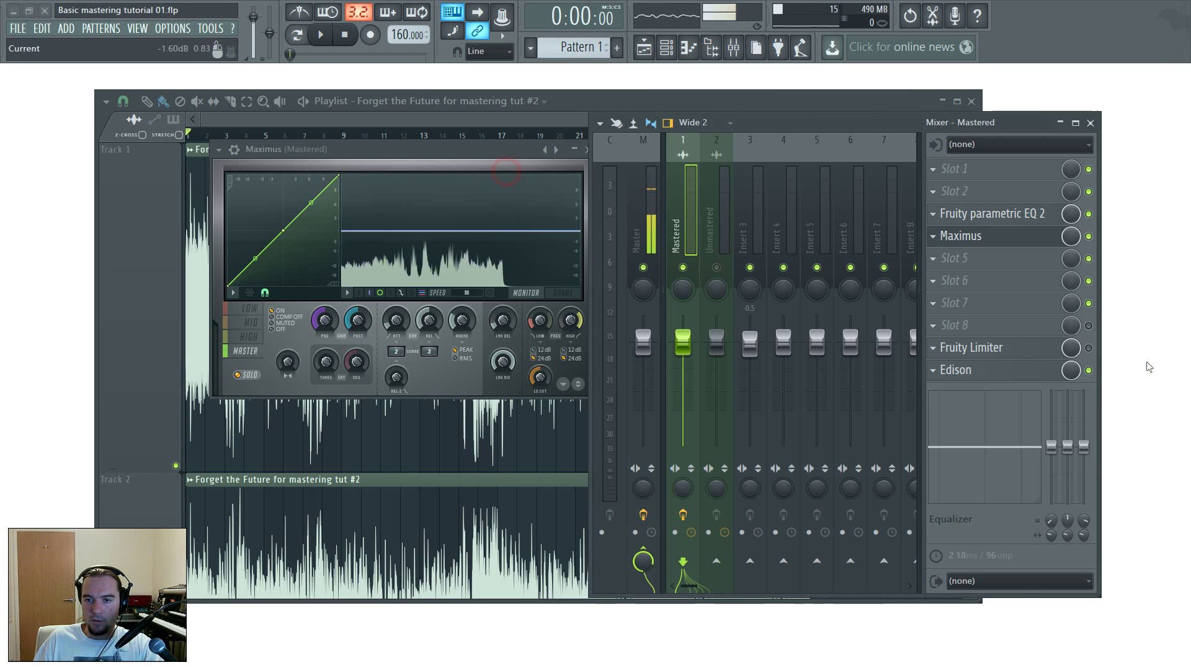
Bring Maximus to the front and show its Bands display with the mid band selected.
left_click(1027, 242)
left_click(1027, 242)
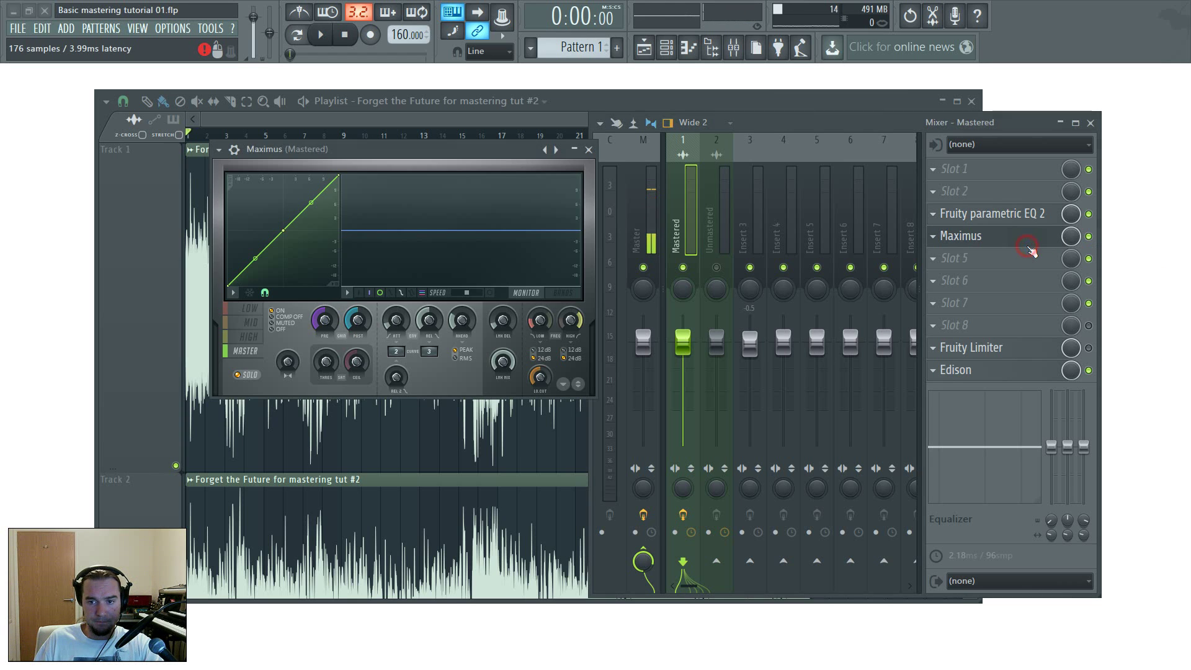
left_click_drag(455, 148, 445, 176)
left_click(237, 337)
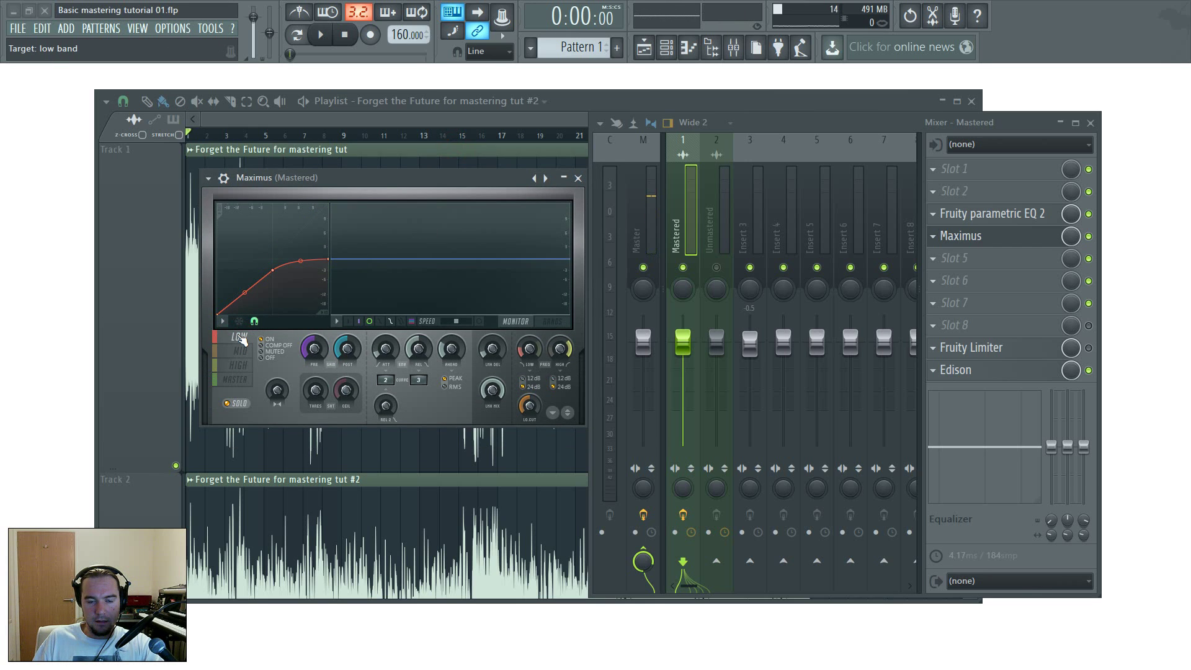
left_click(240, 351)
left_click(555, 321)
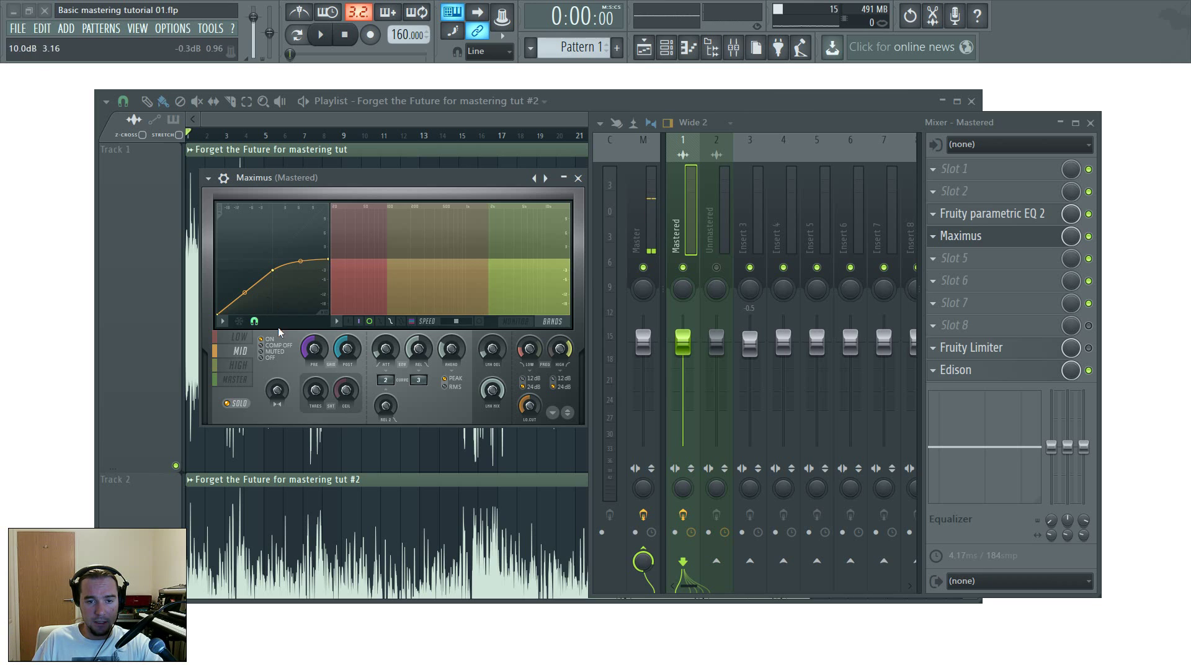
Compare the settings of the low, mid, high and master bands in Maximus against the Bands display, finishing on high.
left_click(239, 336)
left_click(240, 351)
left_click(242, 364)
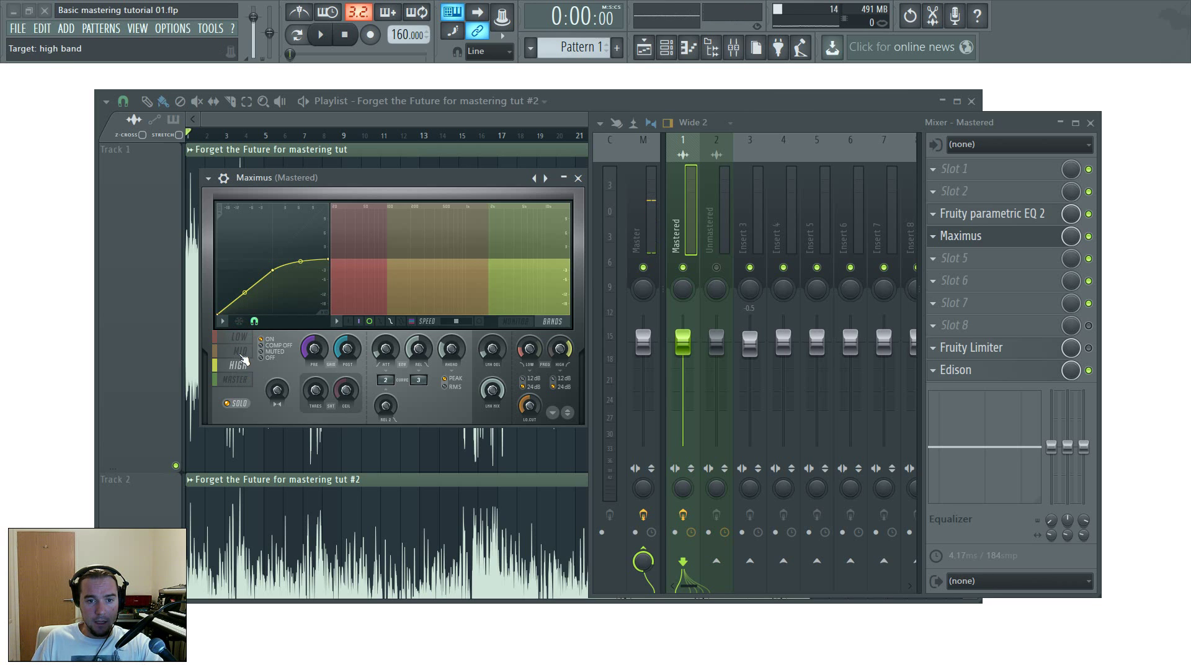
left_click(240, 336)
left_click(237, 379)
left_click(238, 351)
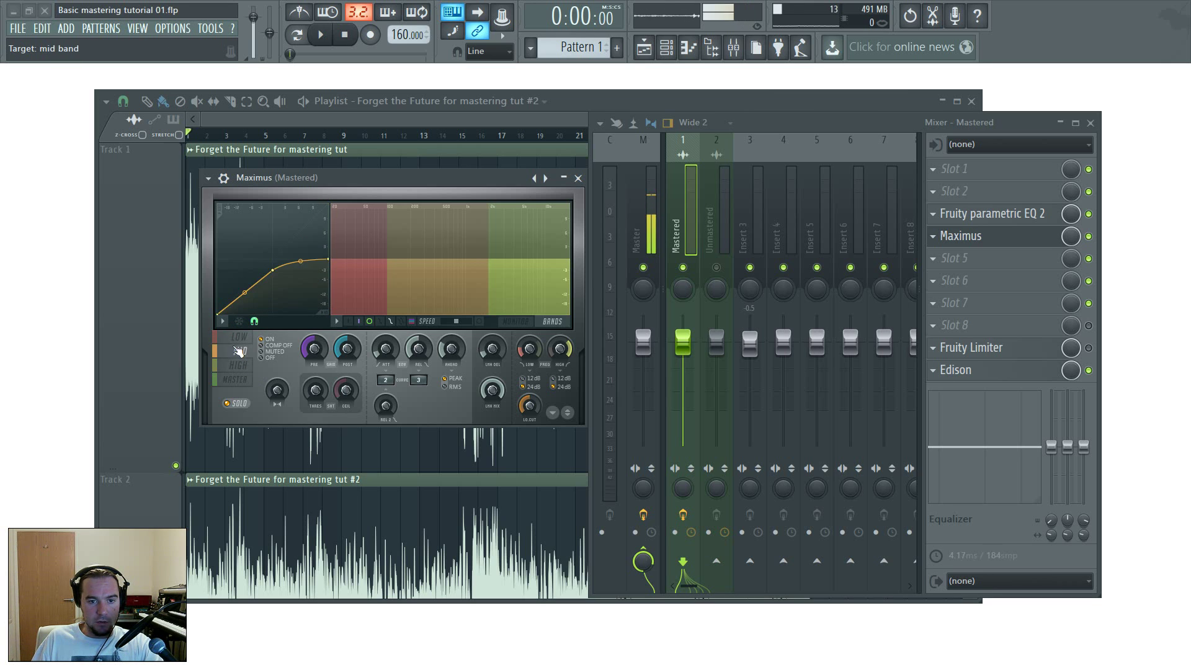
left_click(240, 337)
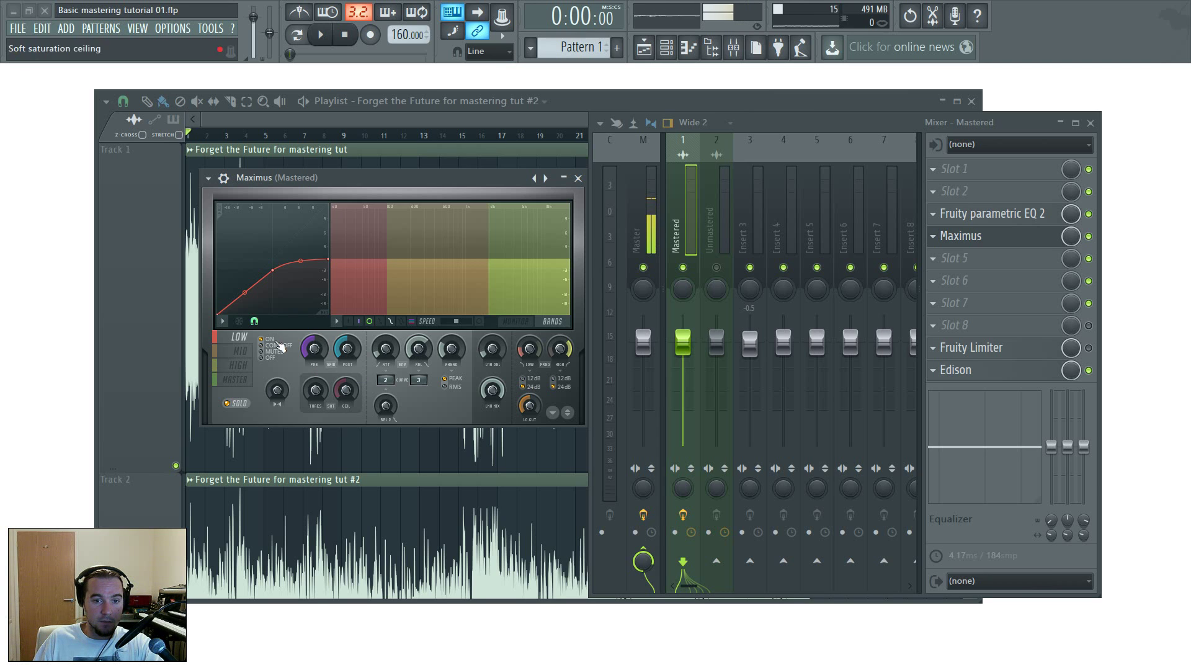
left_click(239, 350)
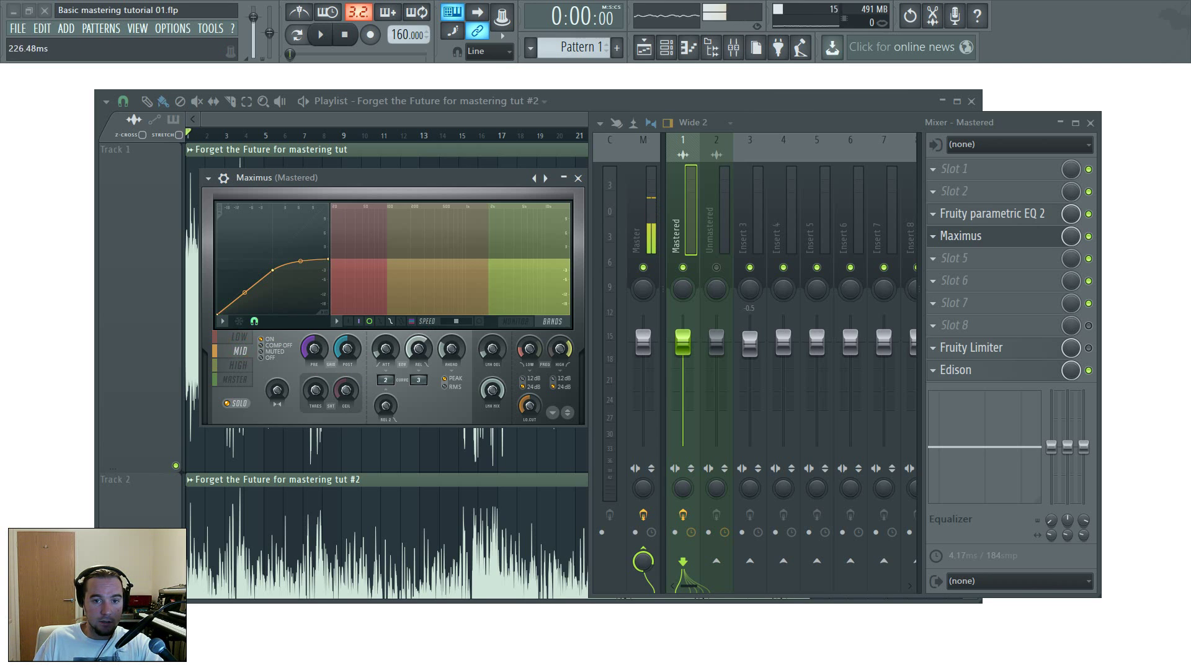
left_click(239, 364)
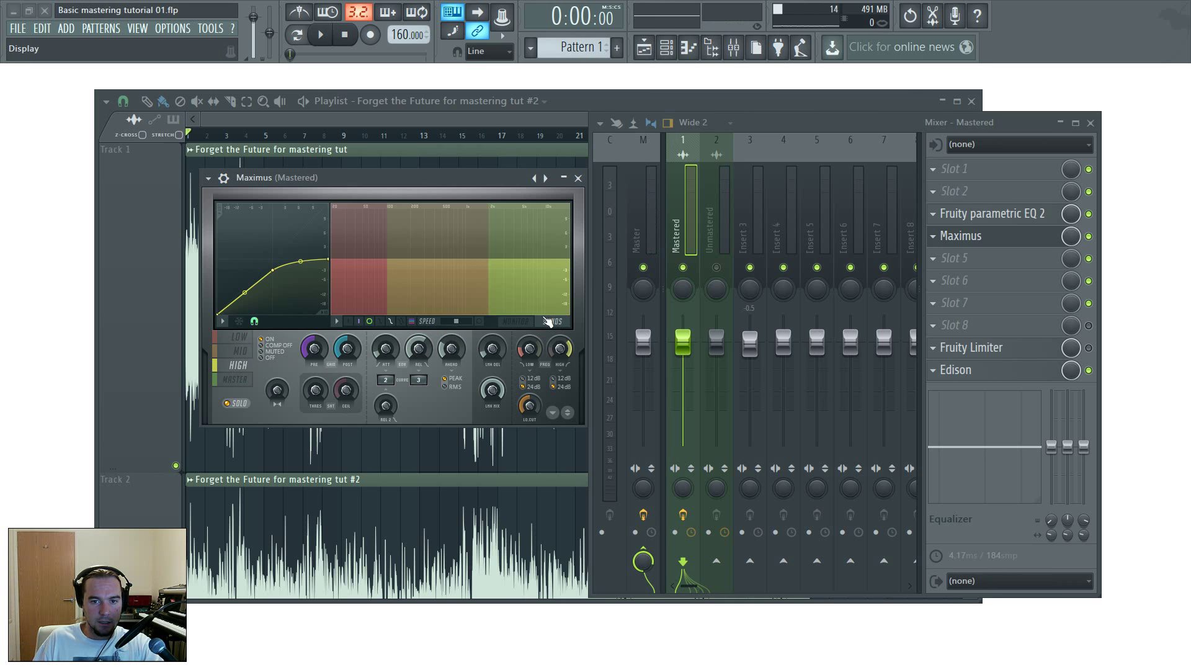
Play the song in Monitor view and raise the soloed low band's pre gain while lowering its post gain.
left_click(517, 321)
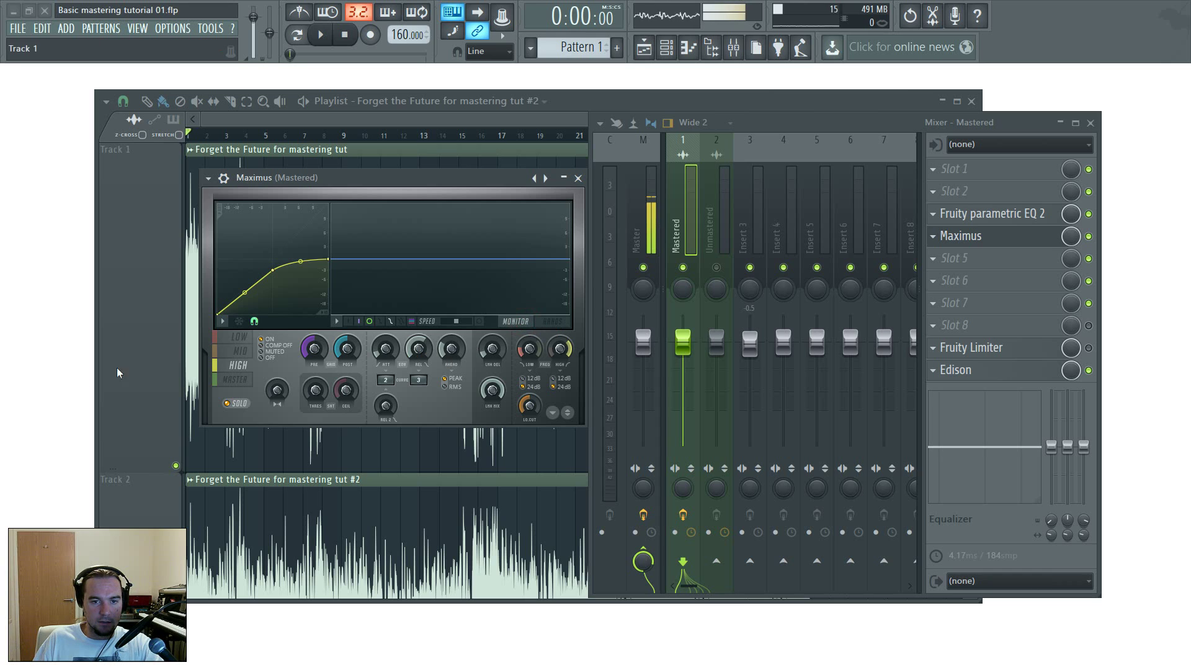
left_click(239, 337)
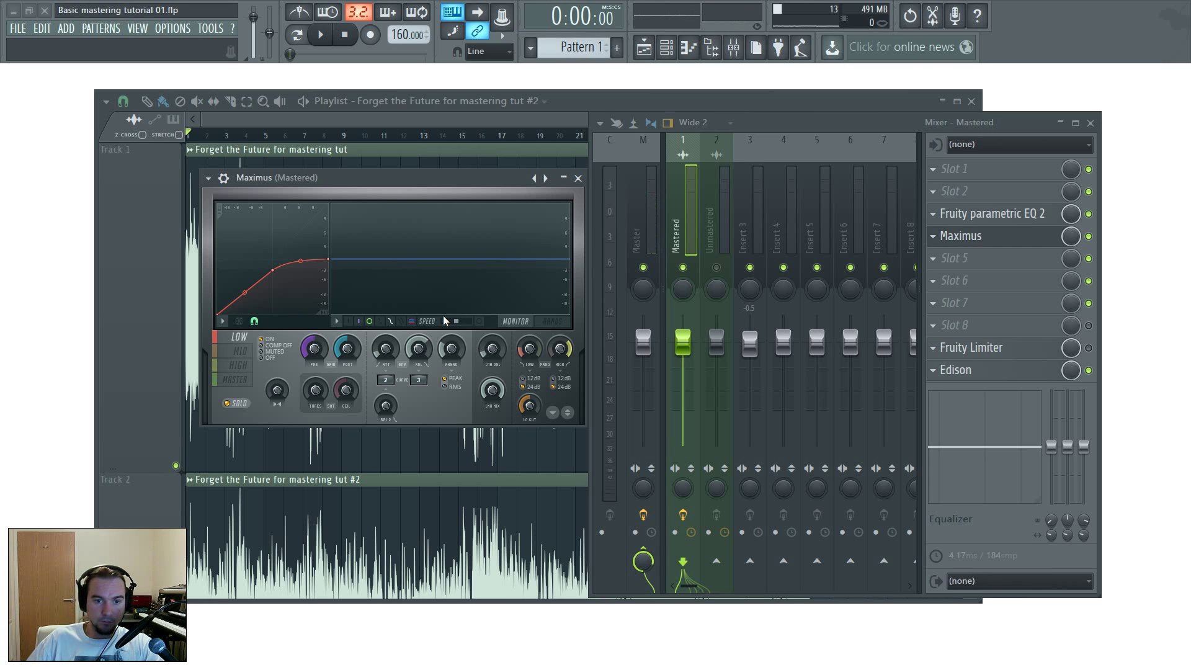
key("space")
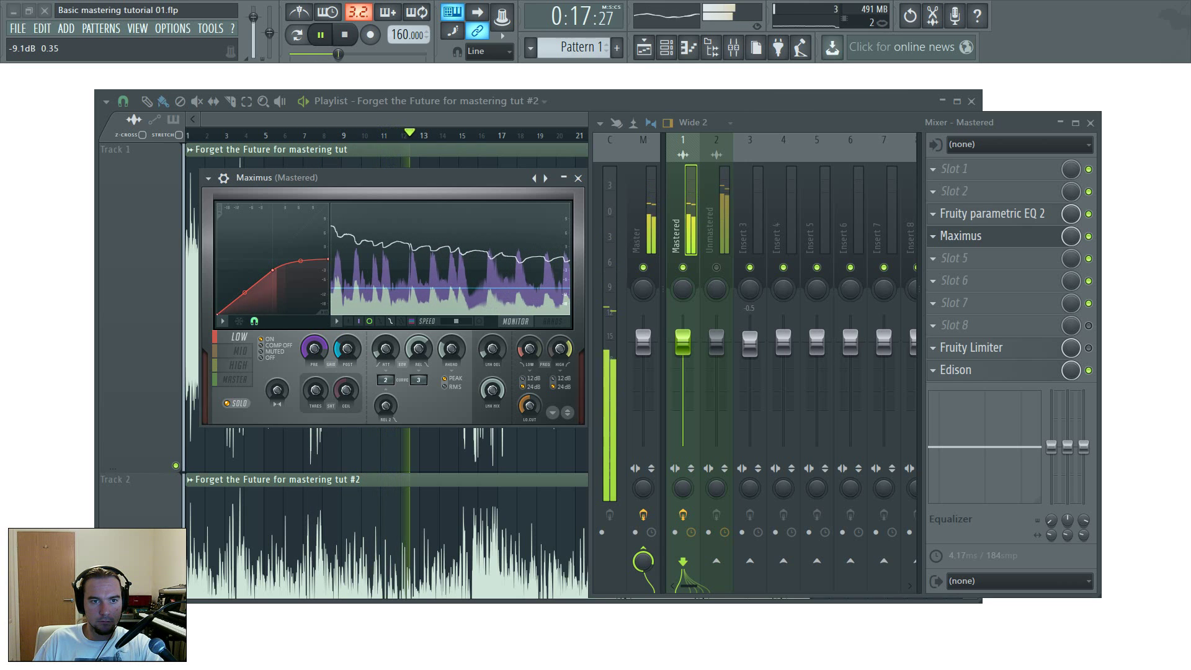
Raise the soloed mid band's pre gain and reduce its post gain while the song plays.
left_click(240, 350)
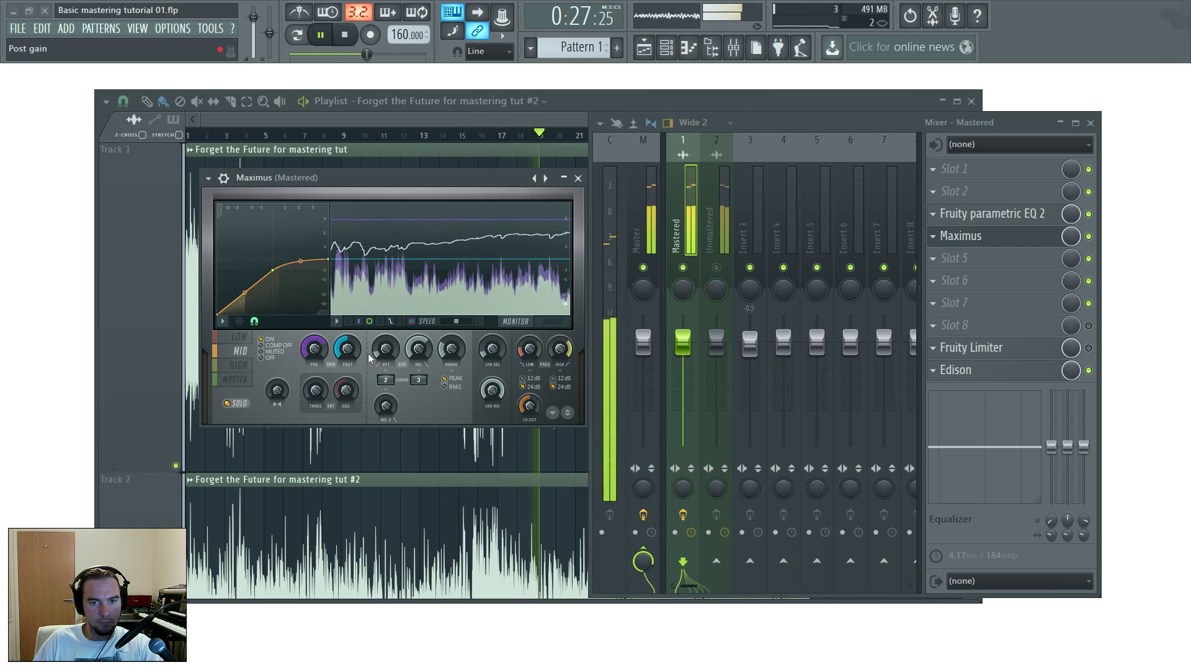
left_click_drag(348, 347, 348, 370)
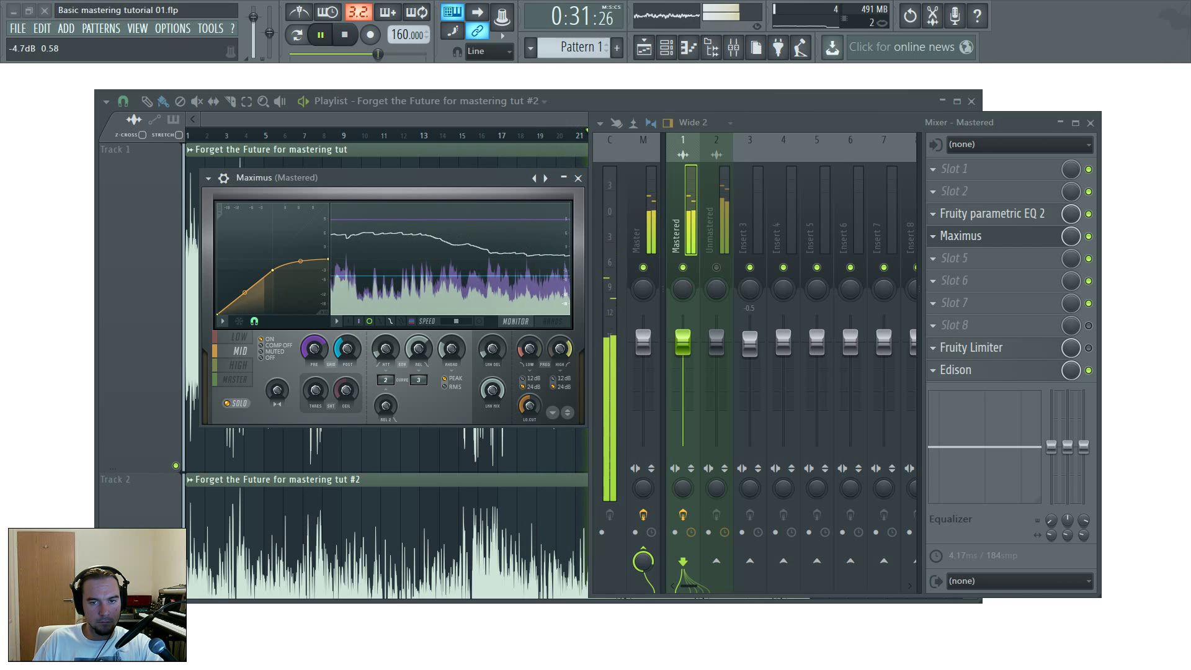
Raise the soloed high band's pre gain and reduce its post gain while the song plays.
left_click(248, 367)
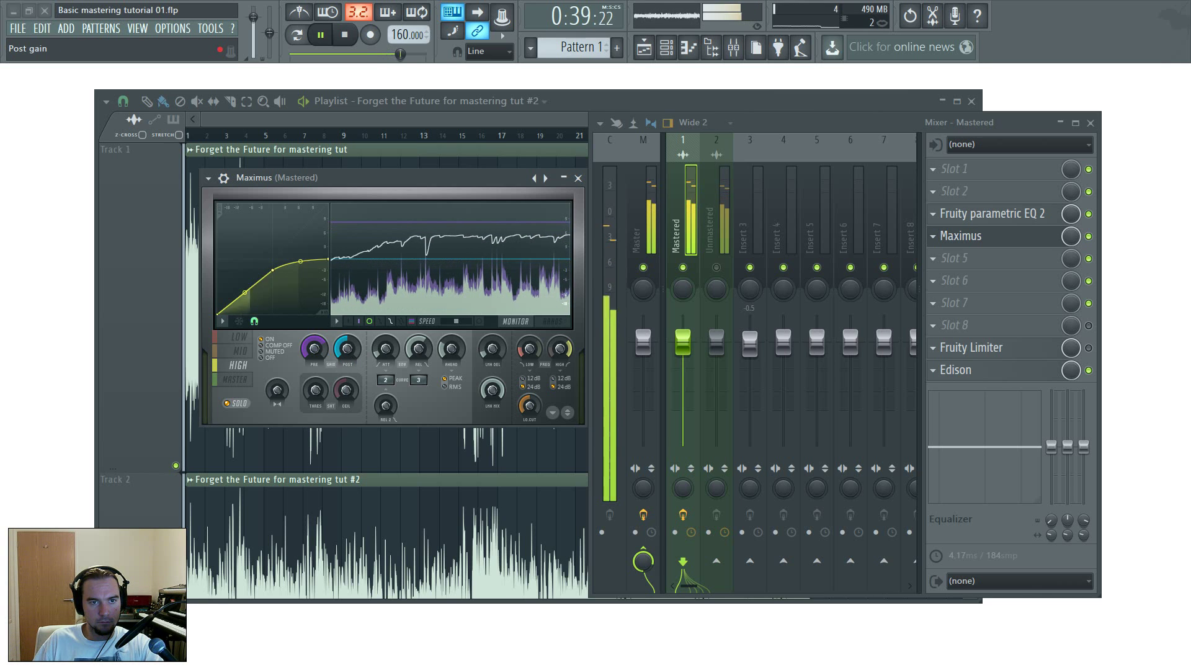
left_click_drag(318, 354, 347, 356)
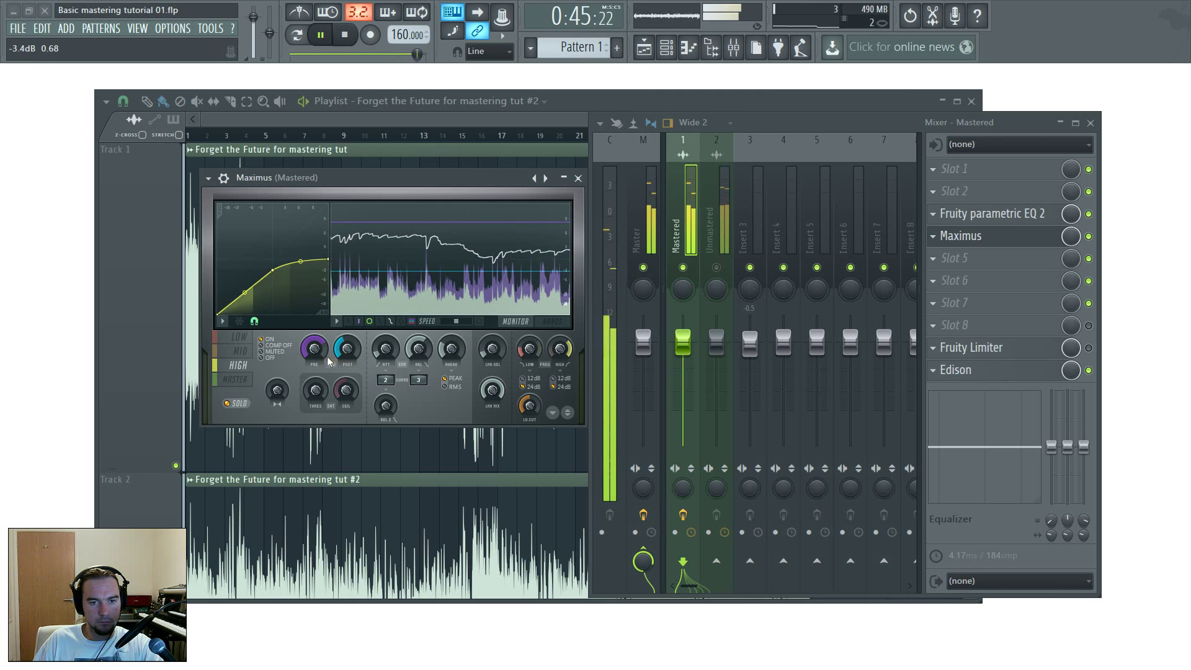
Select the master band and compare the playing song with Maximus bypassed and enabled, ending with Maximus on and playback stopped.
left_click(234, 379)
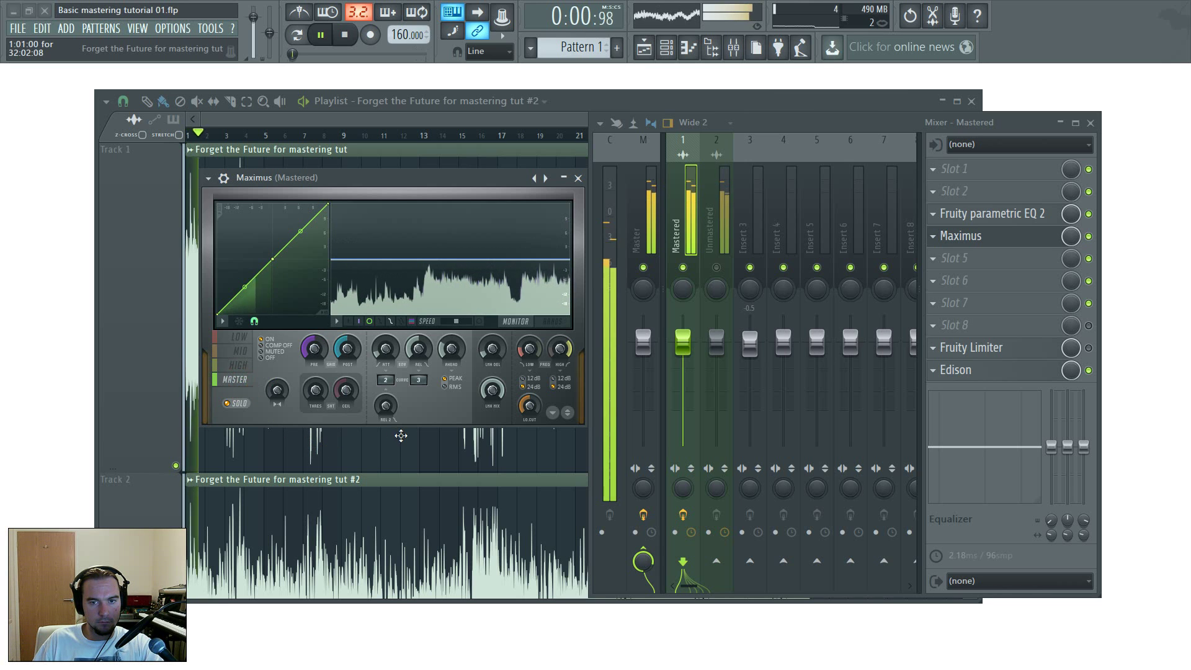
left_click(1089, 236)
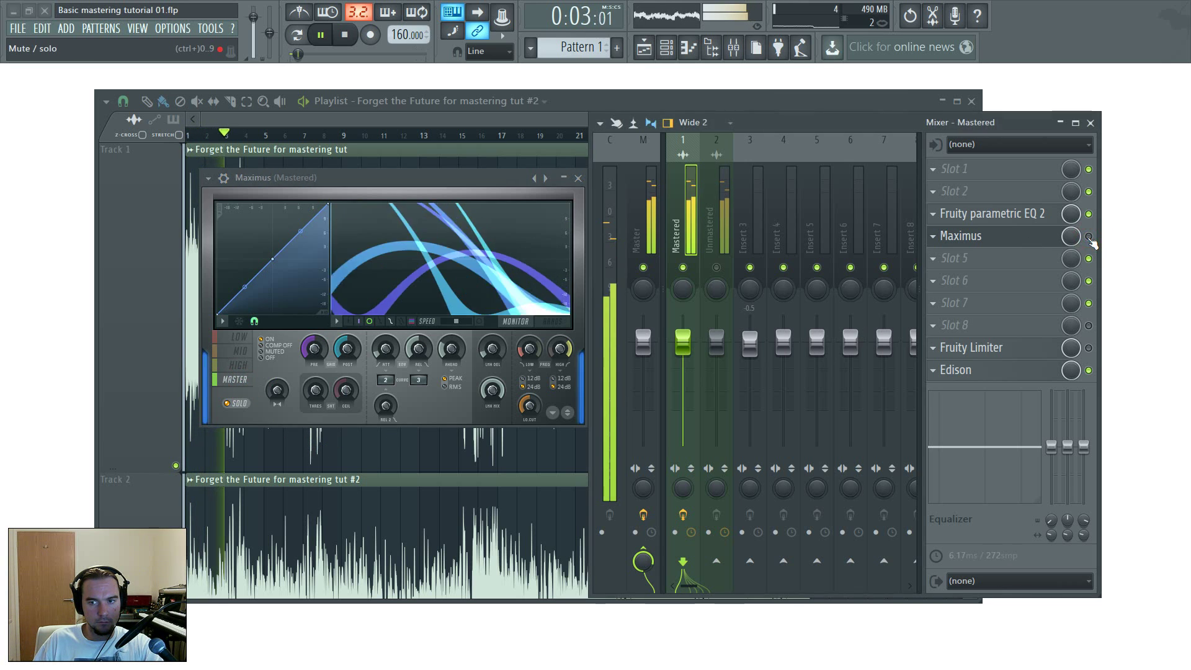
left_click(1088, 236)
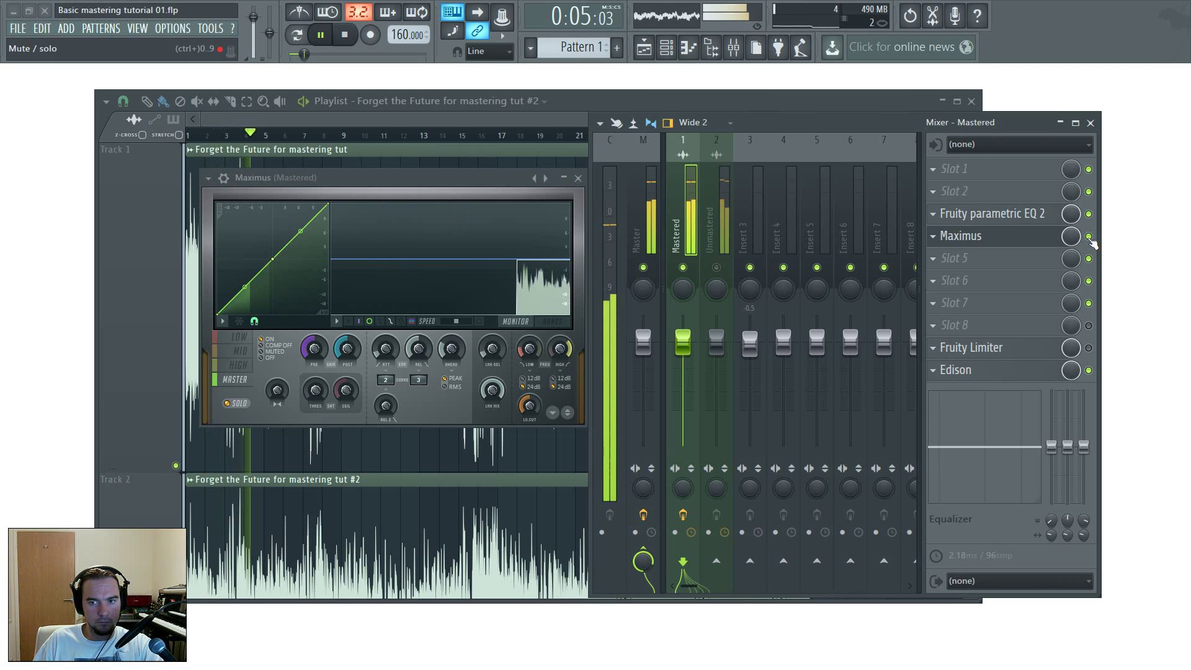
left_click(1088, 236)
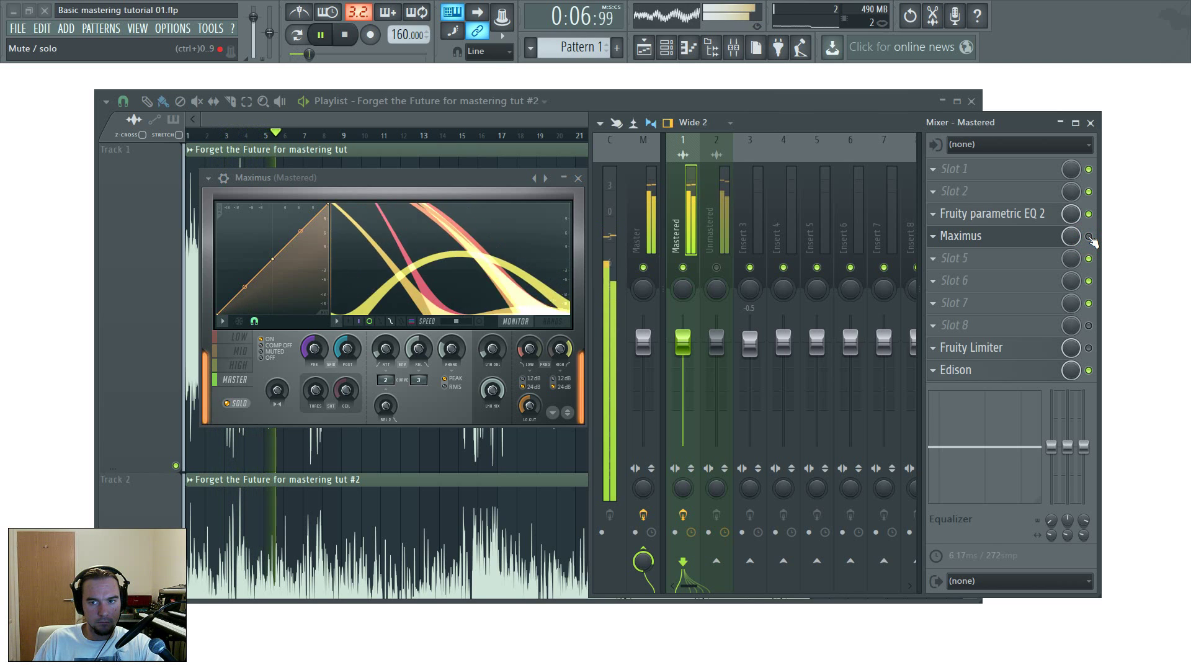
left_click(1089, 237)
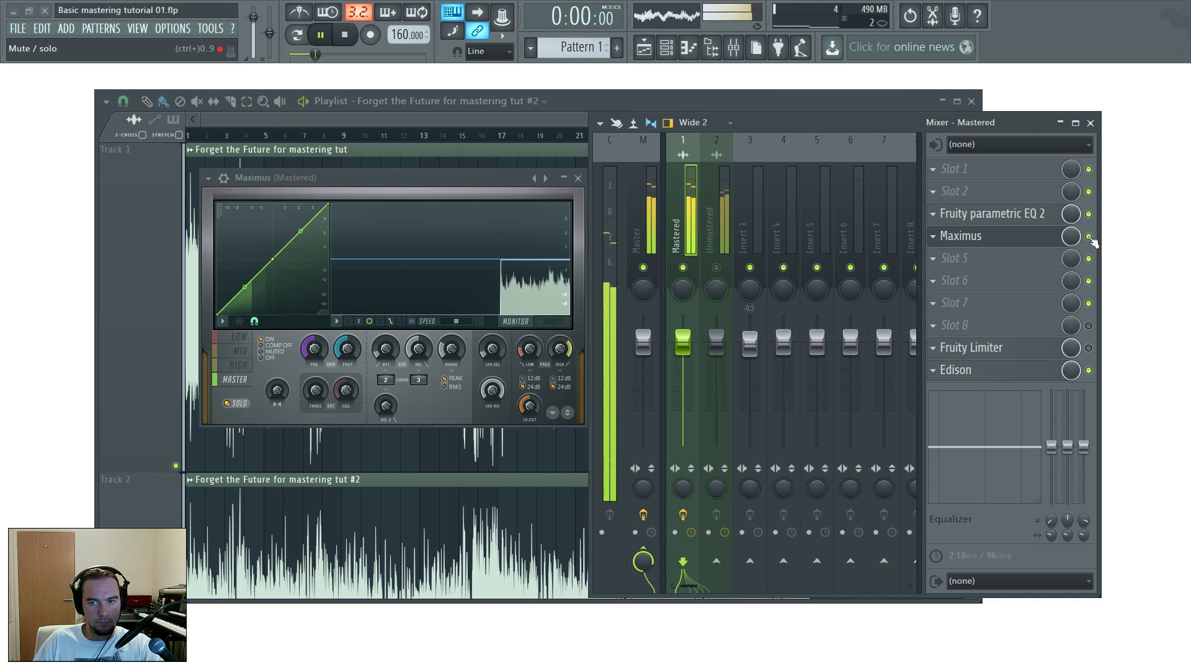
key("space")
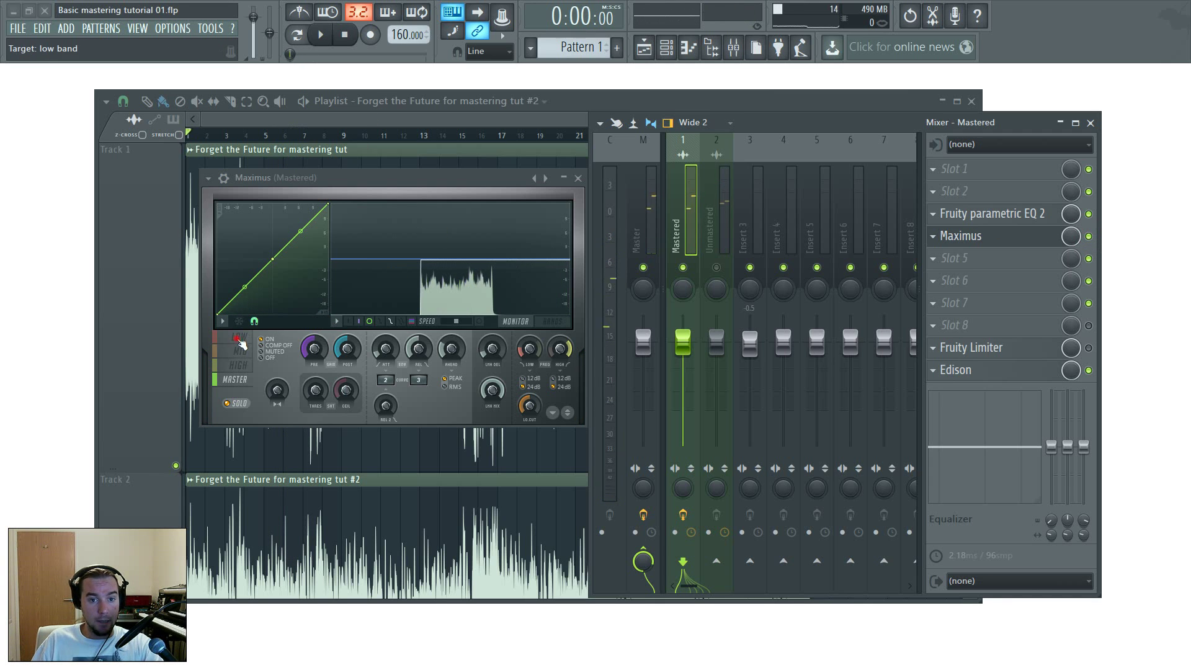
Review the low and high band curves and monitor graphs in Maximus.
left_click(239, 341)
key("space")
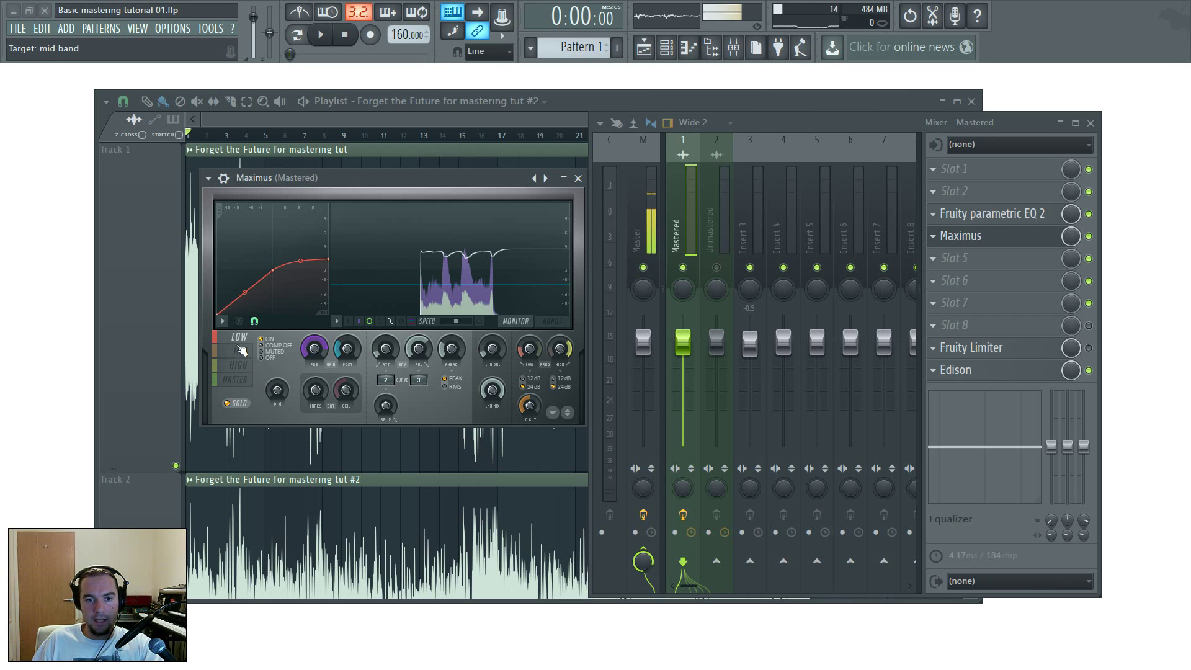
left_click(239, 365)
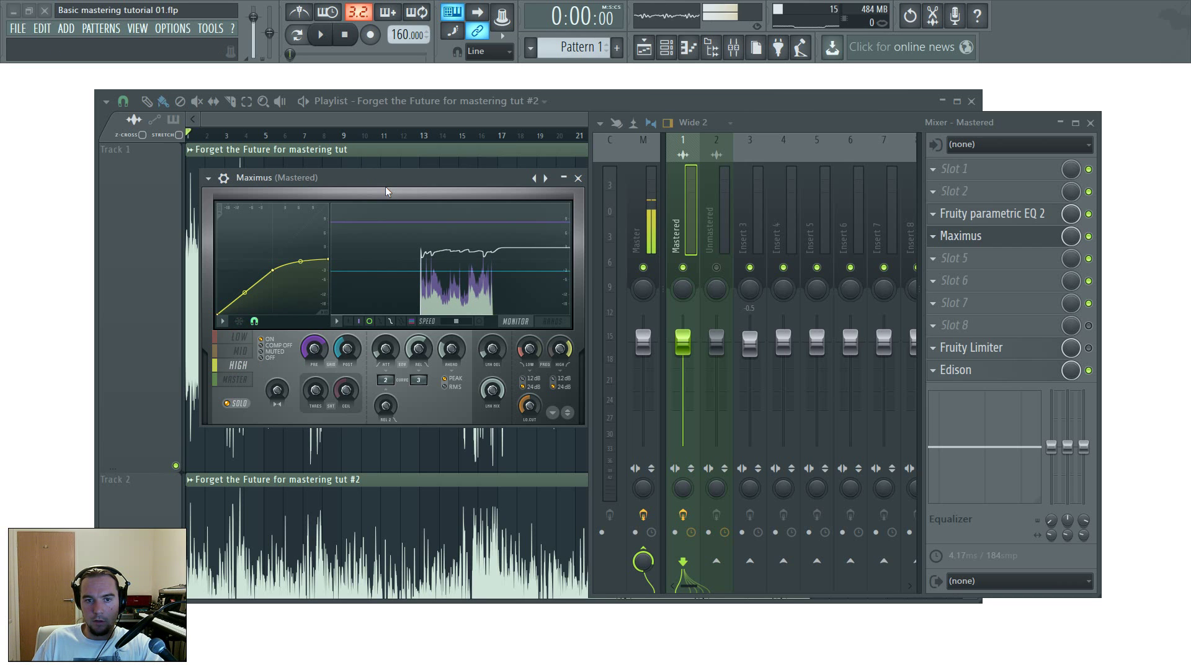
Close the Playlist and place Maximus clear of the mixer with its master band showing.
left_click_drag(385, 182, 514, 137)
left_click_drag(496, 221, 502, 188)
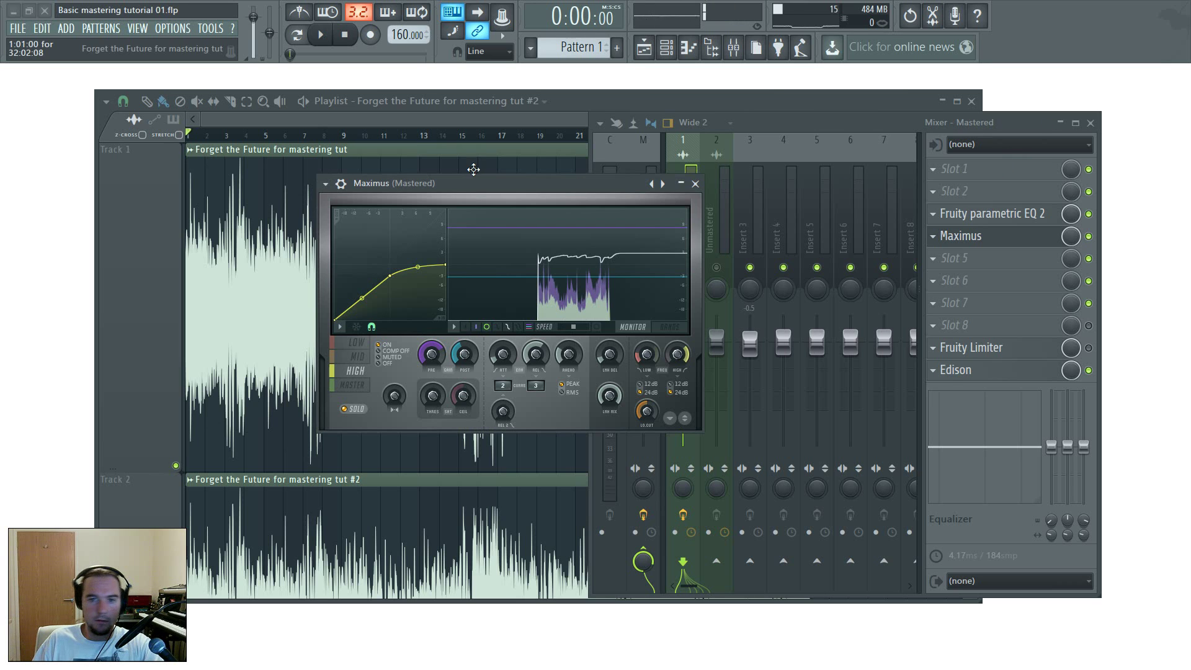
left_click_drag(500, 188, 364, 144)
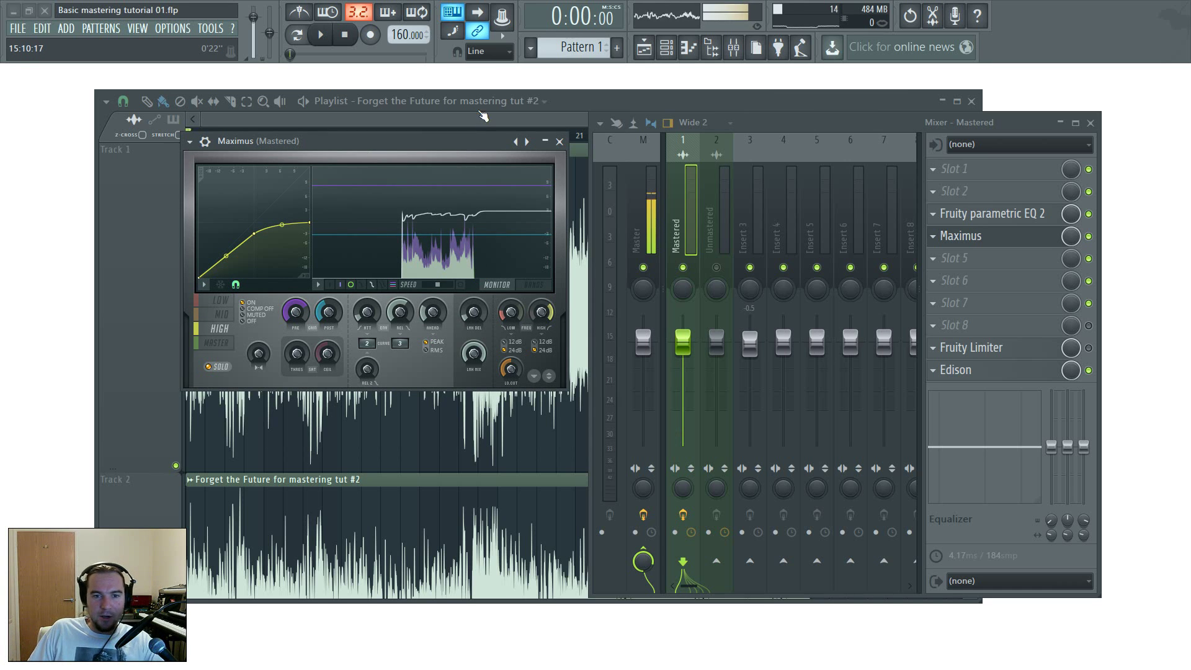
left_click(450, 121)
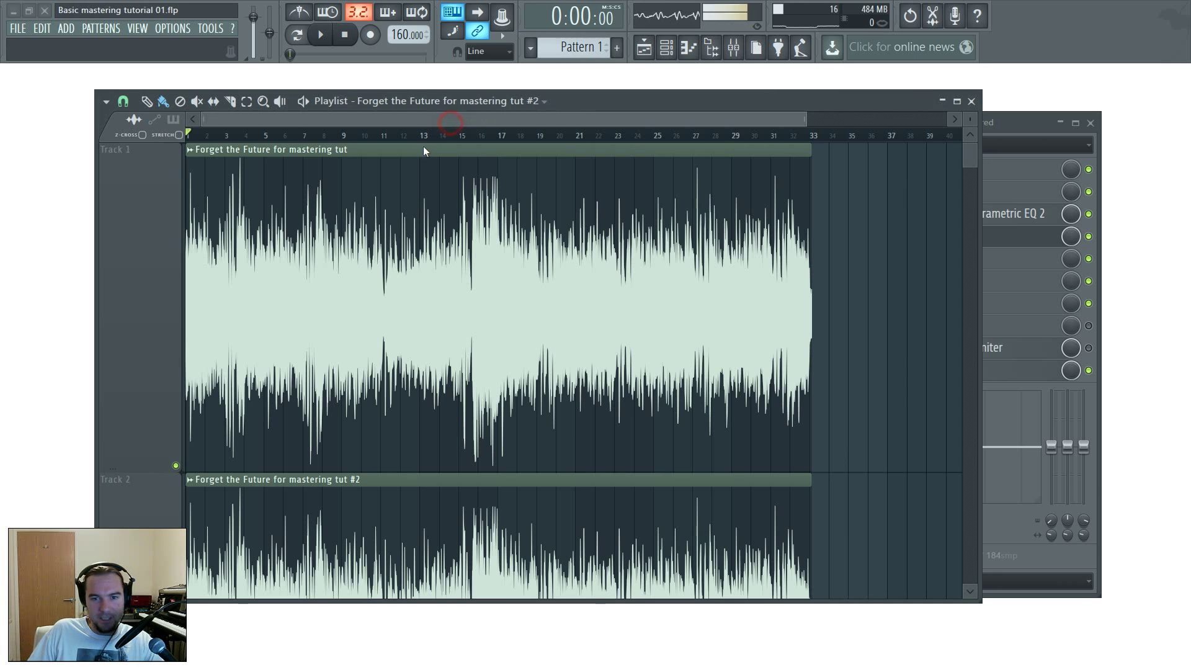
left_click(972, 101)
left_click_drag(310, 146, 254, 156)
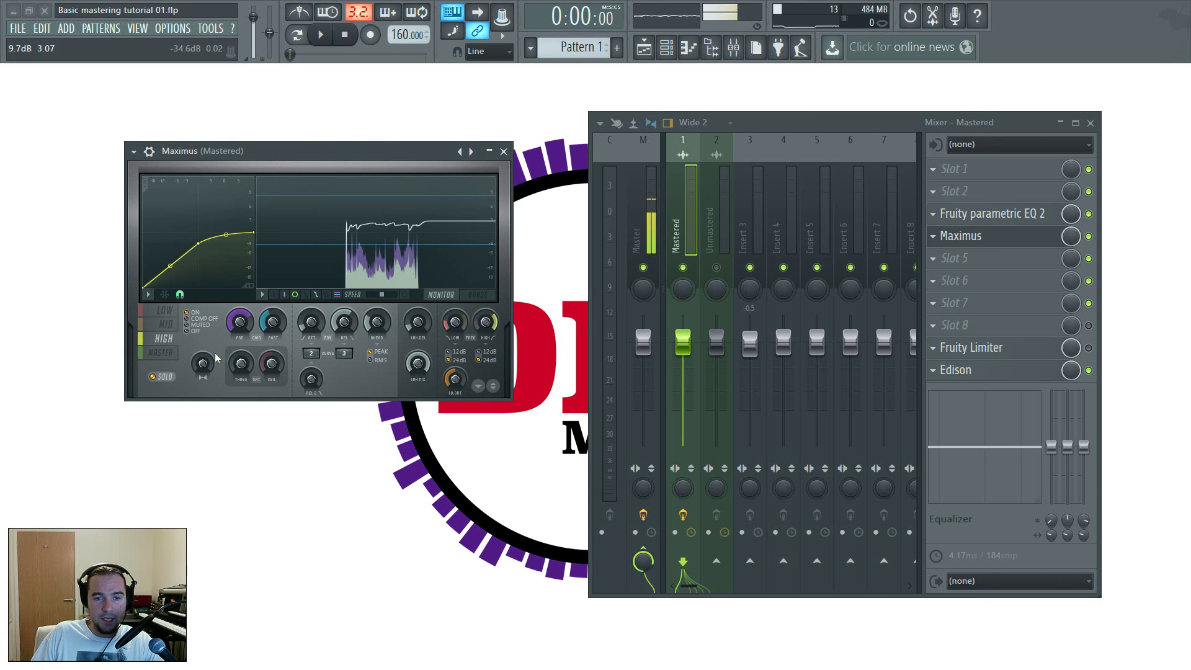
left_click(160, 354)
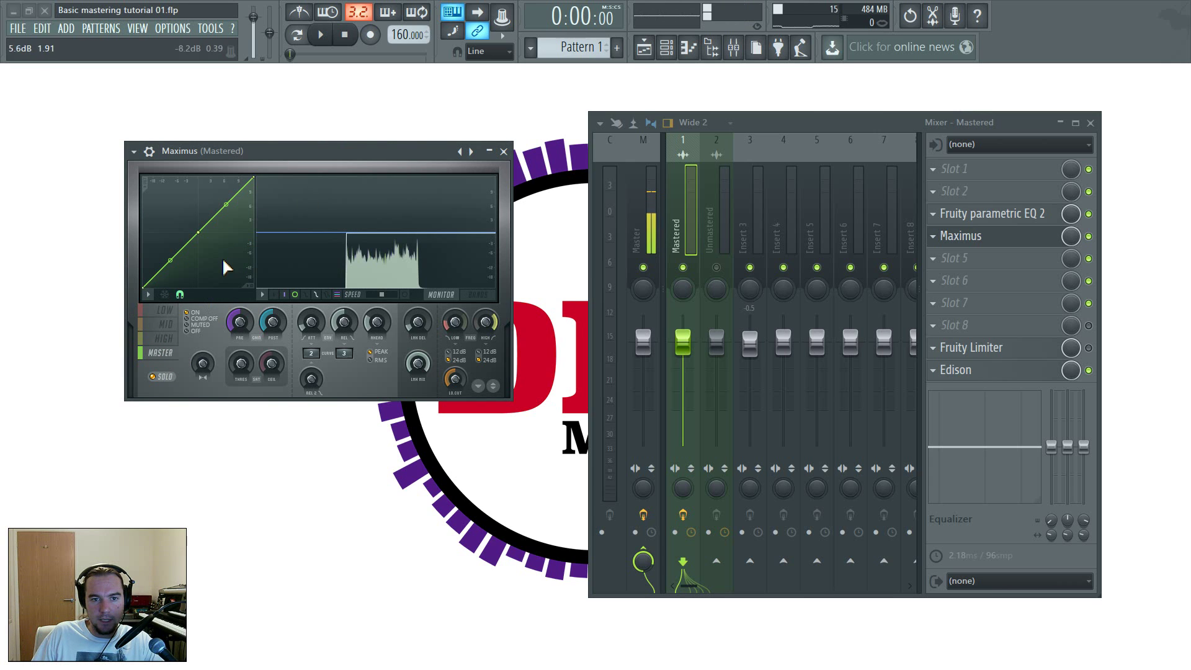
left_click_drag(319, 151, 299, 125)
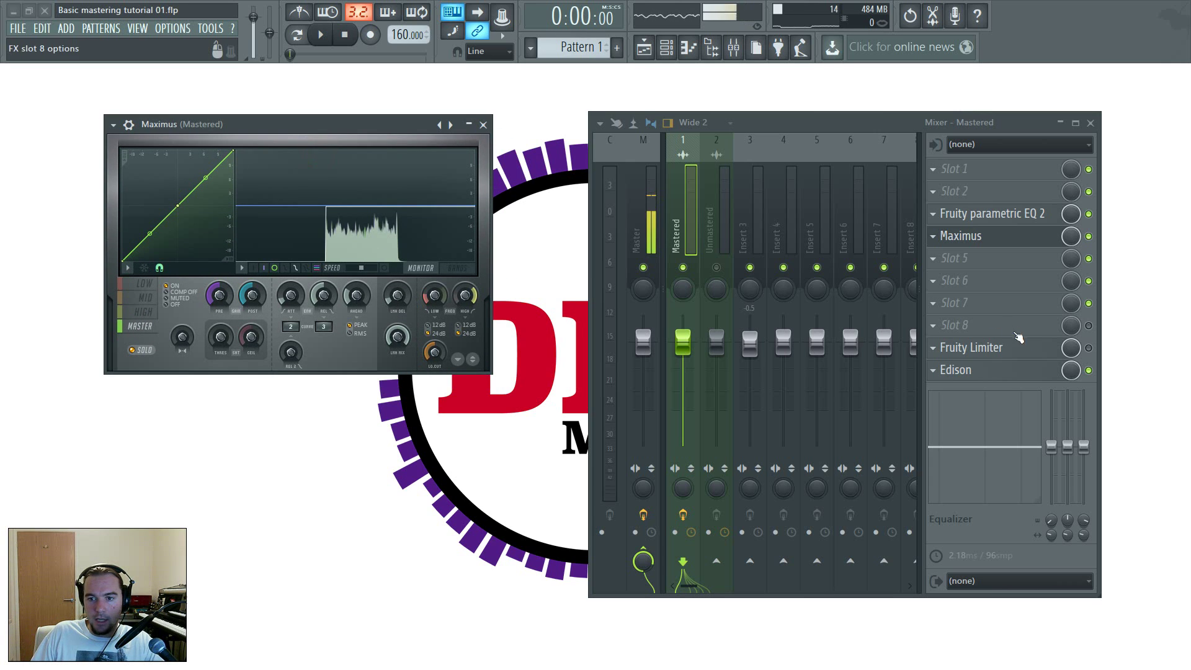
Open Fruity Limiter from the Mastered track's effects and arrange it in limit mode below Maximus.
left_click(1019, 367)
left_click(1016, 371)
left_click(1008, 348)
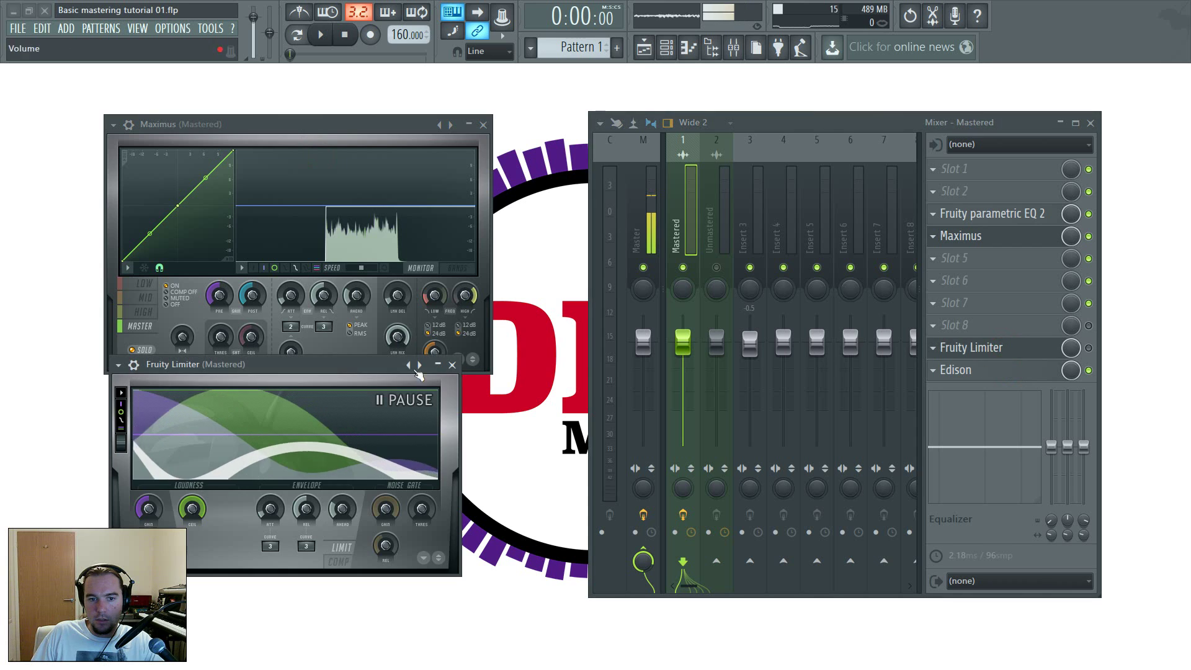
left_click_drag(329, 360, 315, 404)
left_click_drag(335, 122, 317, 97)
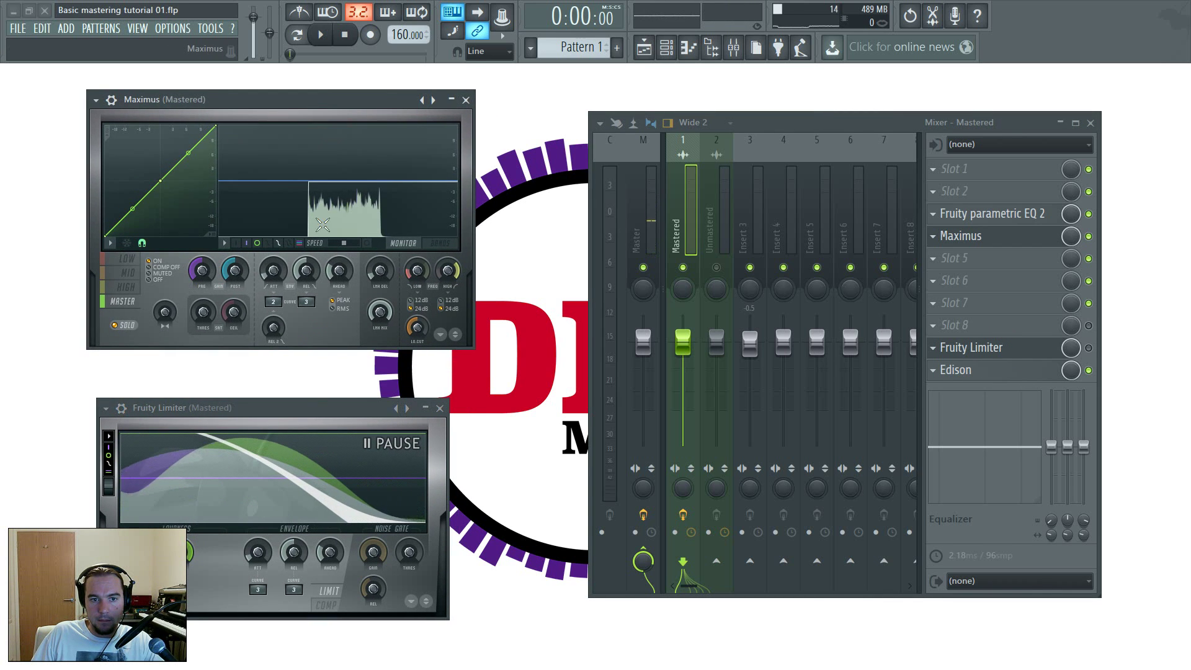
left_click_drag(322, 403, 338, 374)
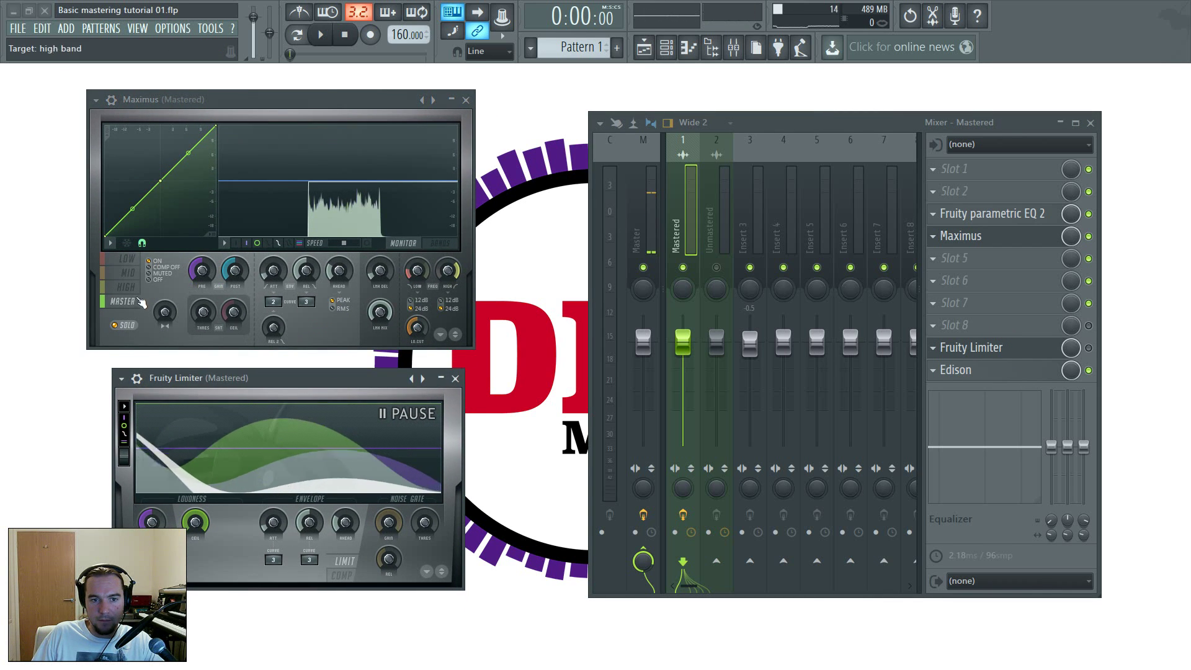
left_click(125, 303)
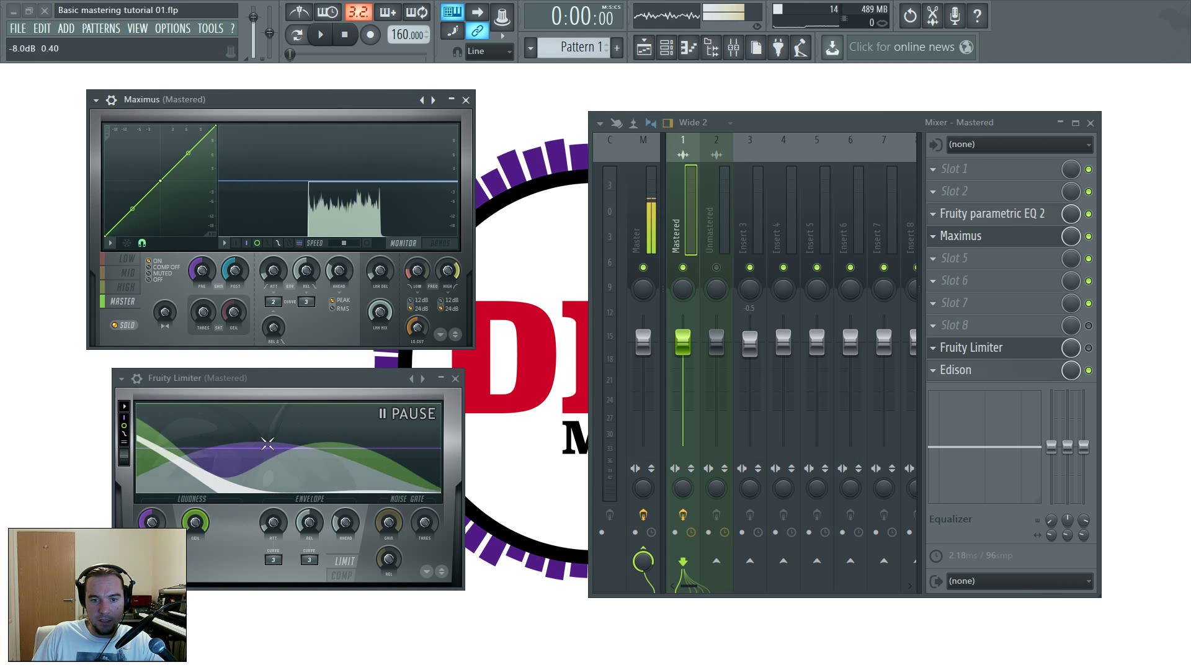
left_click(343, 563)
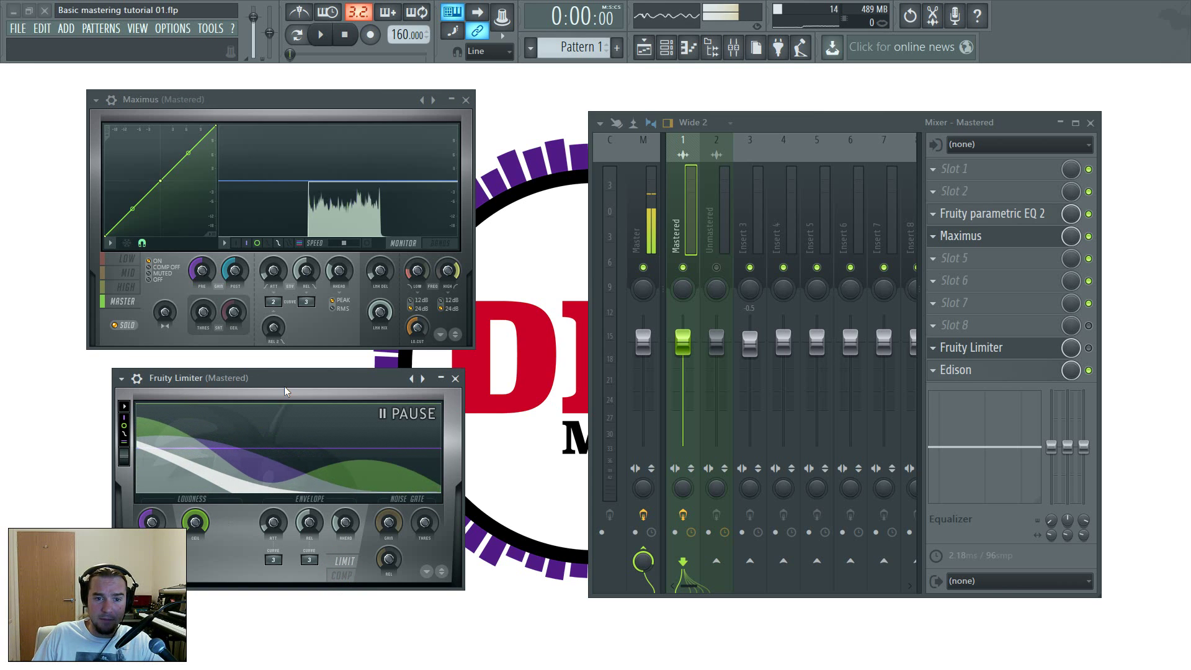
mouse_move(284, 385)
left_mouse_down()
mouse_move(248, 374)
mouse_move(266, 397)
left_mouse_up()
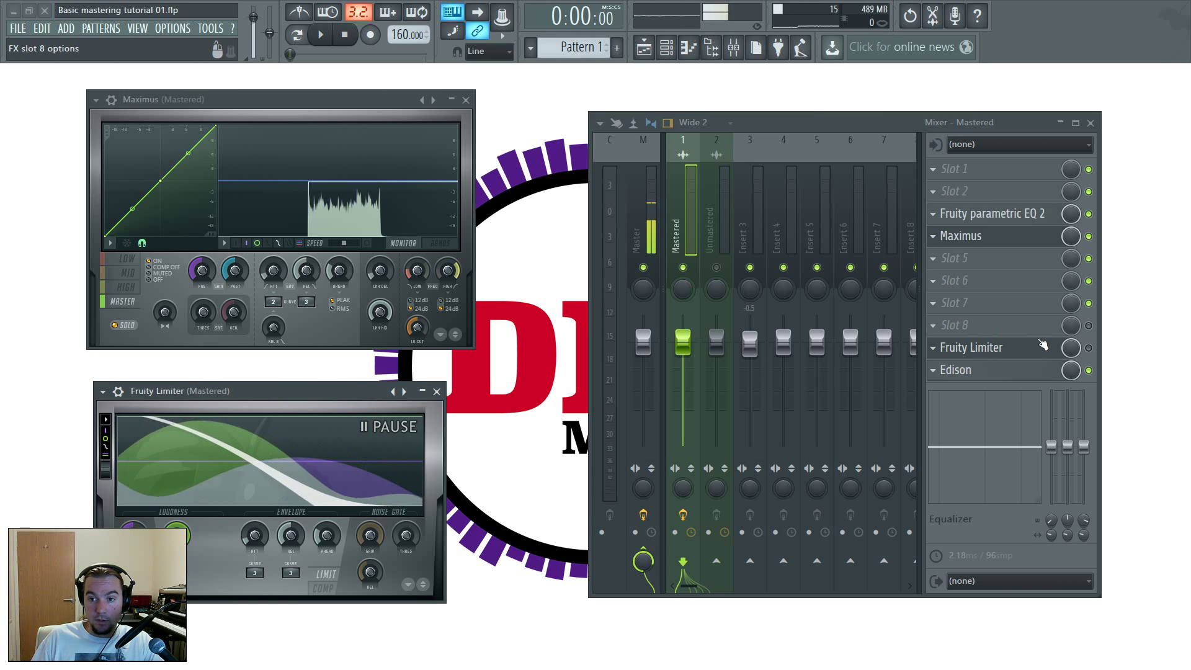
Enable Fruity Limiter on the Mastered track and play the song through it.
left_click(1088, 347)
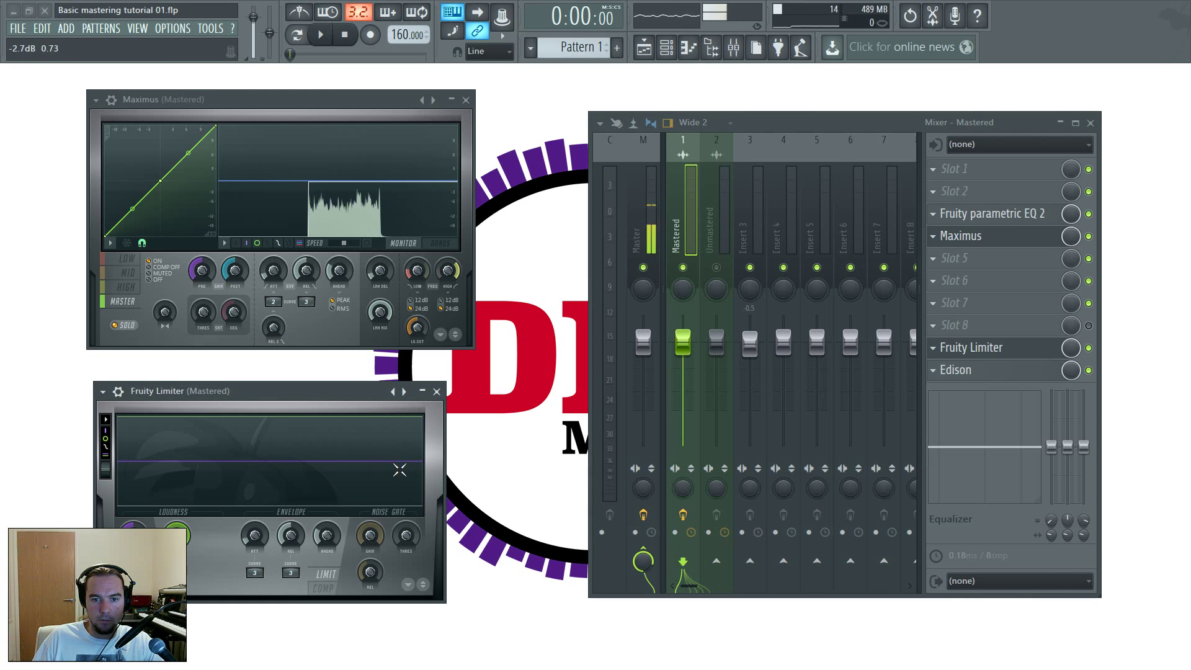
key("space")
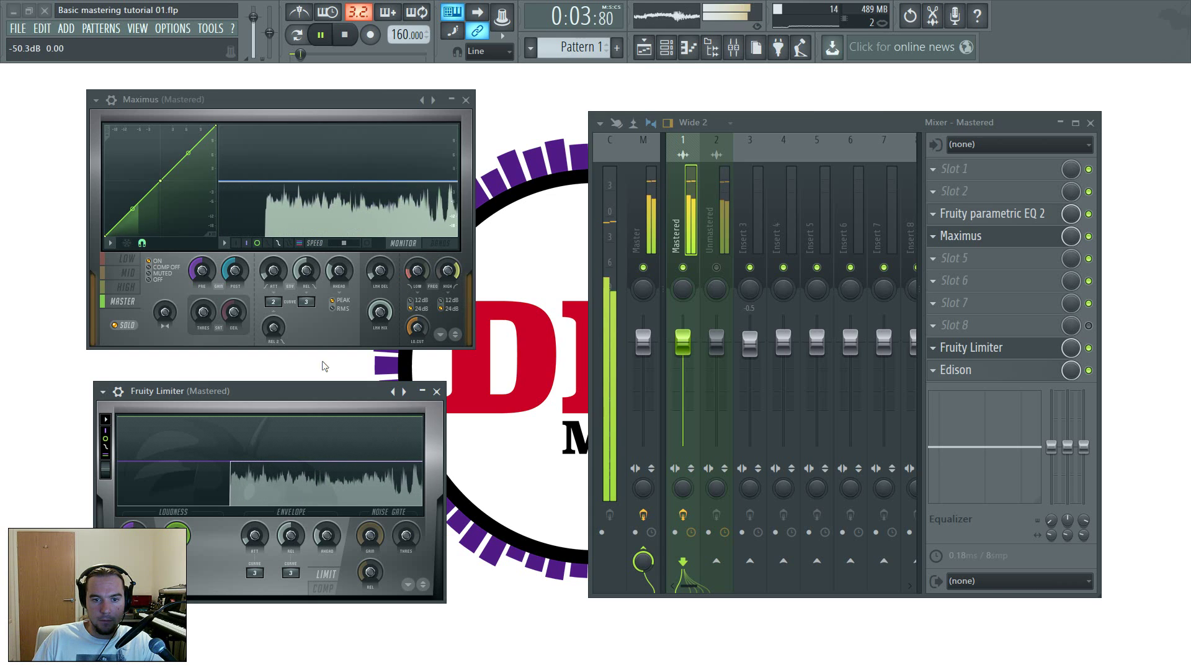
key("space")
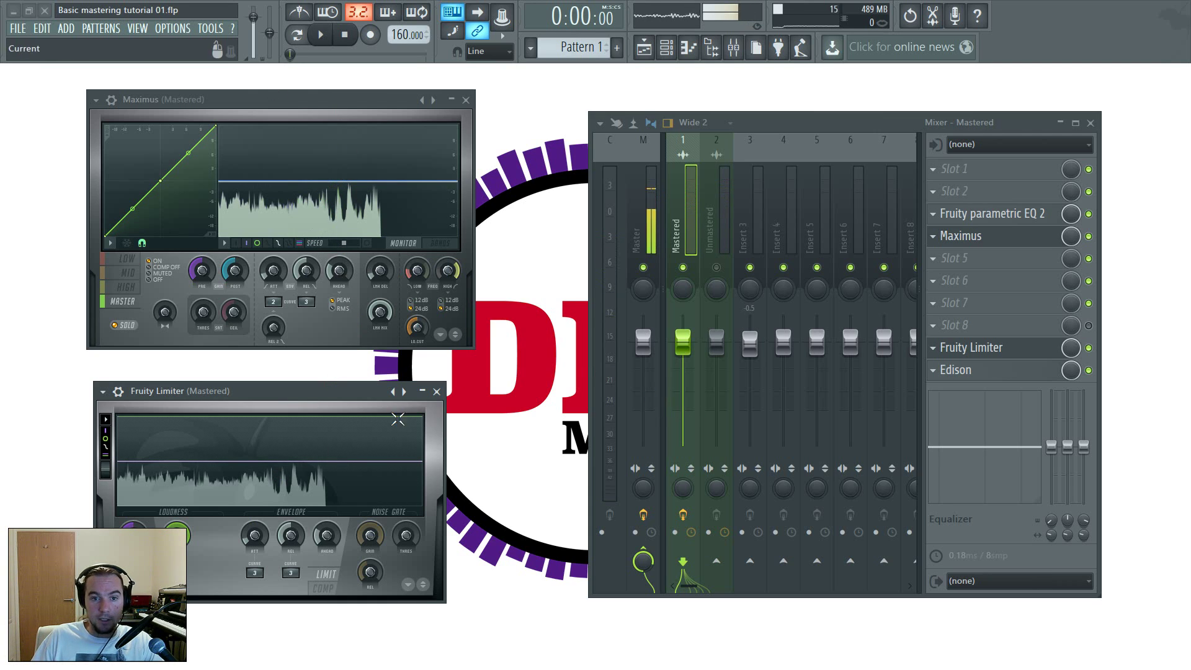
Disable Fruity Limiter on the Mastered track and close its window.
left_click_drag(277, 392, 316, 440)
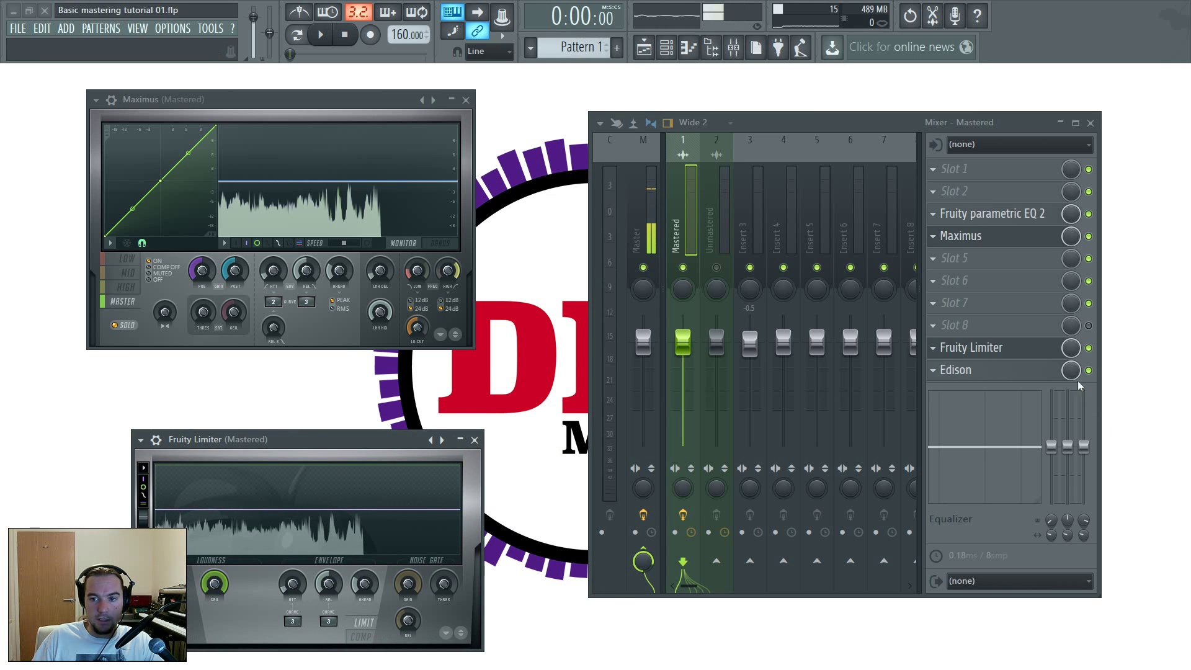
left_click(1089, 347)
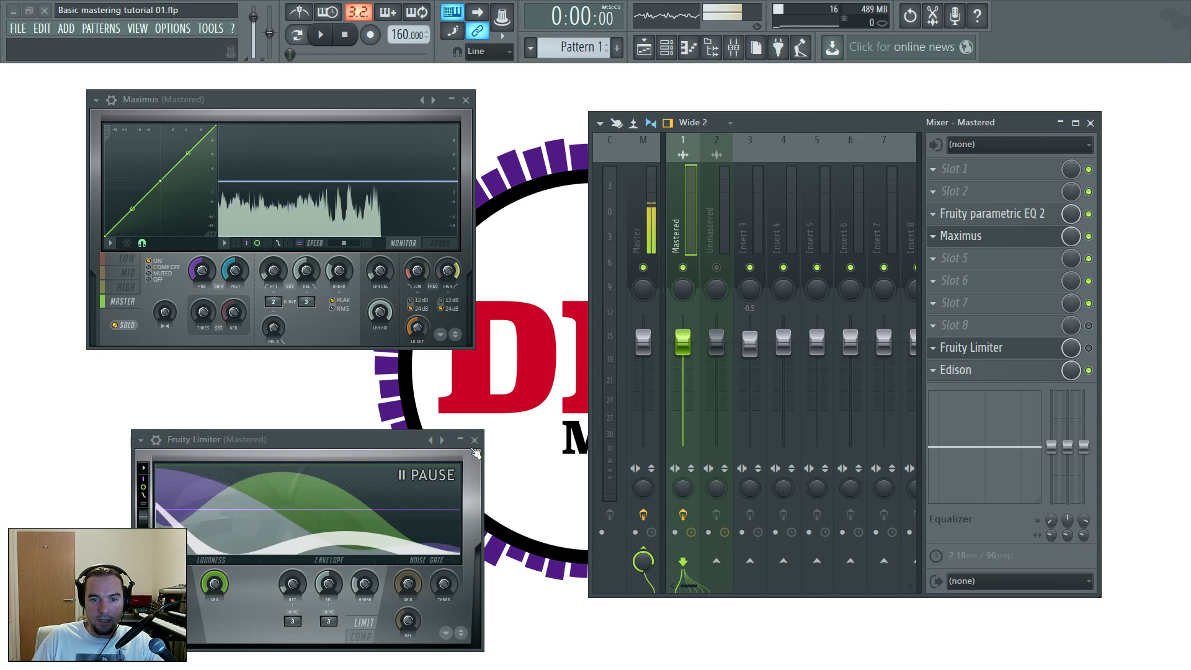
left_click(474, 439)
Flatten the upper part of Maximus's master band curve at about 0 dB with a rounded knee, and audition the song.
left_click_drag(258, 105, 245, 181)
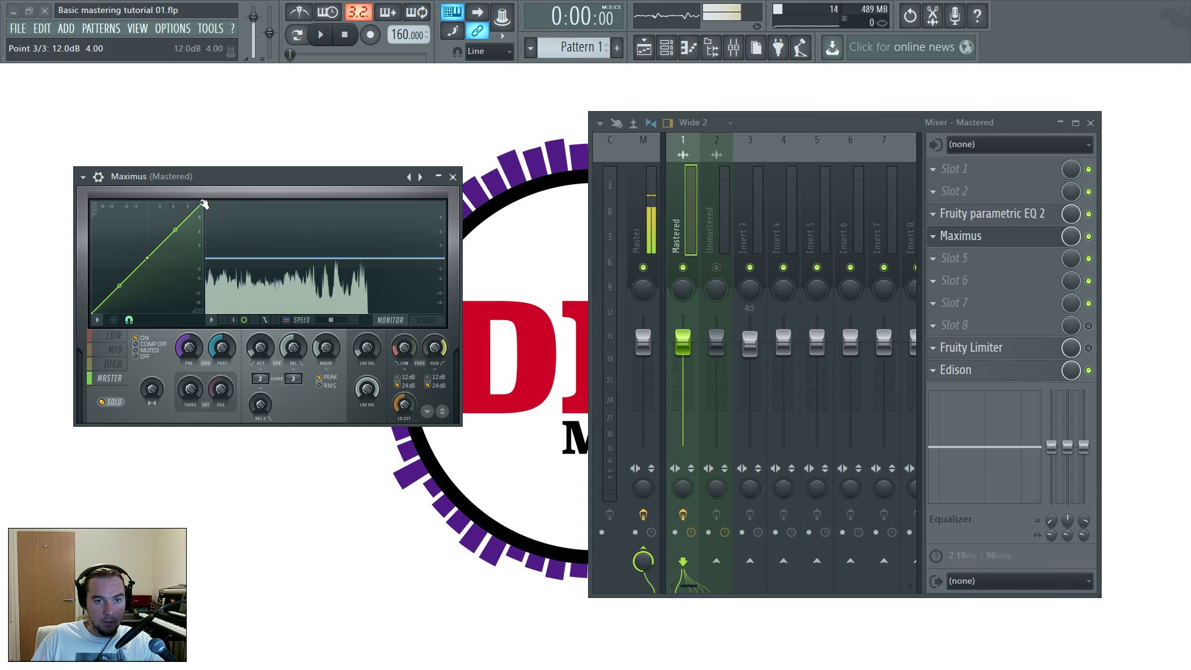
left_click_drag(205, 200, 149, 265)
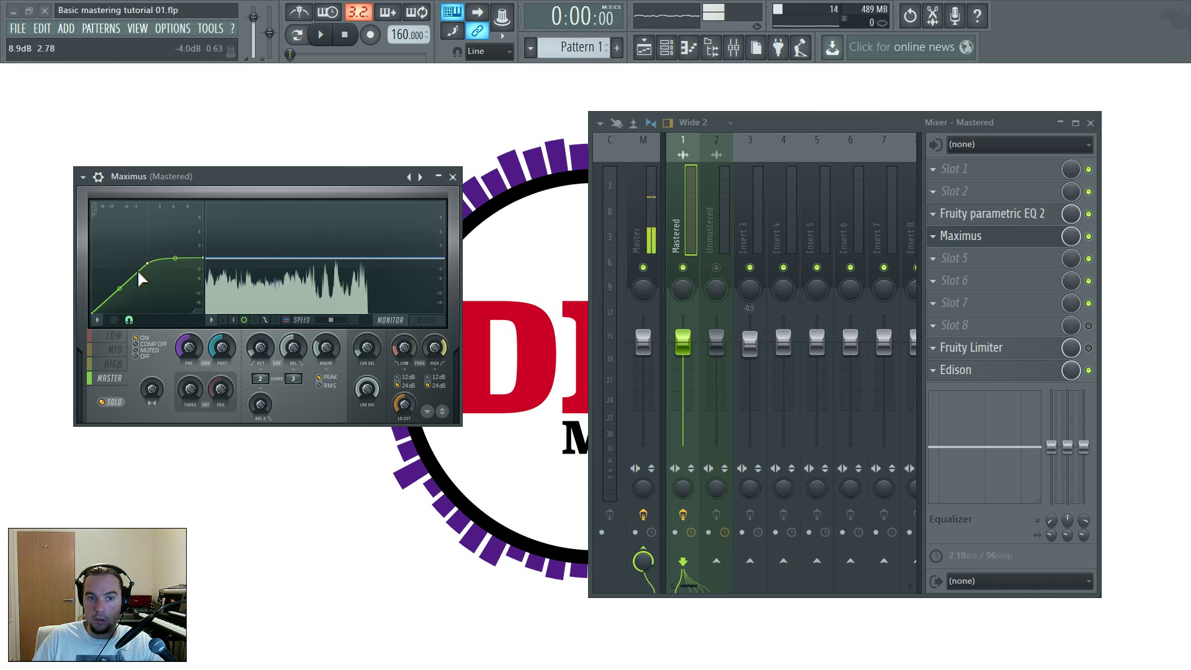
key("space")
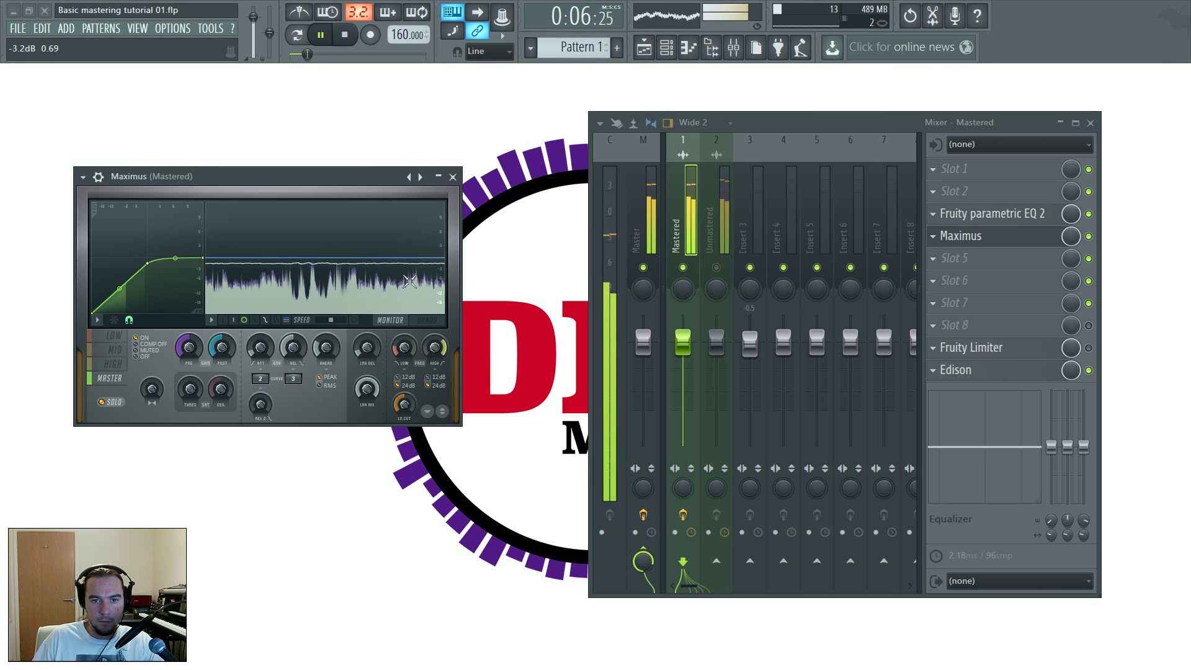
key("space")
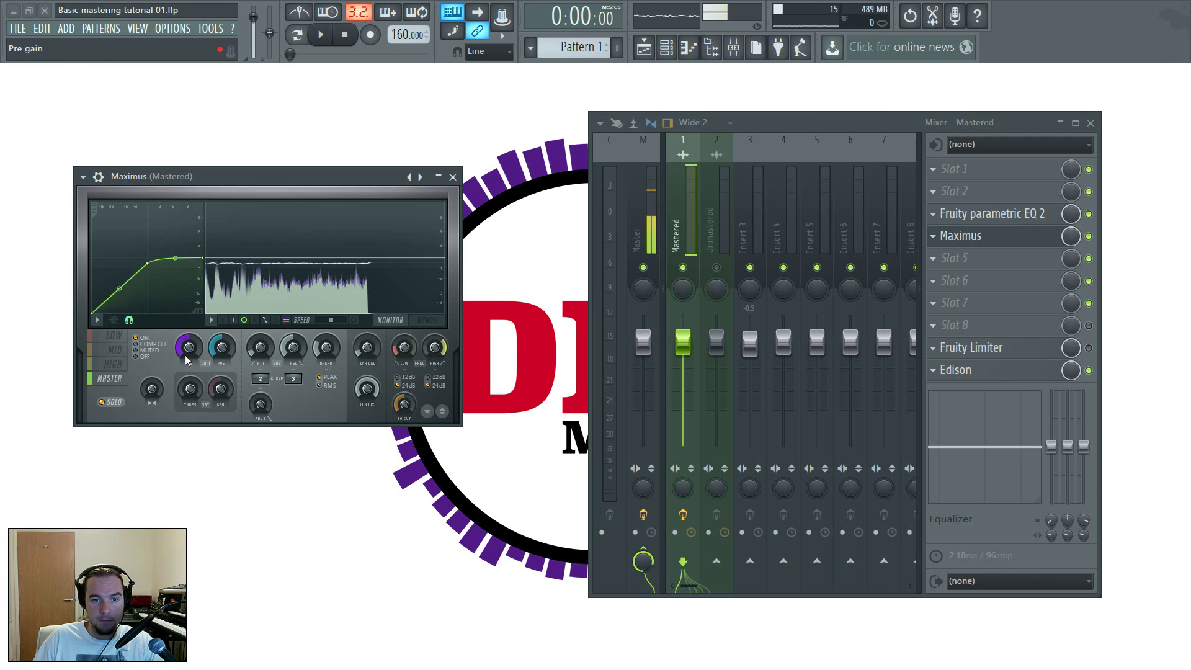
Raise the master band's pre gain while the song plays and adjust the monitor scrolling speed.
key("space")
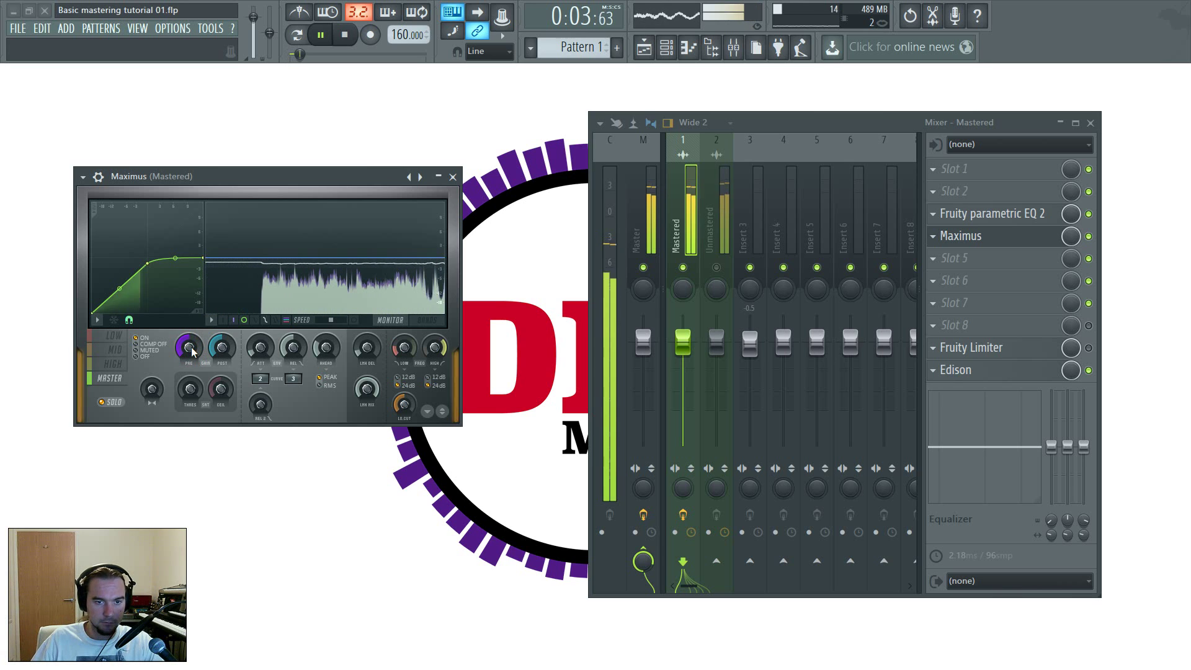
left_click_drag(191, 348, 192, 312)
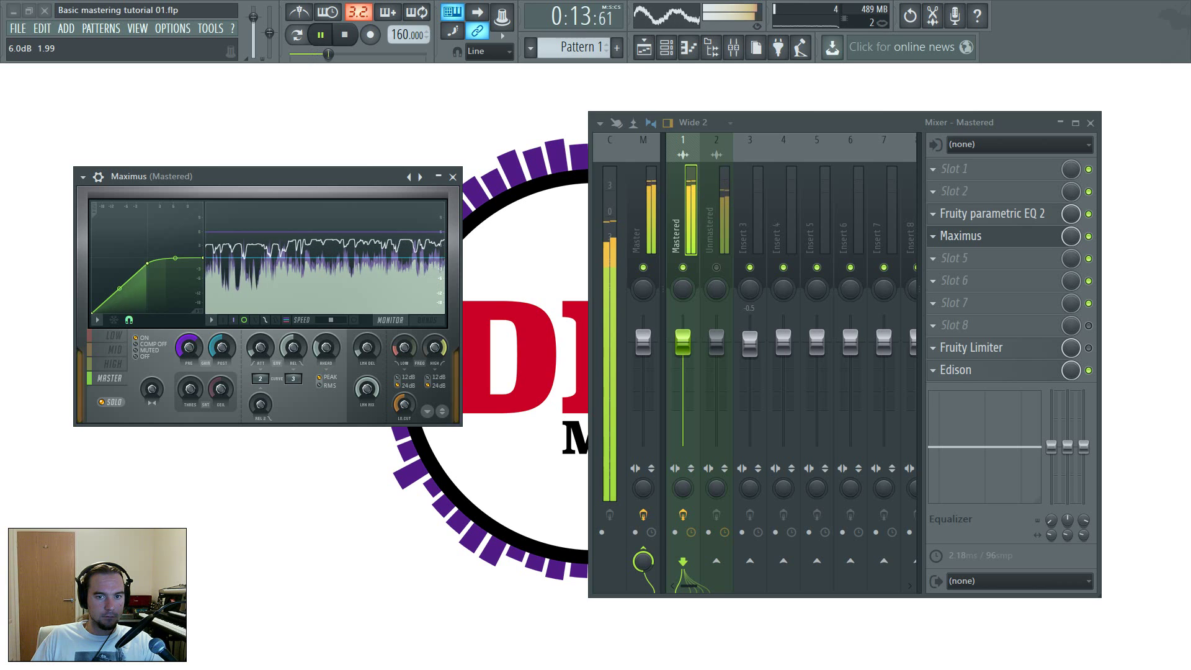
left_click_drag(191, 313, 192, 301)
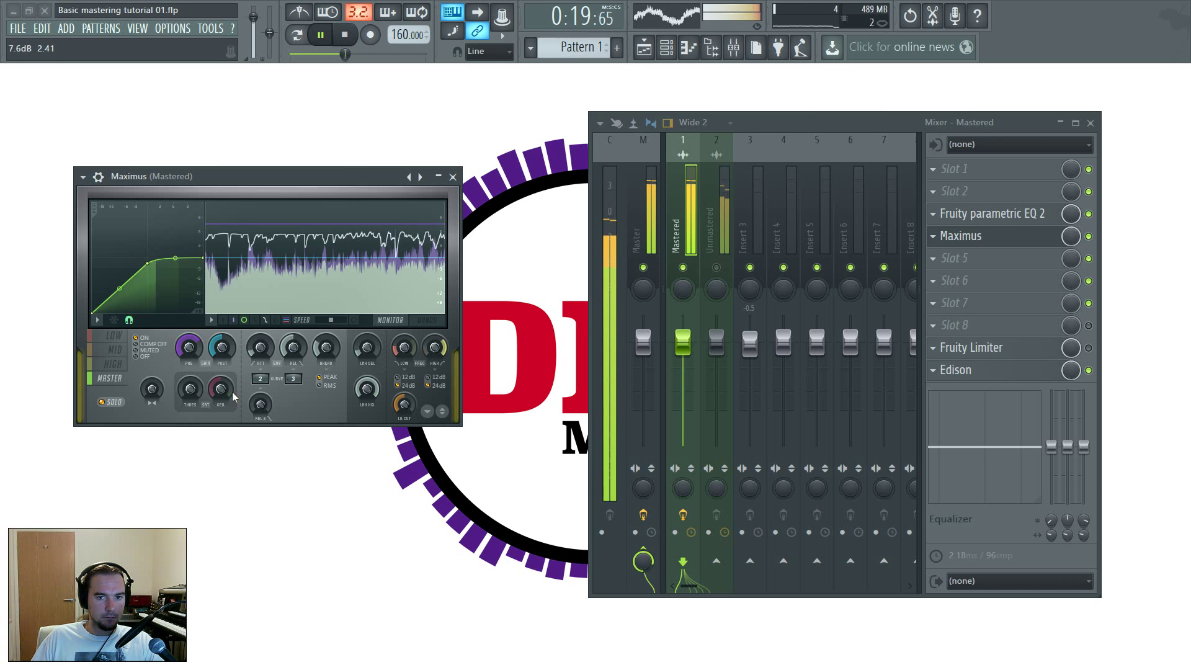
left_click_drag(331, 320, 327, 320)
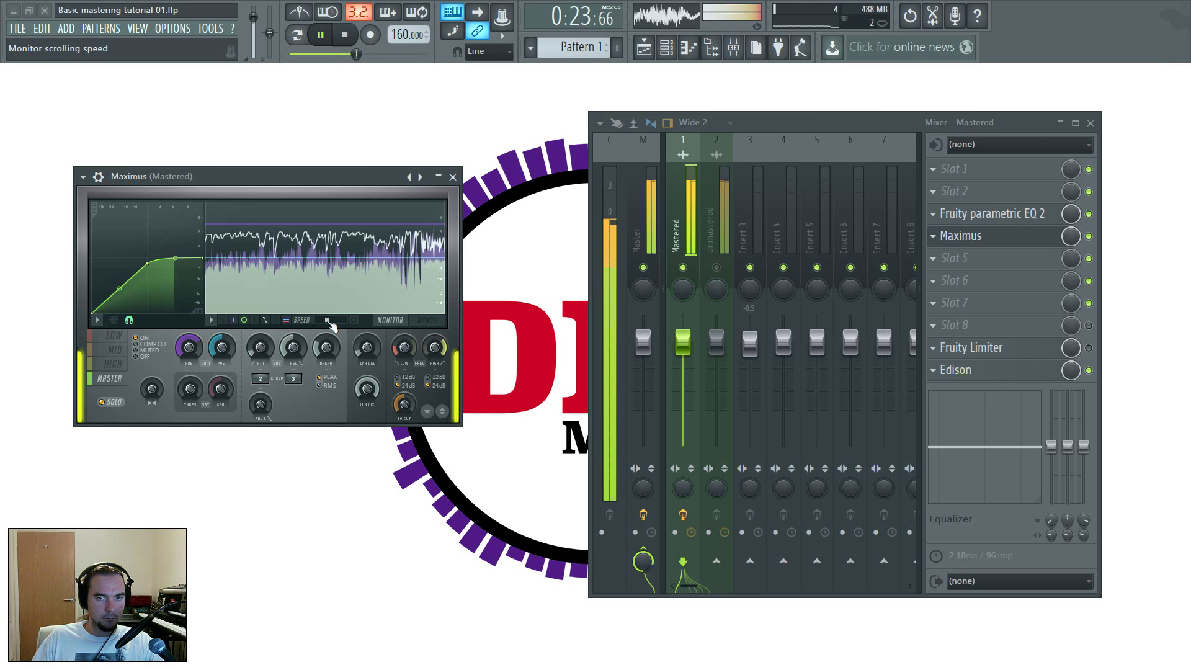
Stop playback and lower the mid band's knee point on the Maximus curve to about -4.7 dB.
key("space")
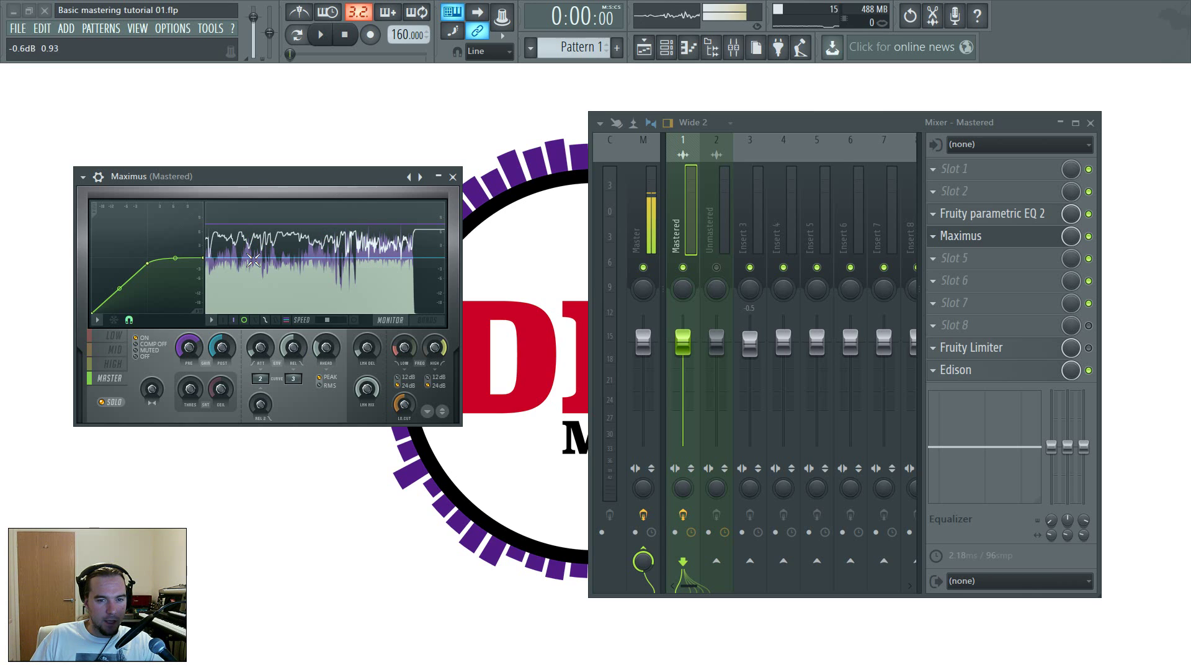
left_click(110, 352)
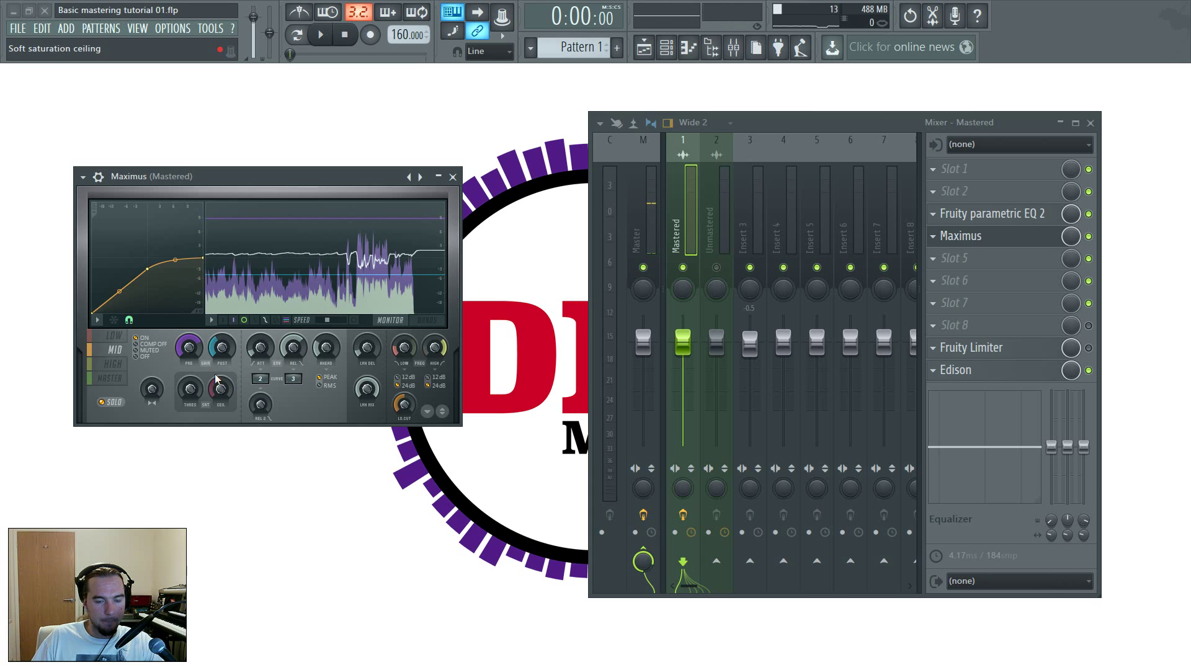
left_click(149, 270)
left_click_drag(150, 269, 147, 275)
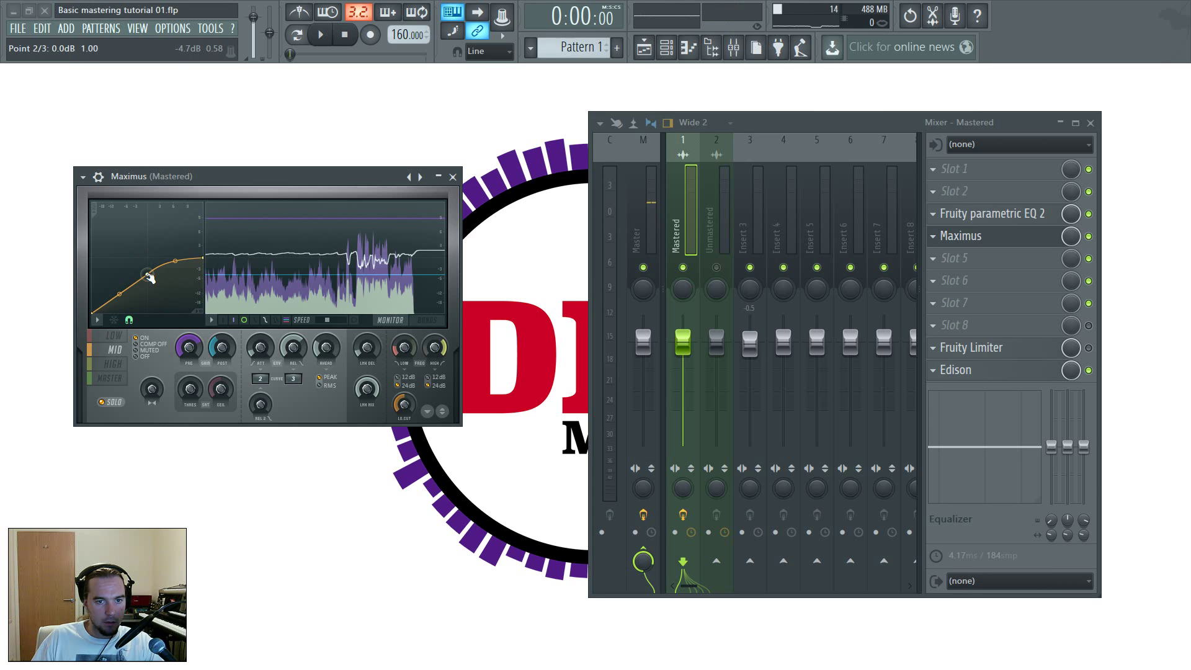
Play the song through the adjusted mid band, watch the master band's response, and stop playback.
key("space")
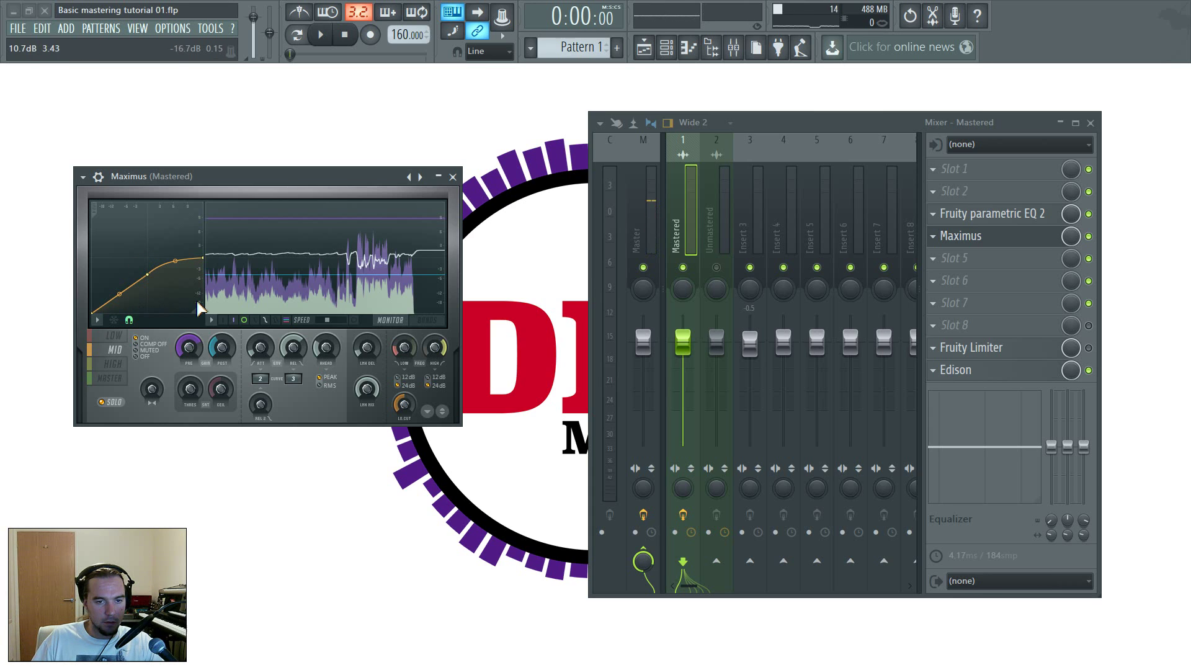
left_click(114, 379)
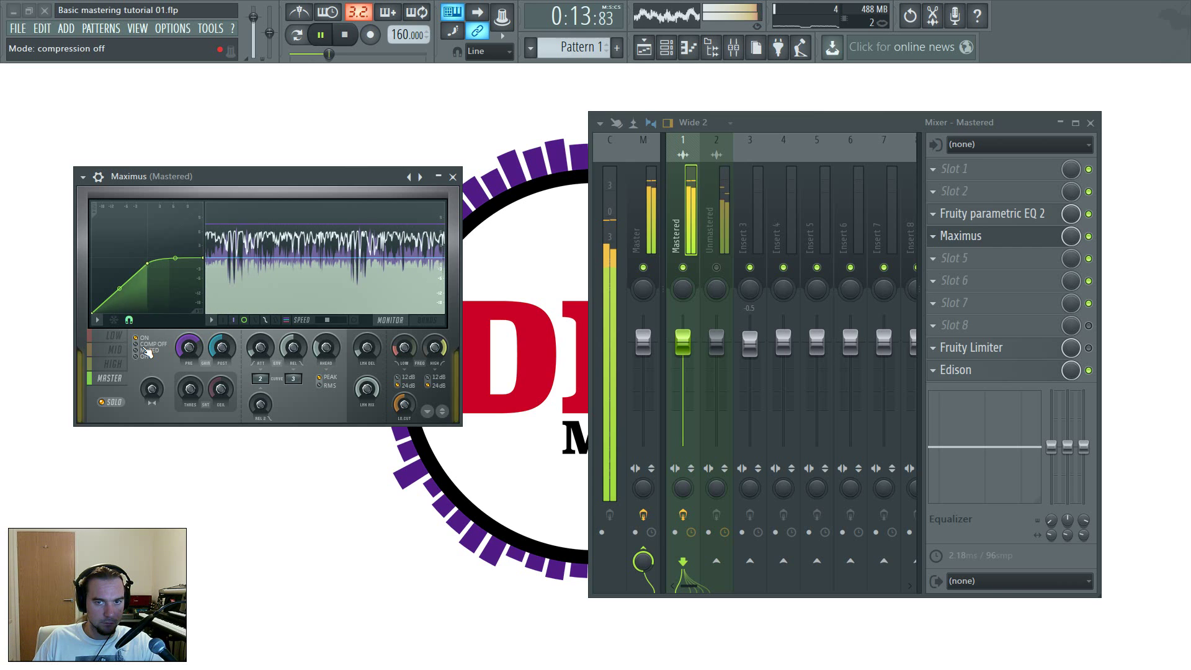
key("space")
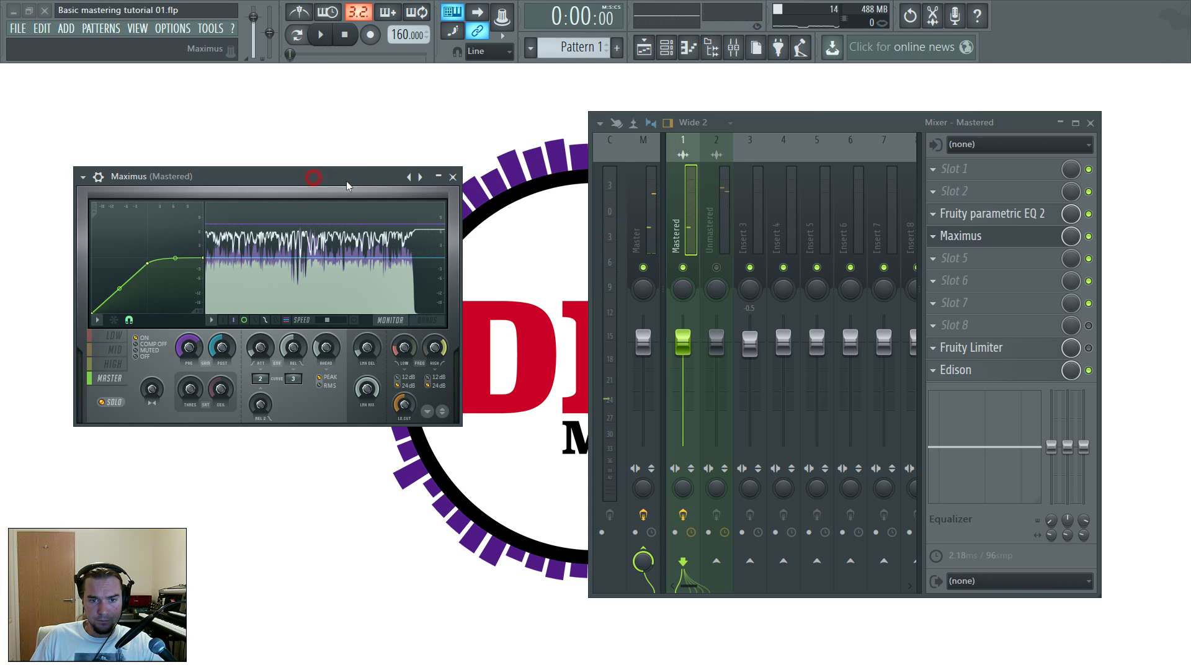
Reposition the Maximus window and compare the compression curves and monitor displays of the low, mid and master bands.
left_click_drag(314, 179, 360, 122)
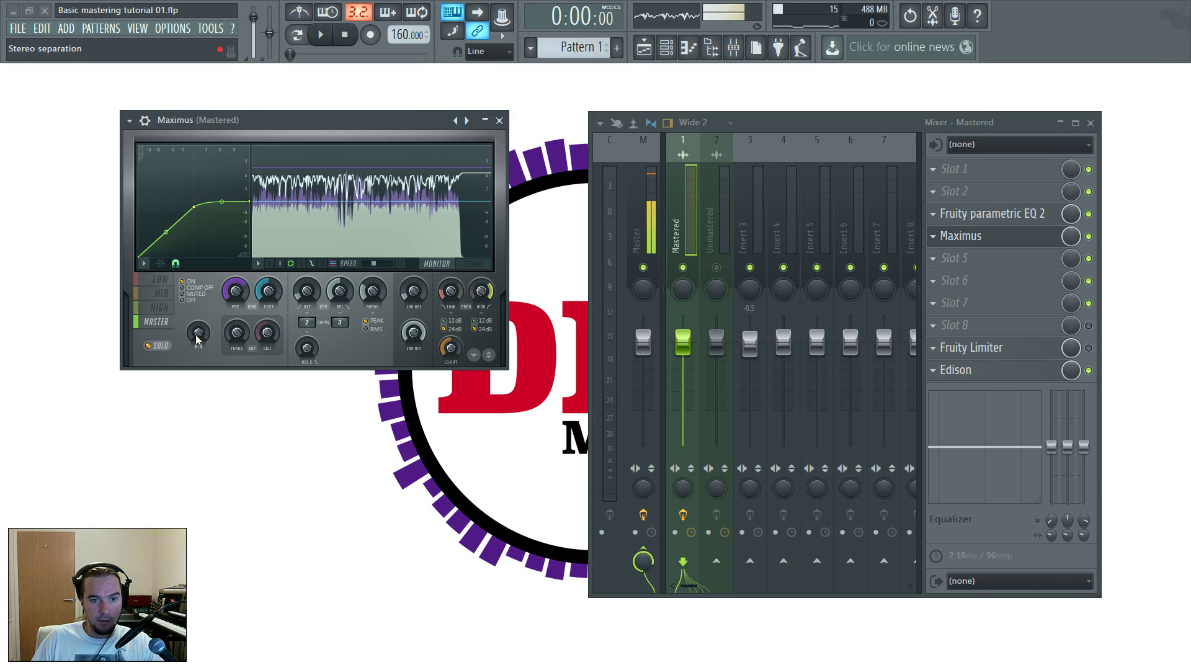
left_click(160, 280)
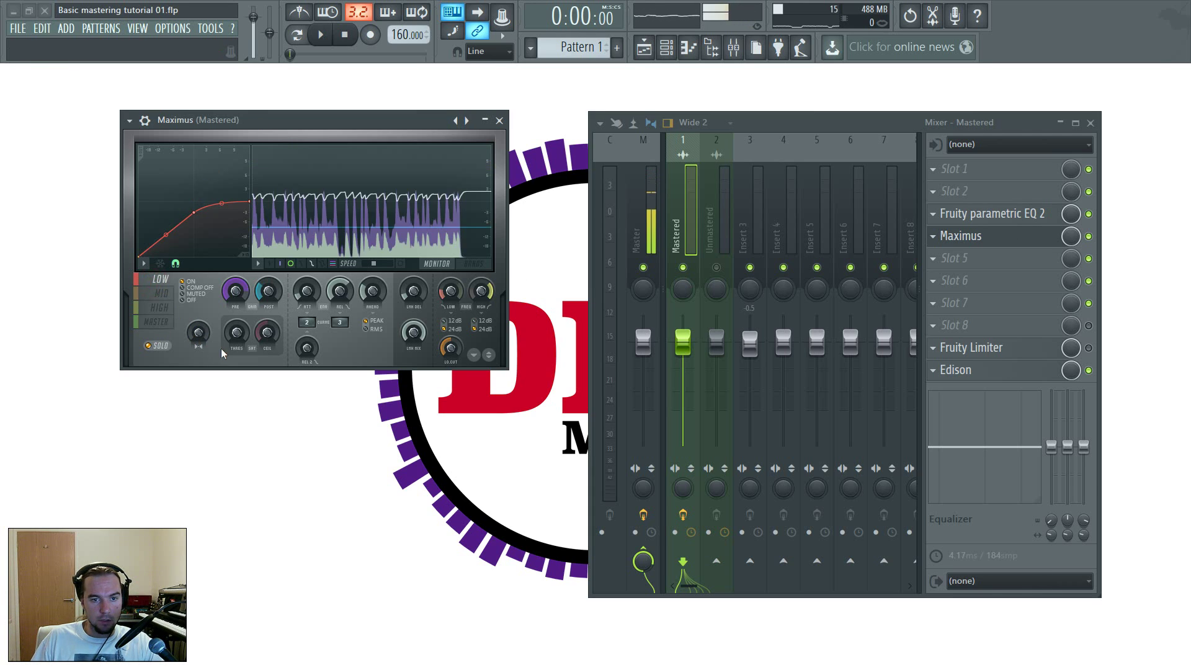
left_click(162, 292)
left_click(163, 290)
left_click(163, 290)
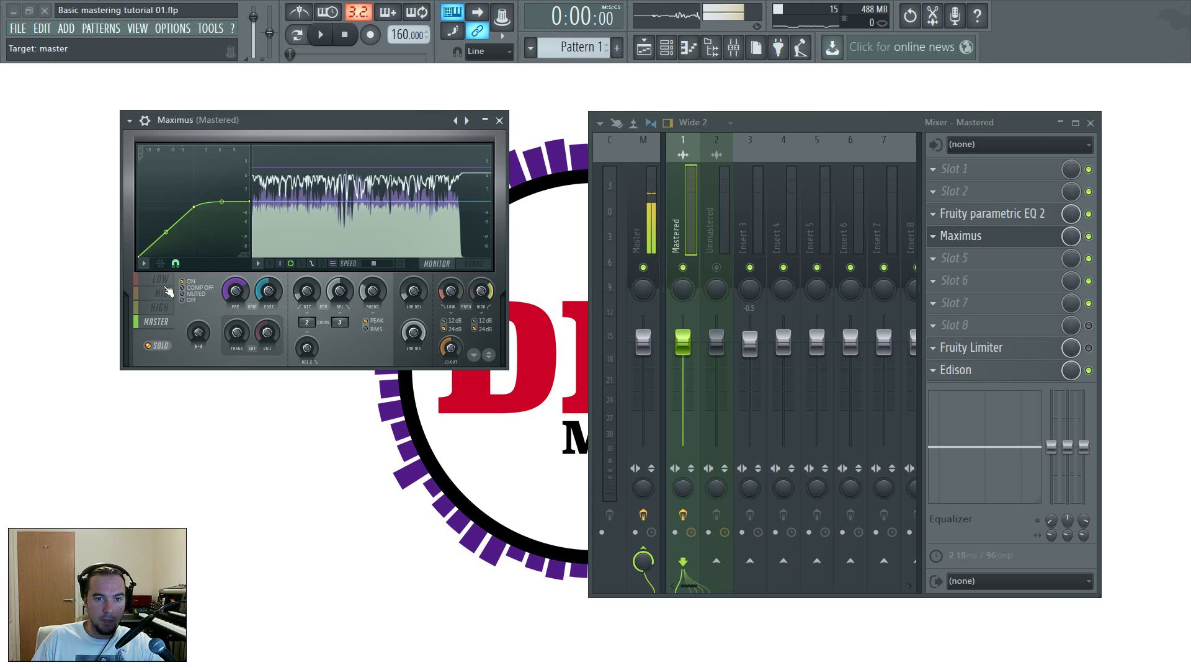
left_click(164, 290)
left_click(168, 296)
left_click(166, 319)
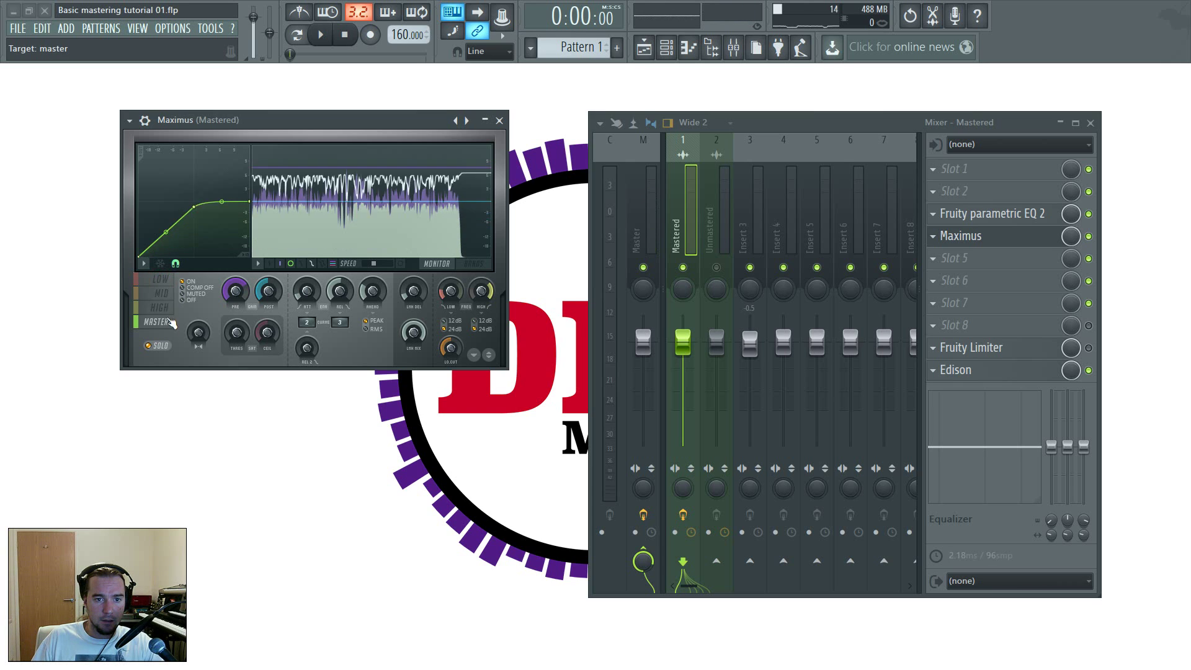
left_click(167, 296)
left_click(165, 281)
left_click(170, 298)
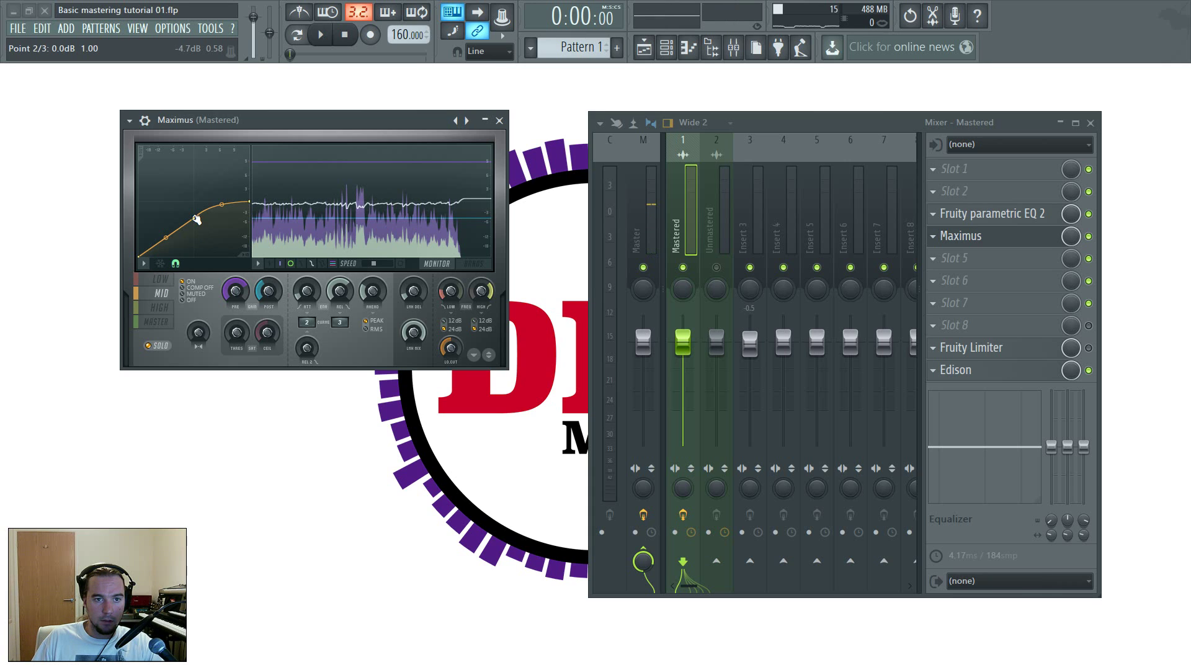
Set the low band's stereo separation to 100% merged and the high band's to 18% separated.
left_click(159, 280)
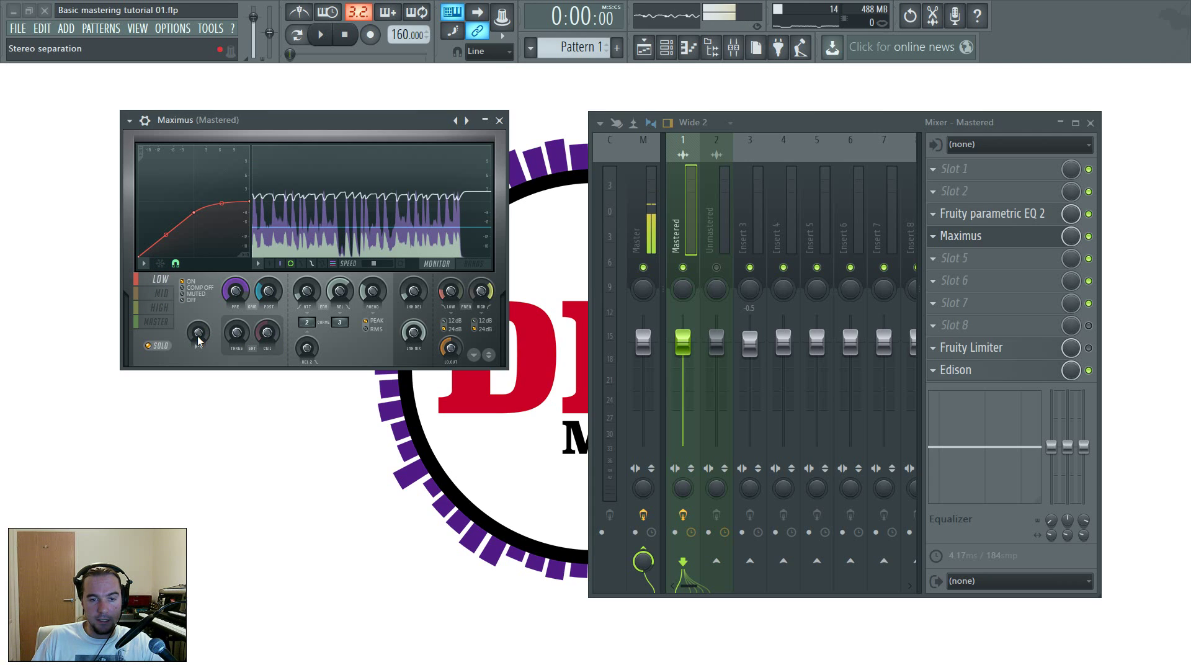
left_click_drag(198, 341, 193, 340)
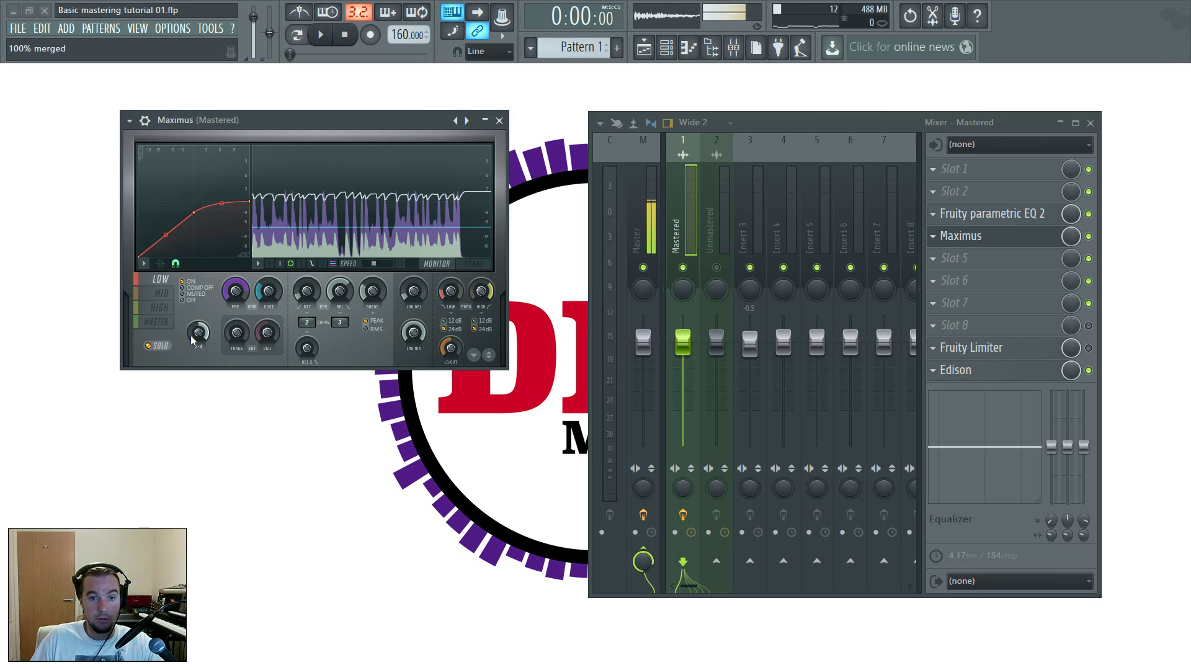
left_click(160, 307)
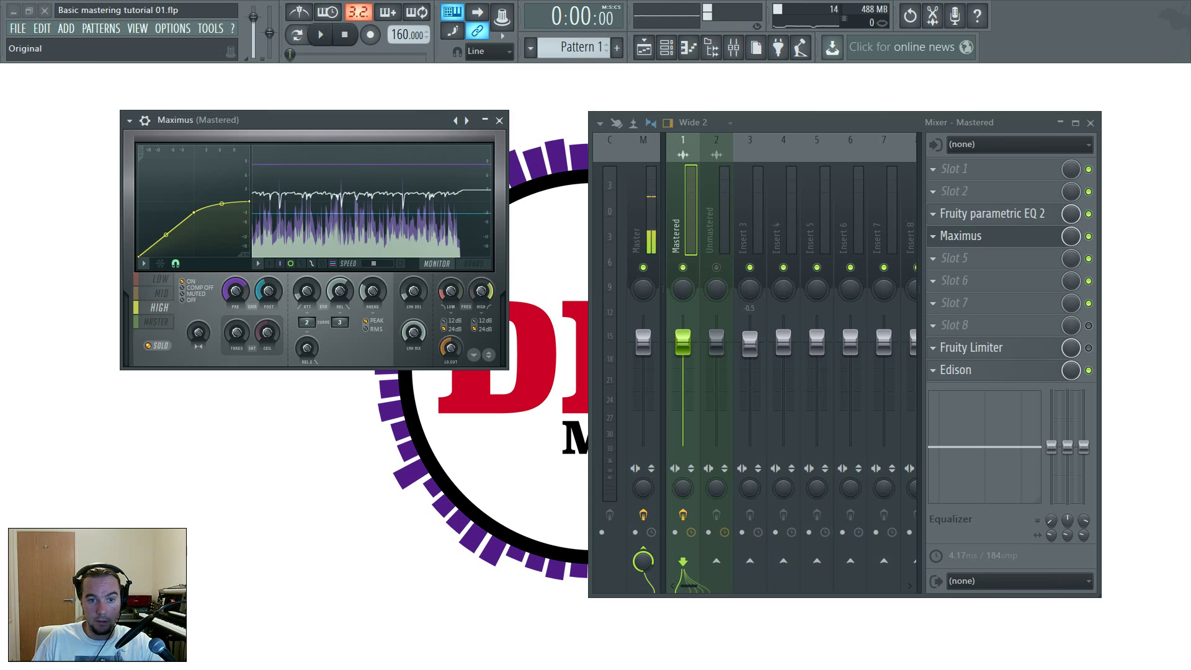
left_click_drag(199, 333, 199, 328)
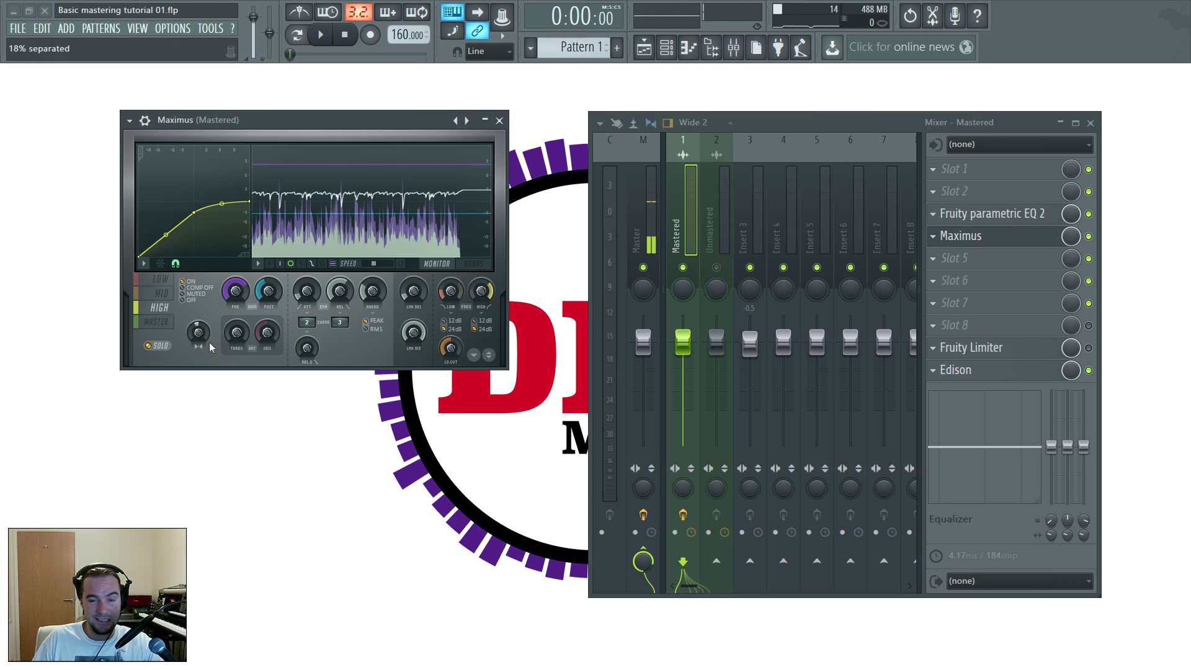
Review the finished Maximus settings of the low, mid, high and master bands one after another.
left_click(156, 321)
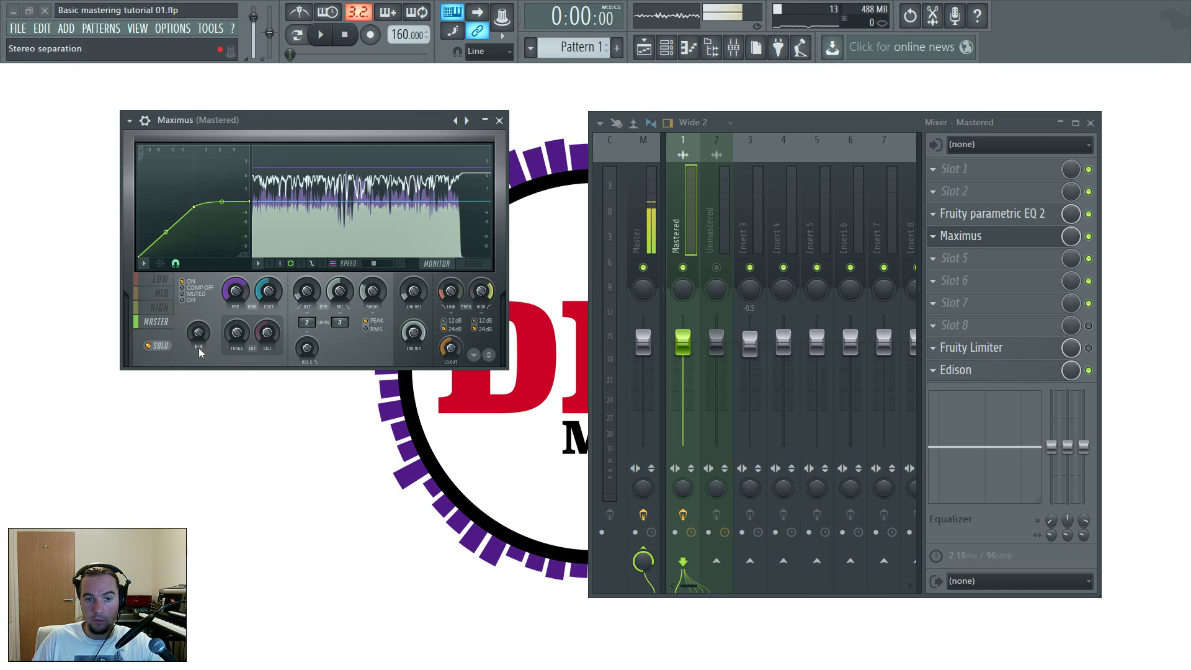
left_click(160, 280)
left_click(161, 295)
left_click(162, 309)
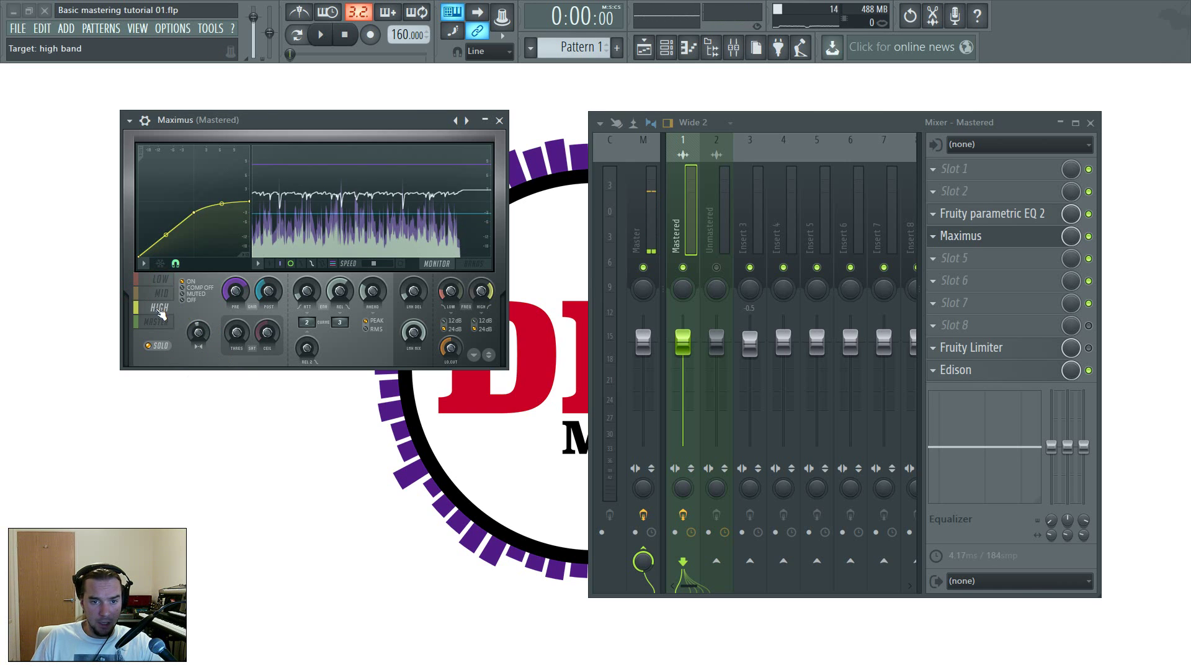
left_click(163, 322)
left_click(161, 294)
left_click(162, 281)
left_click(157, 321)
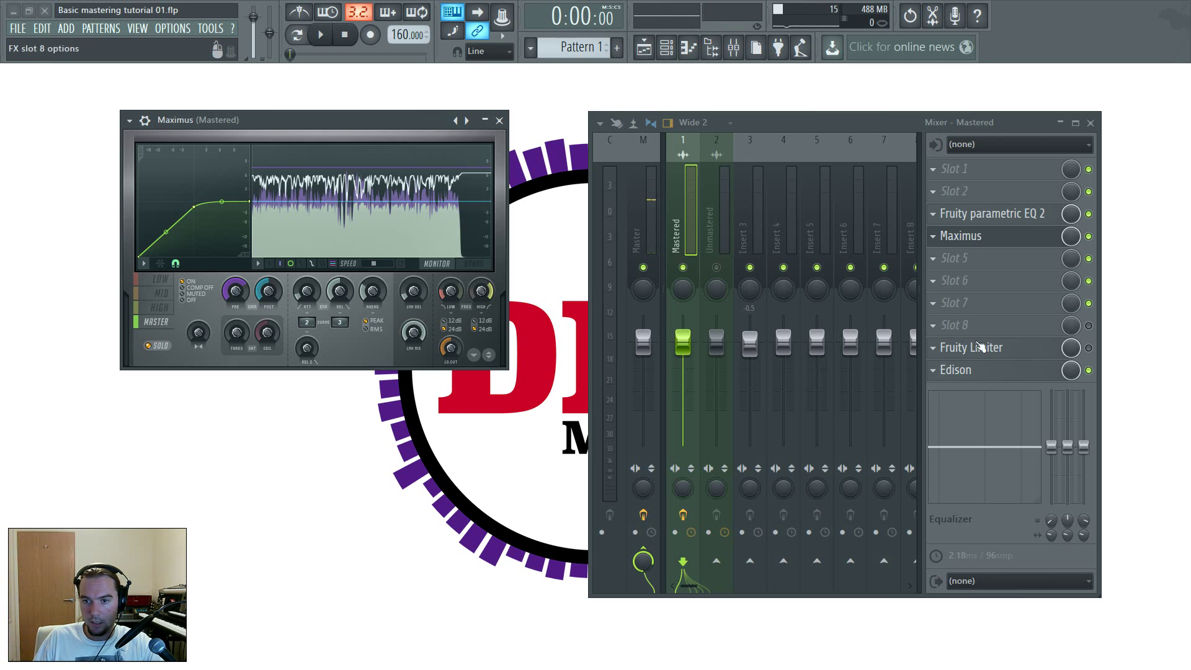
Open Edison on the Mastered track, clear its old recording with a new empty sample, and move its window into full view.
left_click(1032, 371)
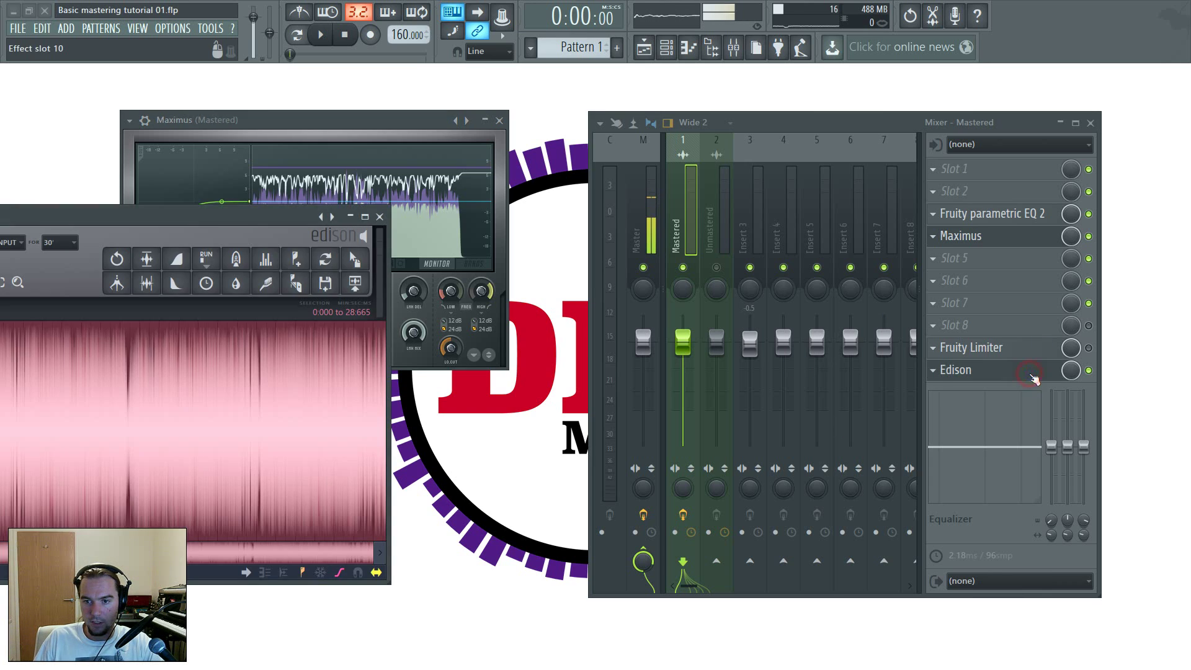
right_click(263, 406)
mouse_move(277, 412)
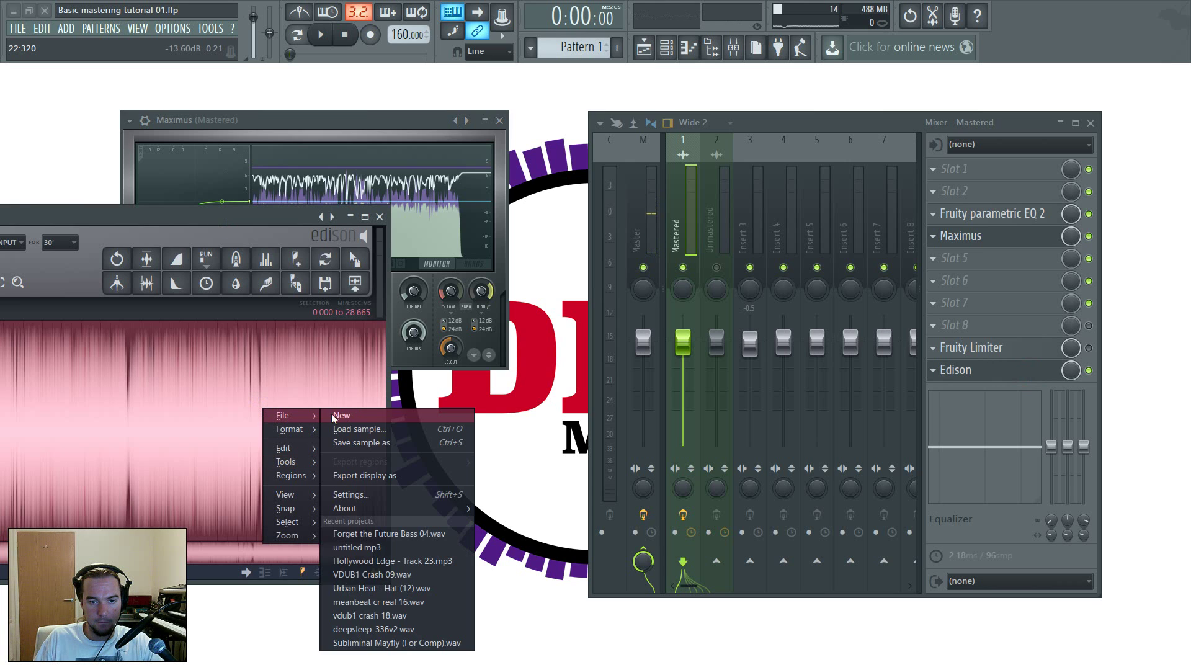
left_click(331, 414)
left_click_drag(219, 215, 831, 155)
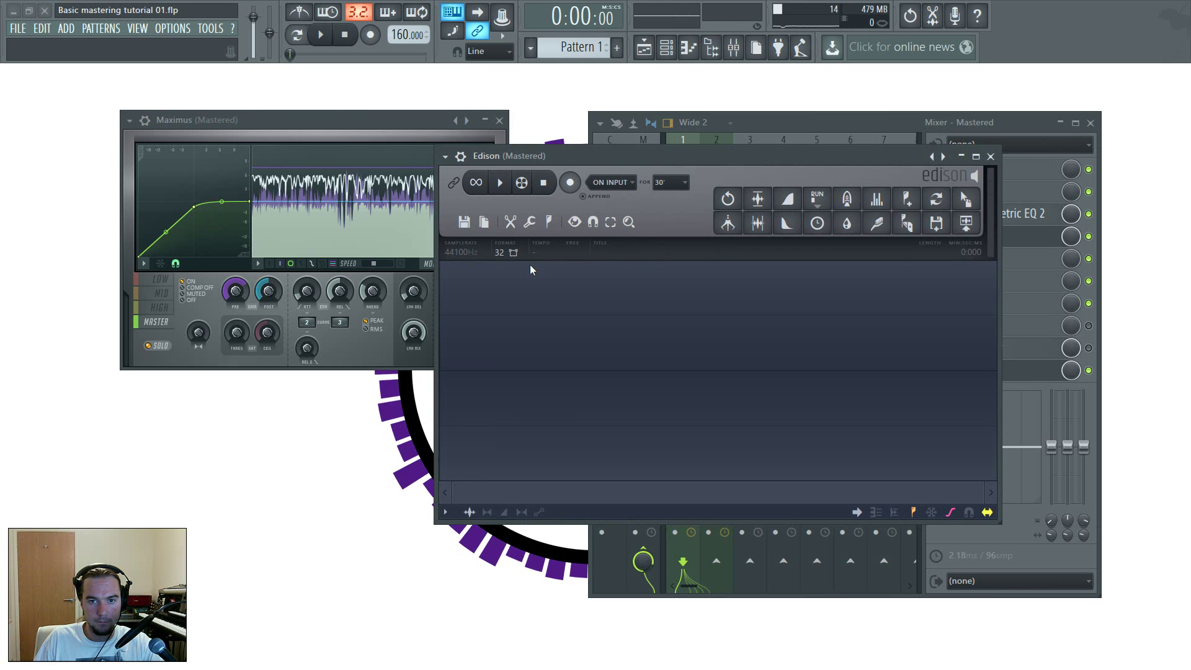
Record the playing song into Edison, and stop both the recording and the song playback.
left_click(569, 182)
left_click(320, 35)
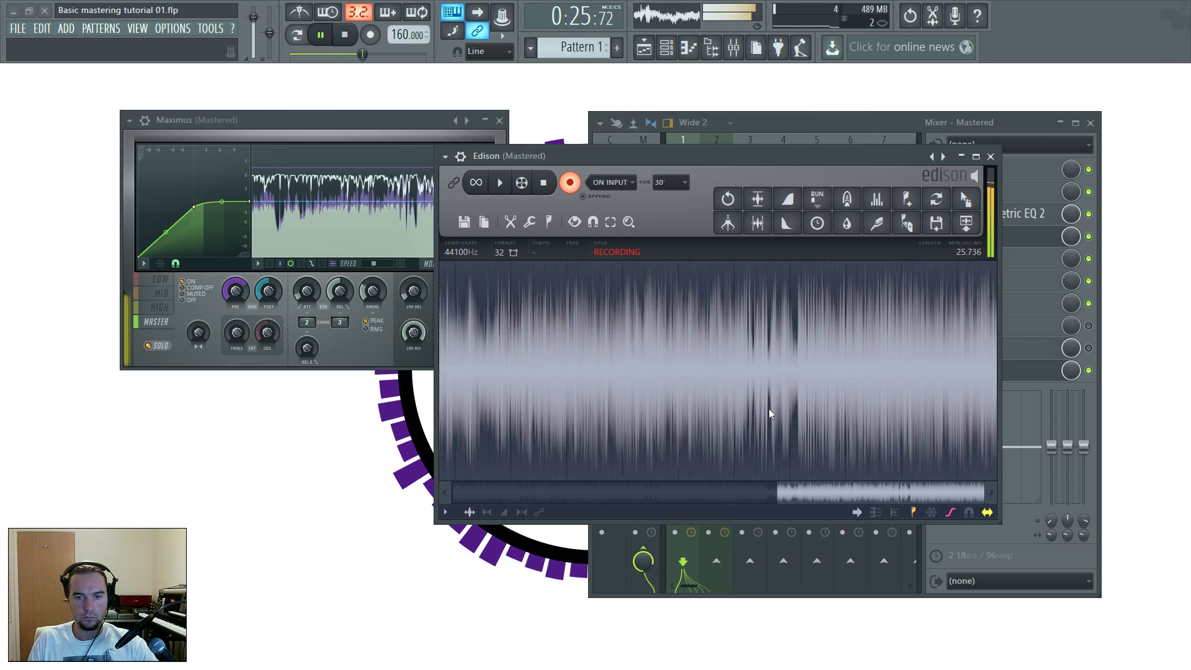
left_click(546, 183)
left_click(346, 37)
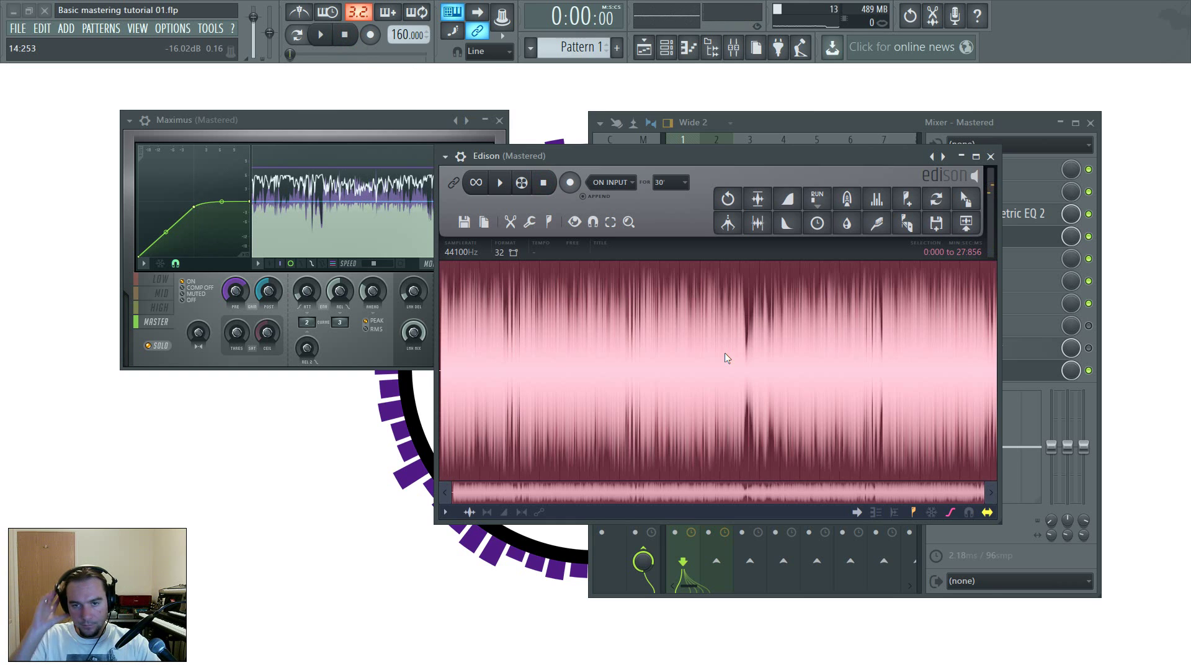
Open the Playlist beside Edison and place the mastered recording on Track 1 at bar 36.
left_click(645, 50)
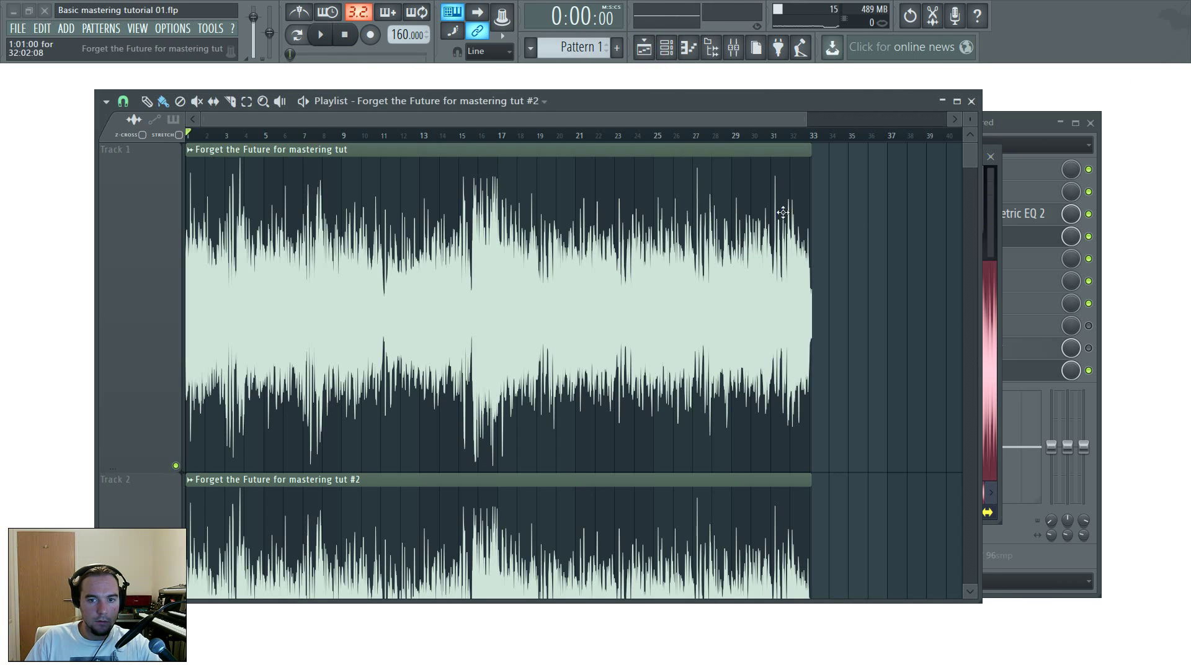
left_click(988, 322)
left_click_drag(854, 167, 1073, 273)
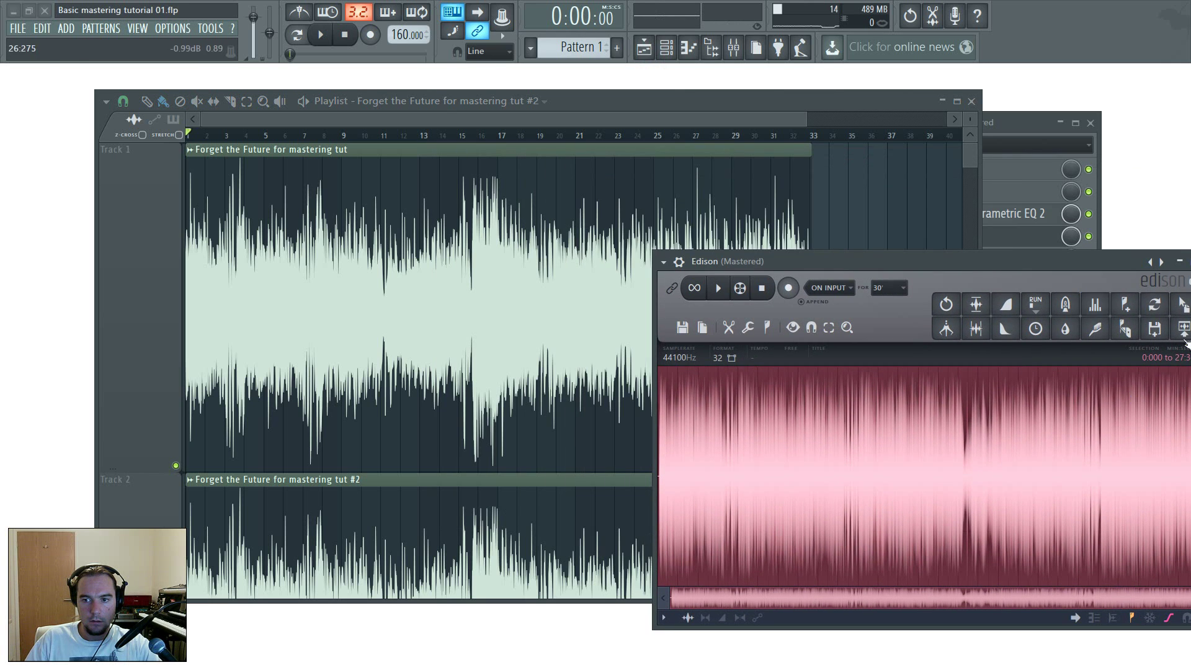
left_click_drag(1183, 332, 868, 260)
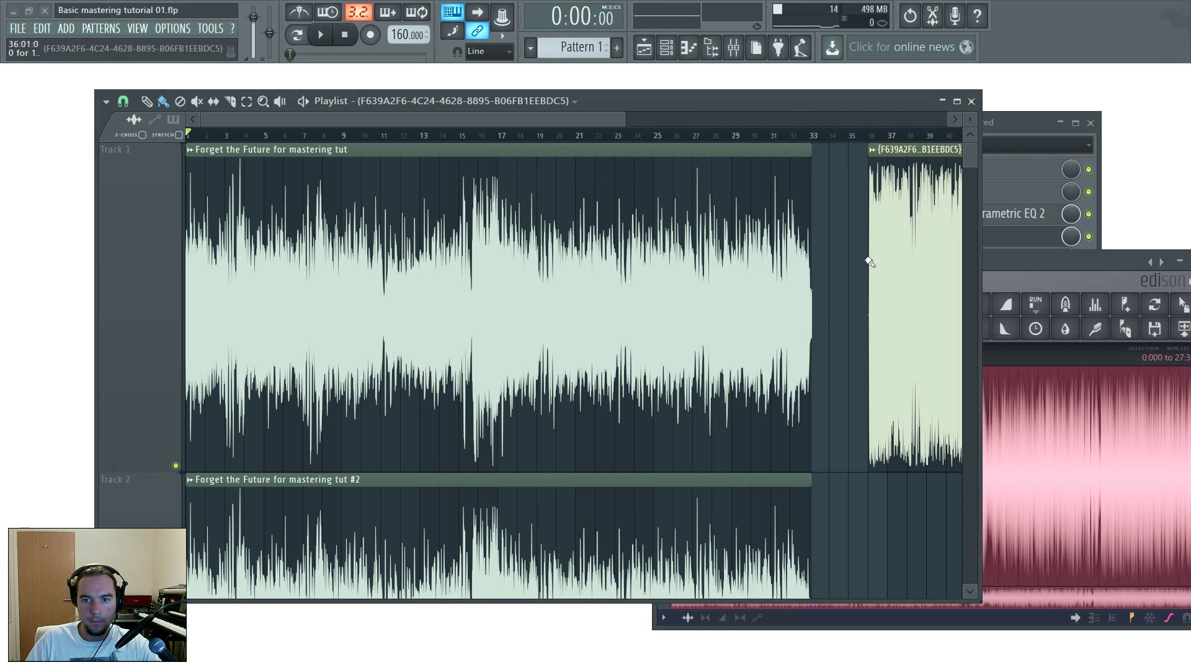
Move the mastered clip on Track 1 to bar 33, directly after the original song clip.
scroll(832, 318, "down", 3)
scroll(596, 339, "up", 4)
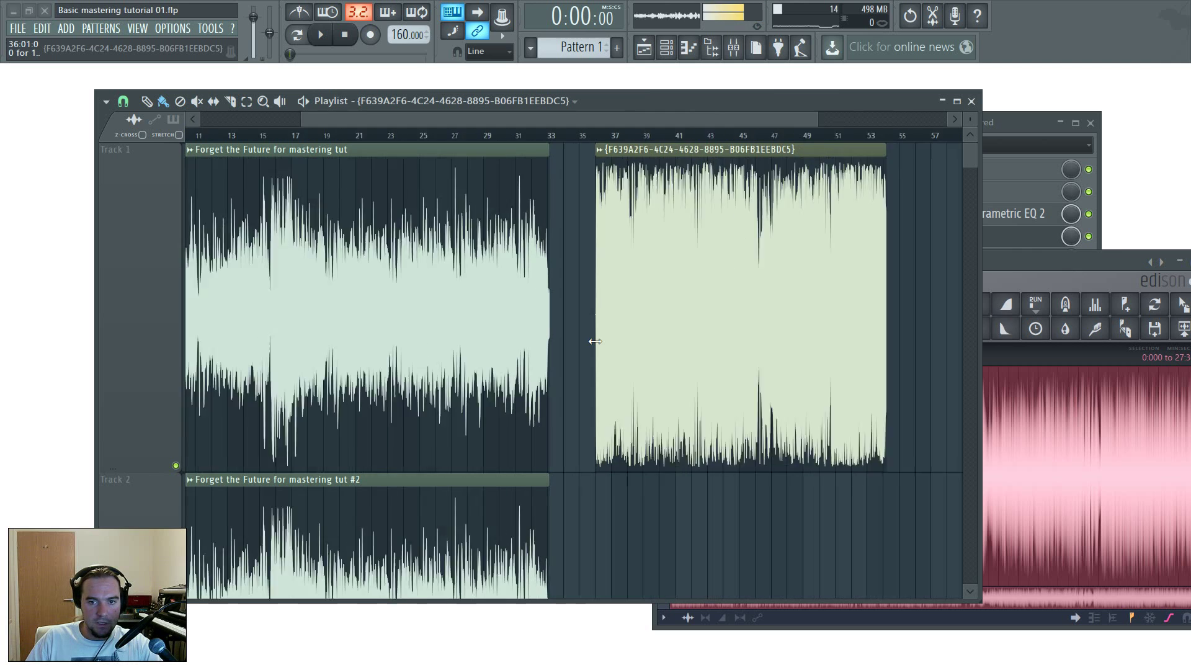
left_click_drag(719, 327, 623, 216)
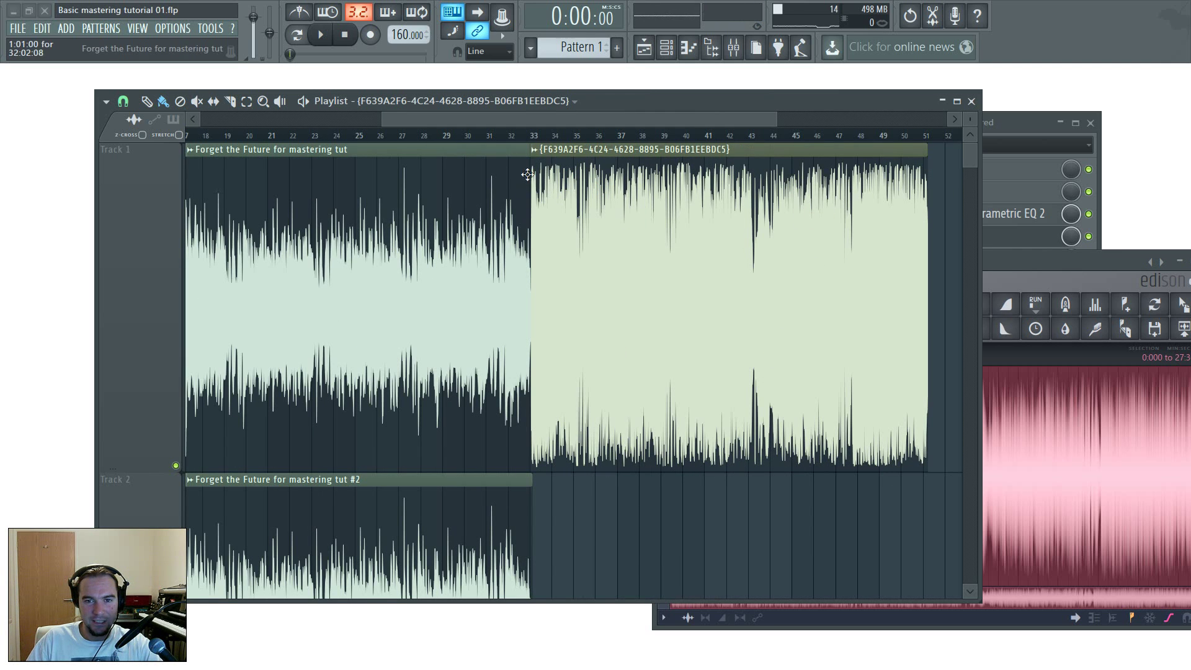
Normalize the mastered clip in its channel settings and close the settings window.
left_click_drag(538, 114, 618, 136)
double_click(488, 313)
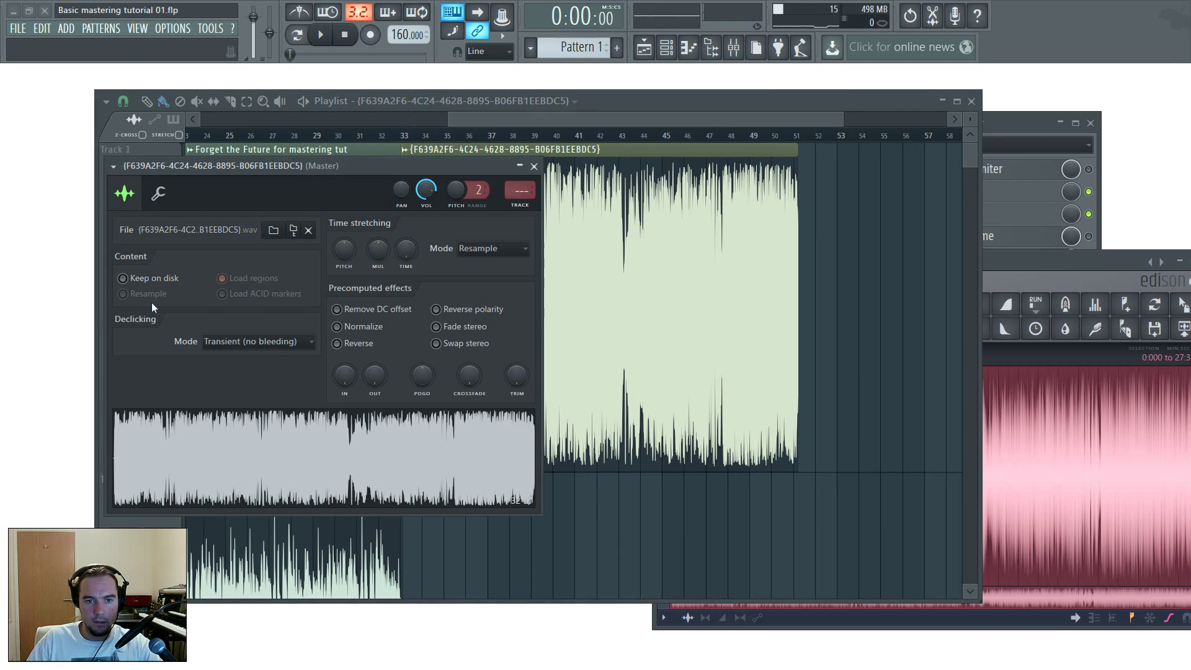
left_click(337, 327)
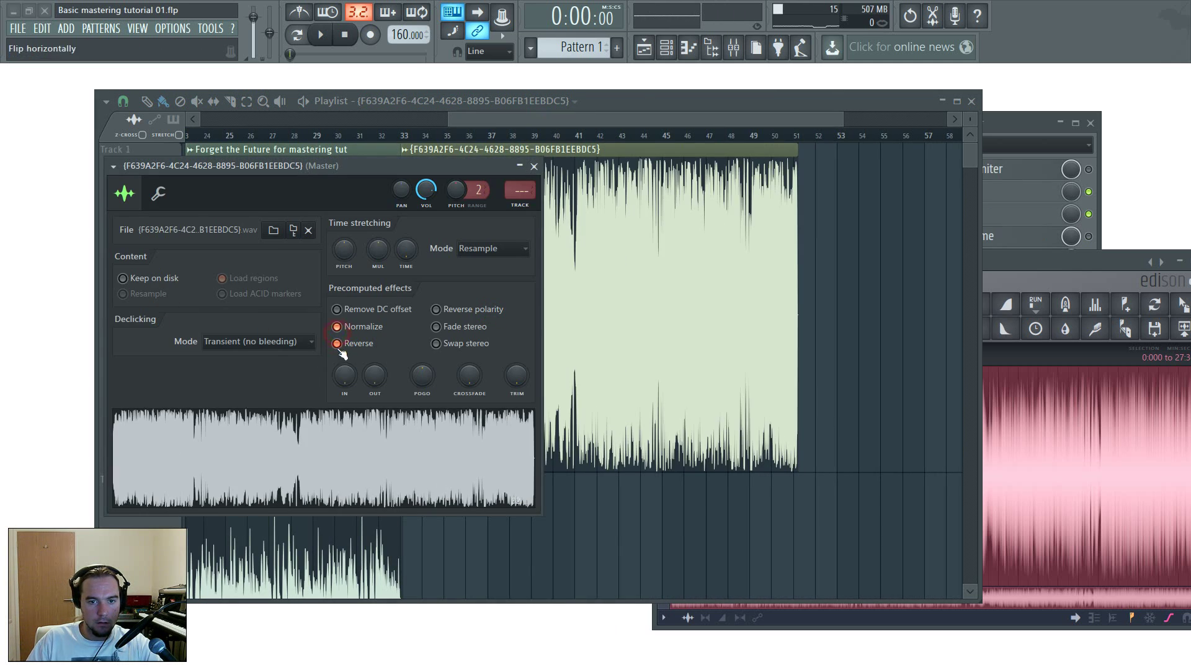
left_click(535, 167)
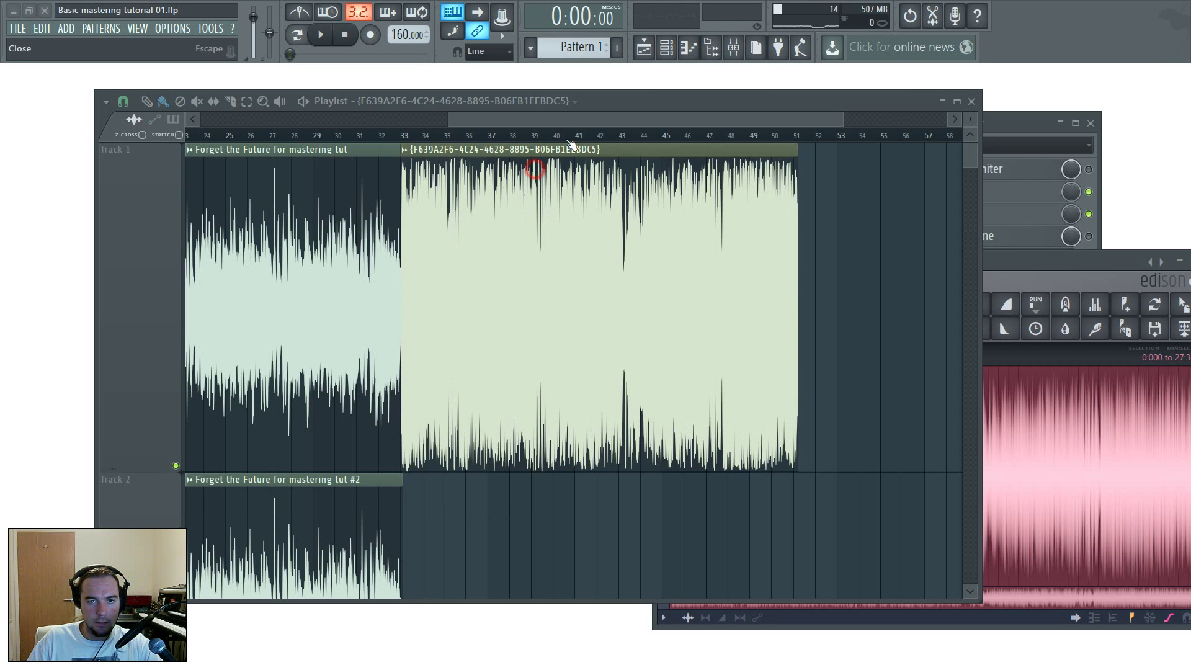
Compare the waveform of the mastered clip with the original clips on Track 1 and Track 2.
left_click_drag(563, 120, 527, 149)
scroll(327, 472, "down", 3)
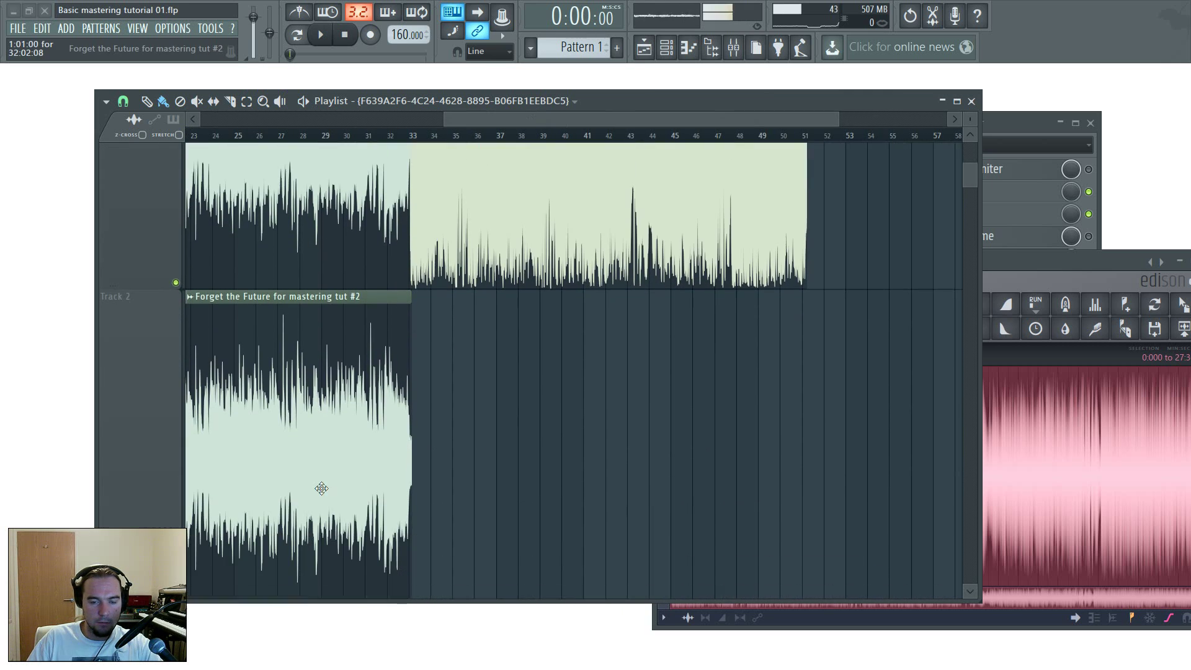
scroll(328, 487, "up", 3)
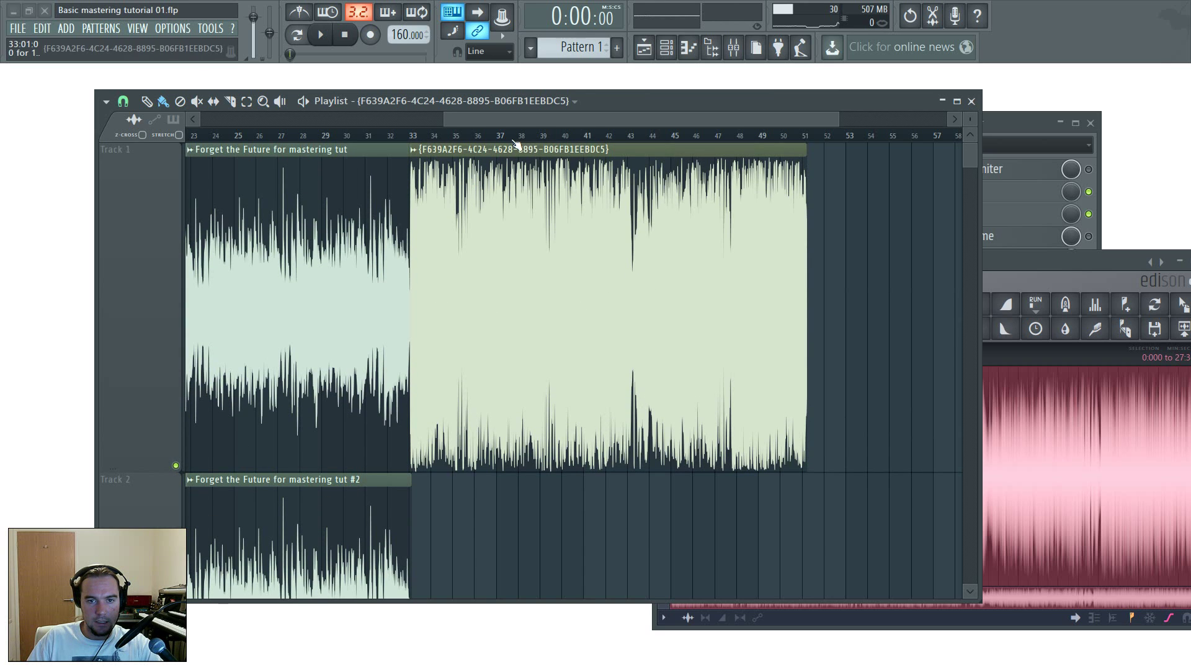
left_click_drag(533, 125, 474, 116)
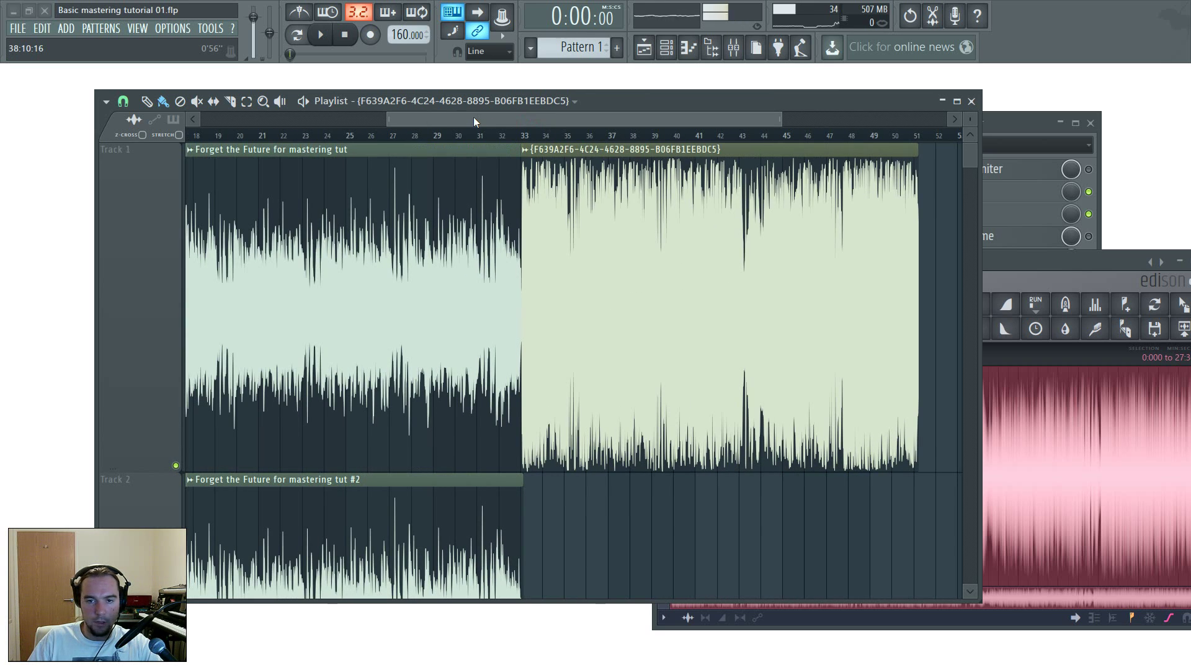
left_click_drag(483, 117, 583, 119)
scroll(555, 309, "up", 3)
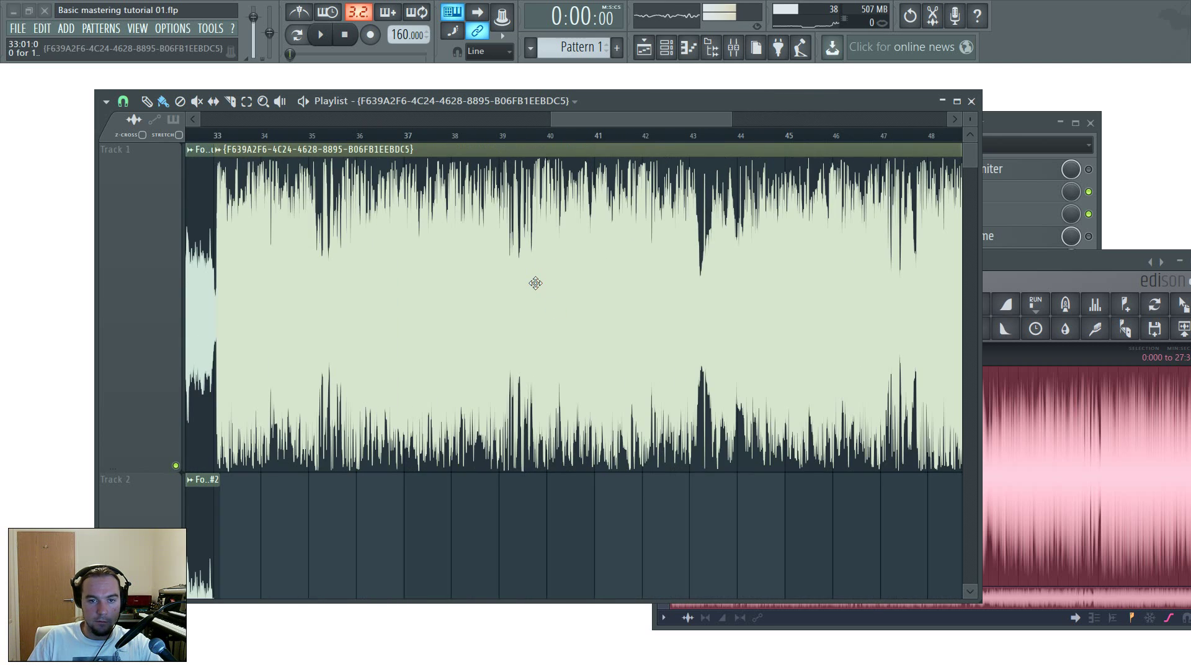
Close Edison and open Maximus from the effect slots of the Mastered mixer track.
scroll(535, 282, "down", 3)
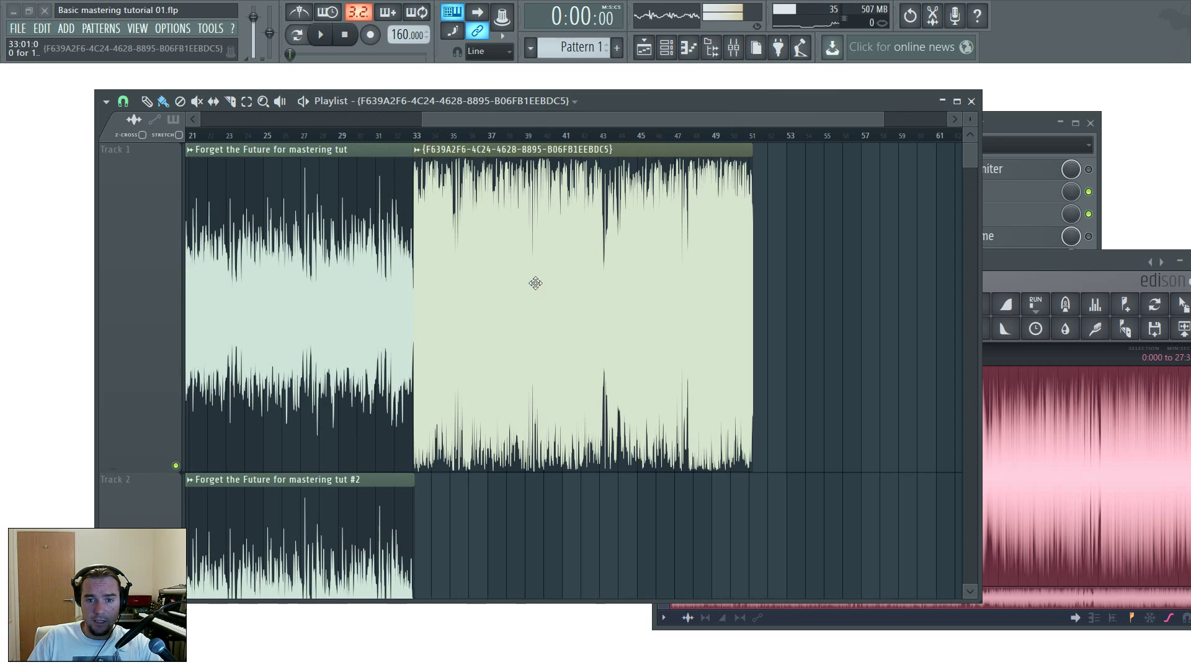
left_click_drag(571, 126, 613, 138)
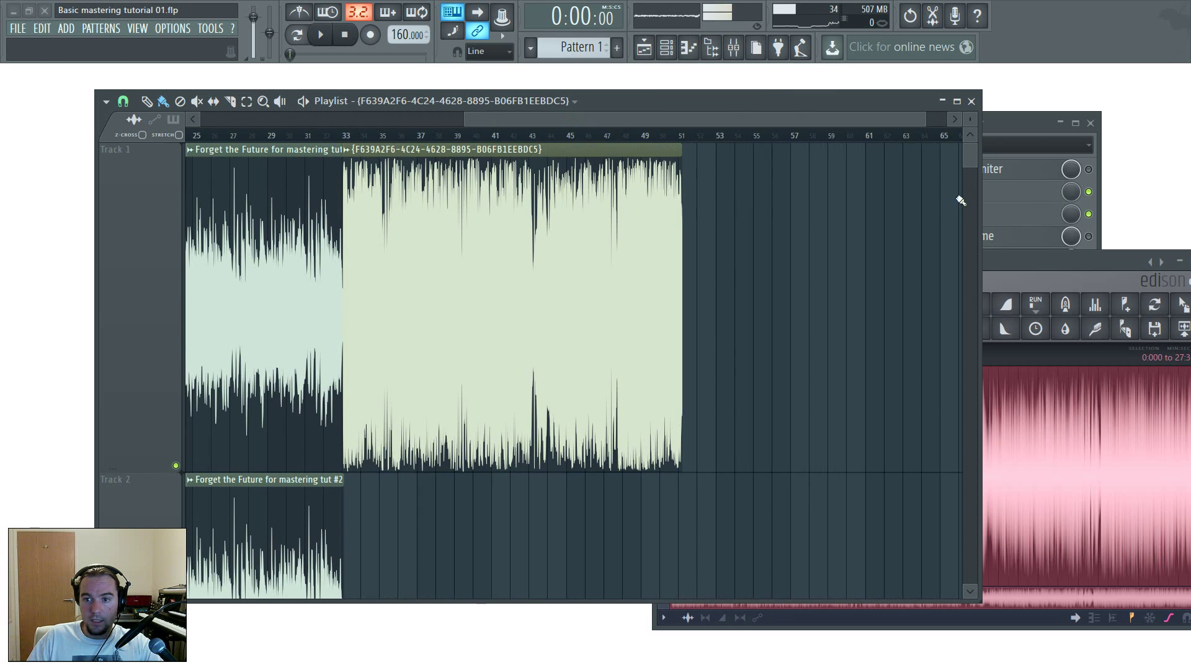
left_click(1033, 264)
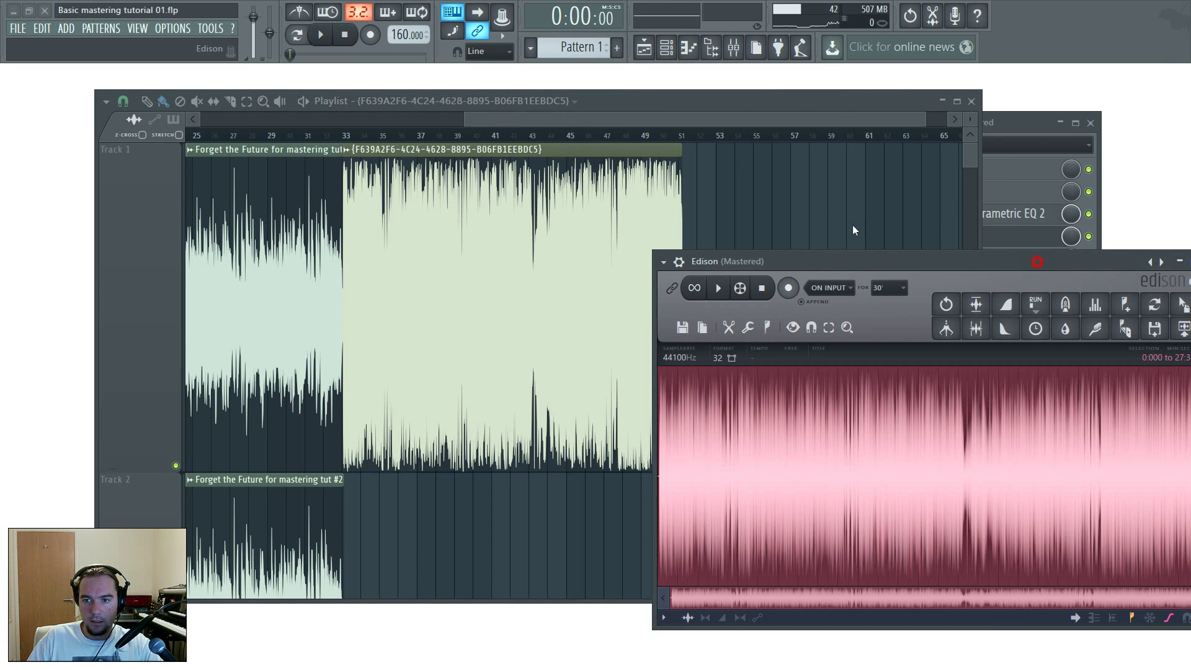
left_click_drag(1058, 267, 804, 215)
left_click(954, 211)
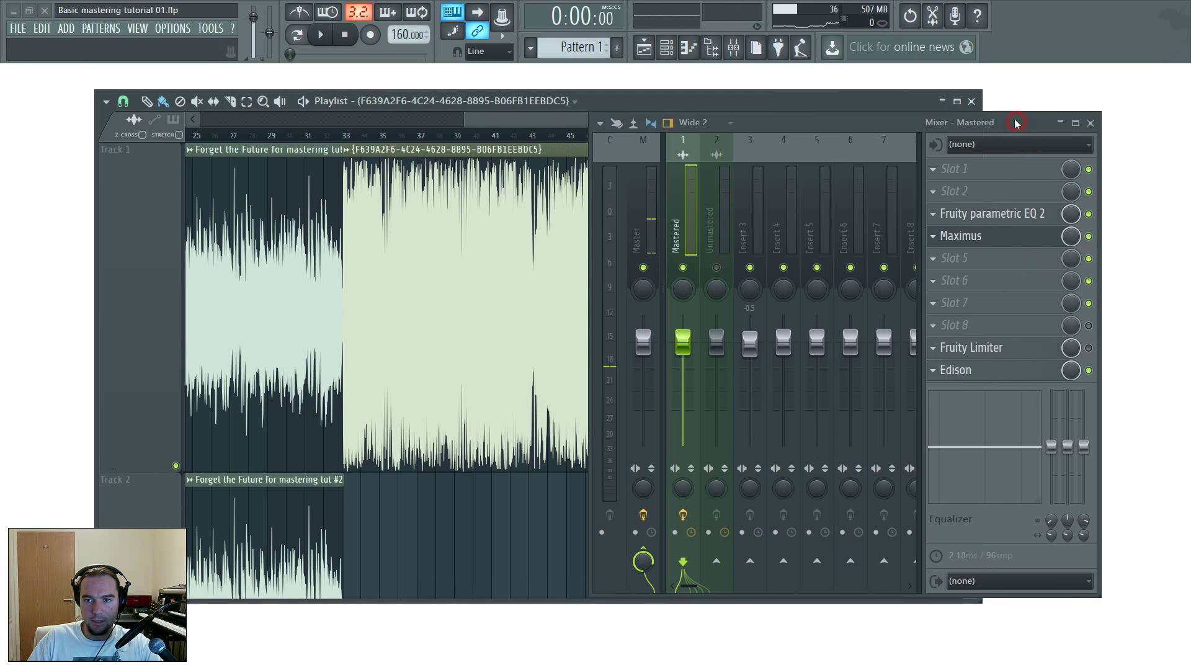
key("F9")
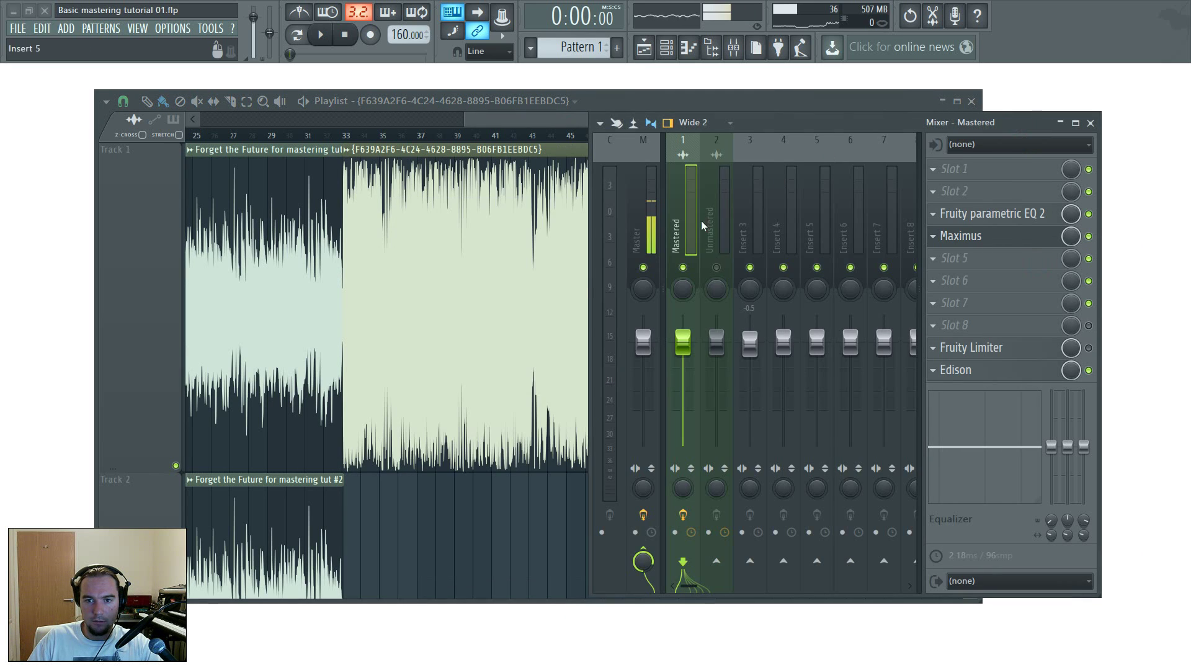
left_click(988, 240)
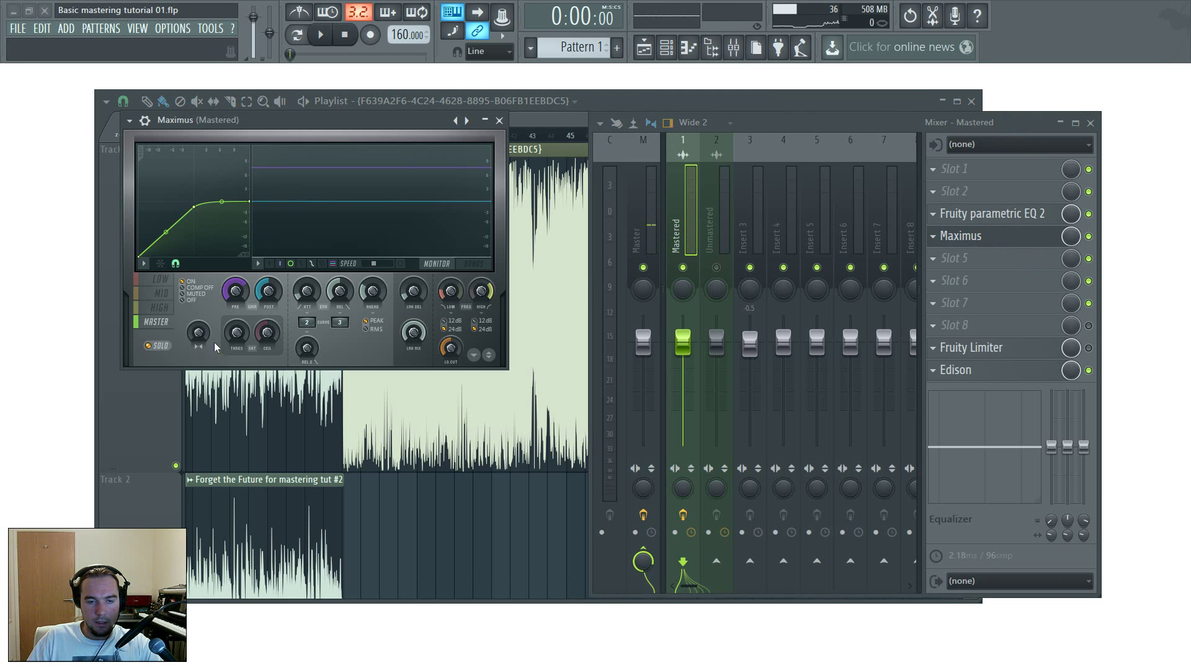
Review the compression curves of the Low, Mid, High and Master bands in Maximus.
left_click(198, 295)
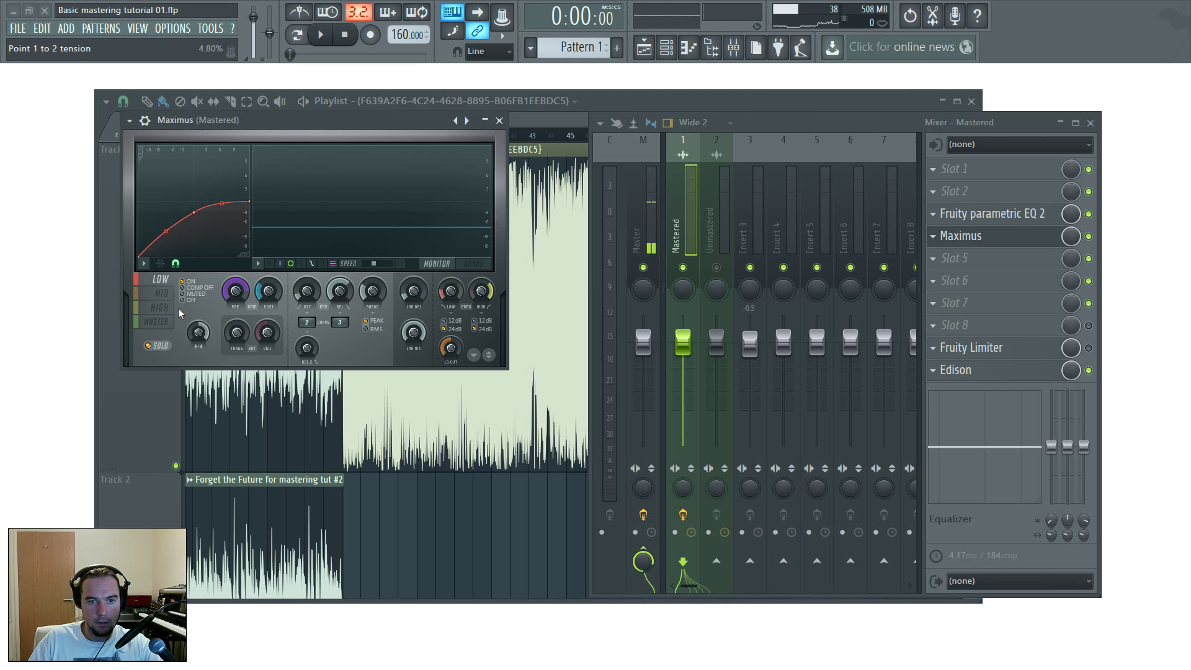
left_click(158, 292)
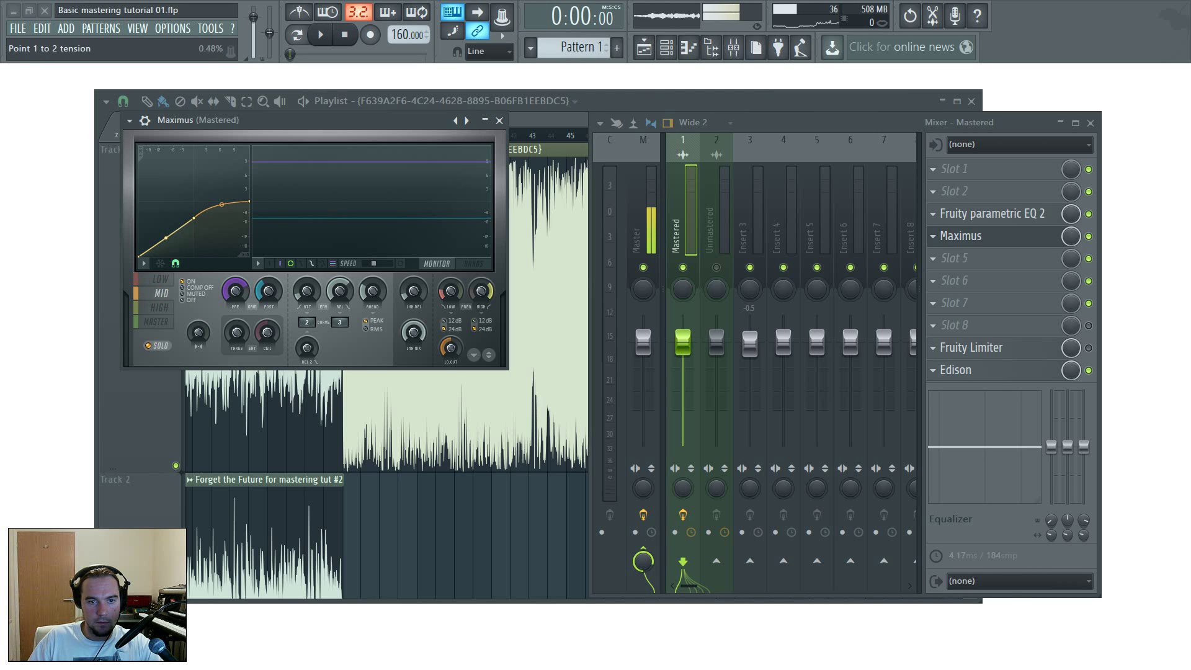
left_click(169, 312)
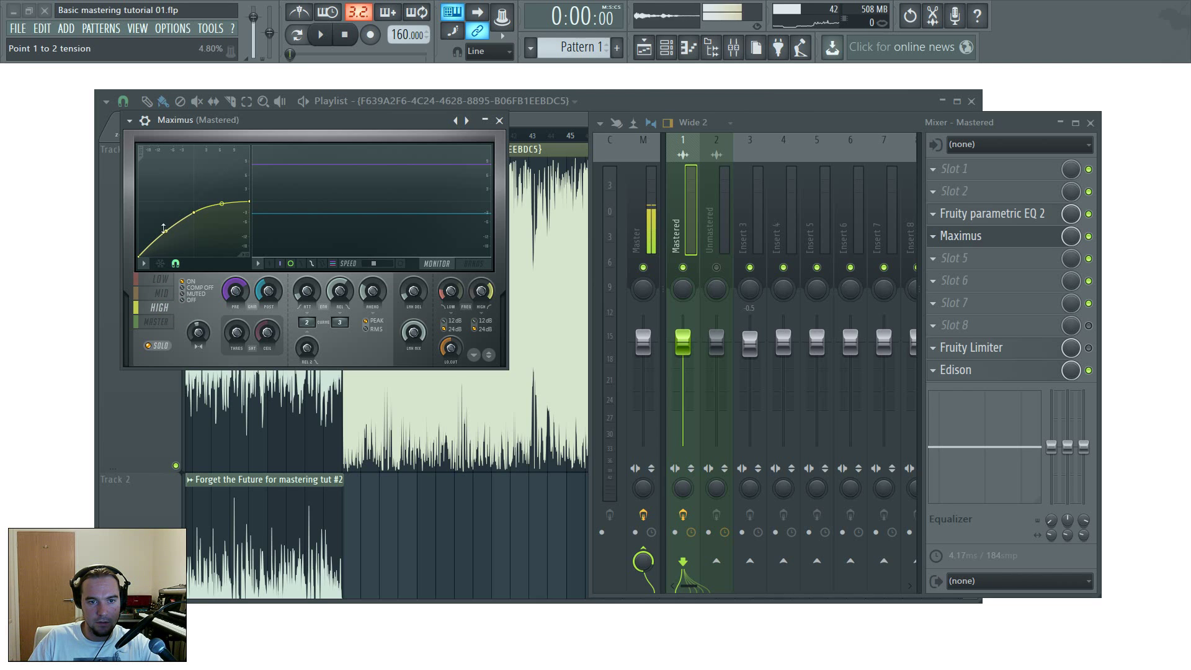
left_click(164, 320)
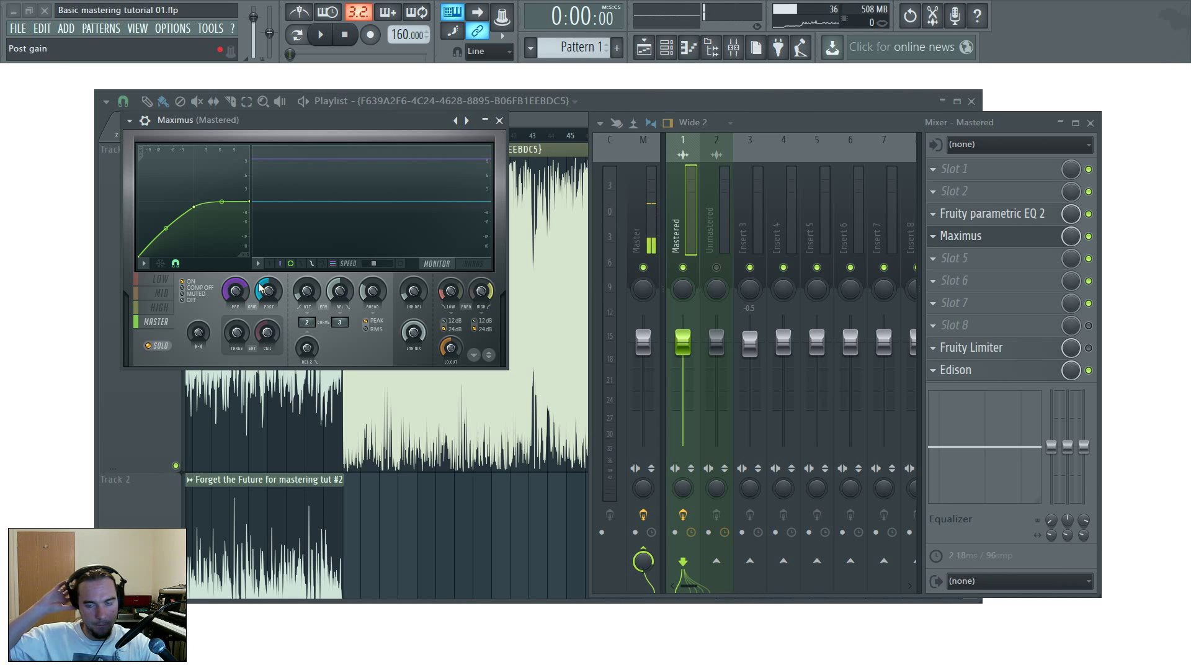
Play the song while softening the knee of the Master band's curve in Maximus, and close Maximus.
key("space")
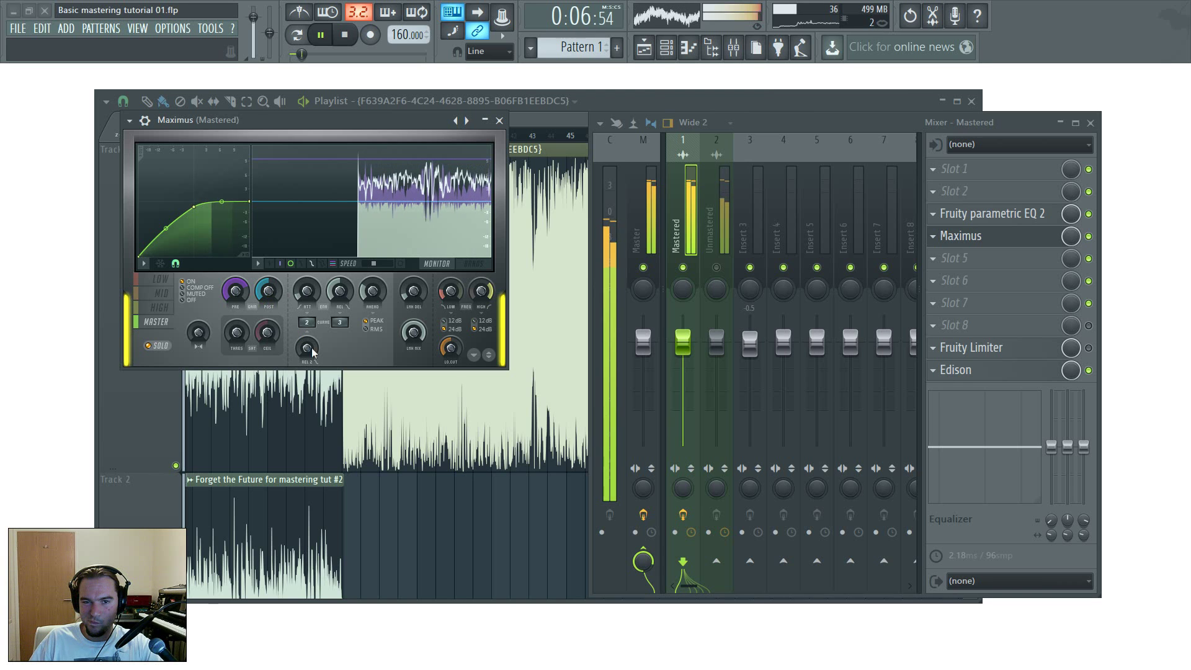
left_click(374, 122)
left_click_drag(374, 122, 390, 155)
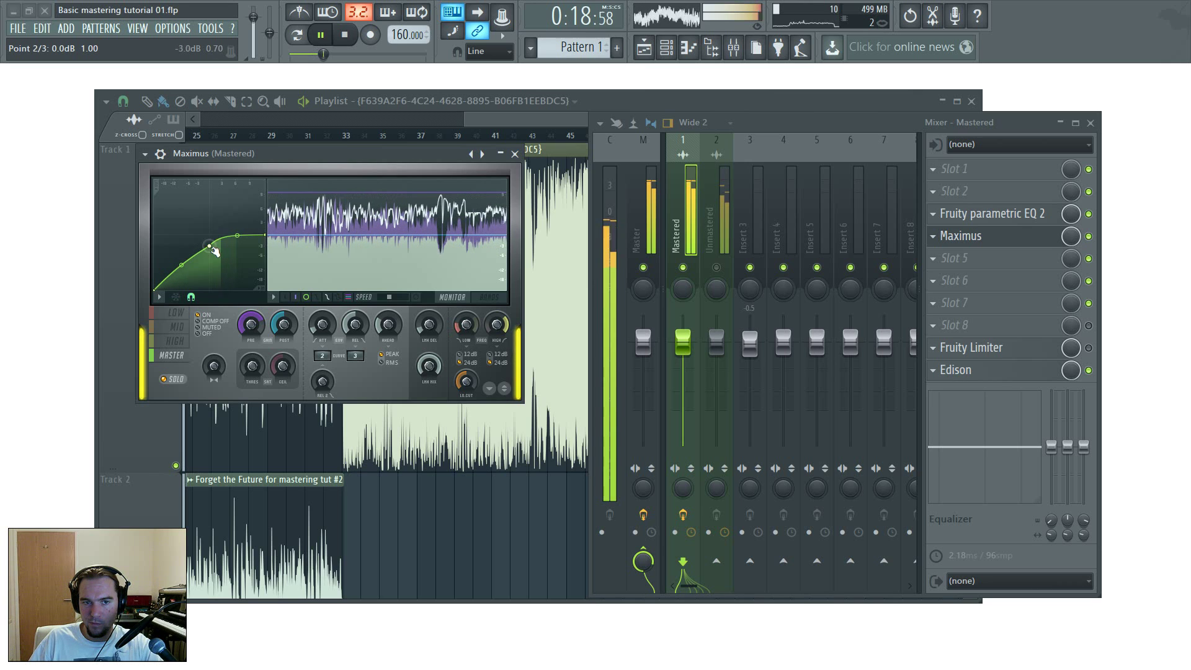
left_click_drag(213, 246, 212, 250)
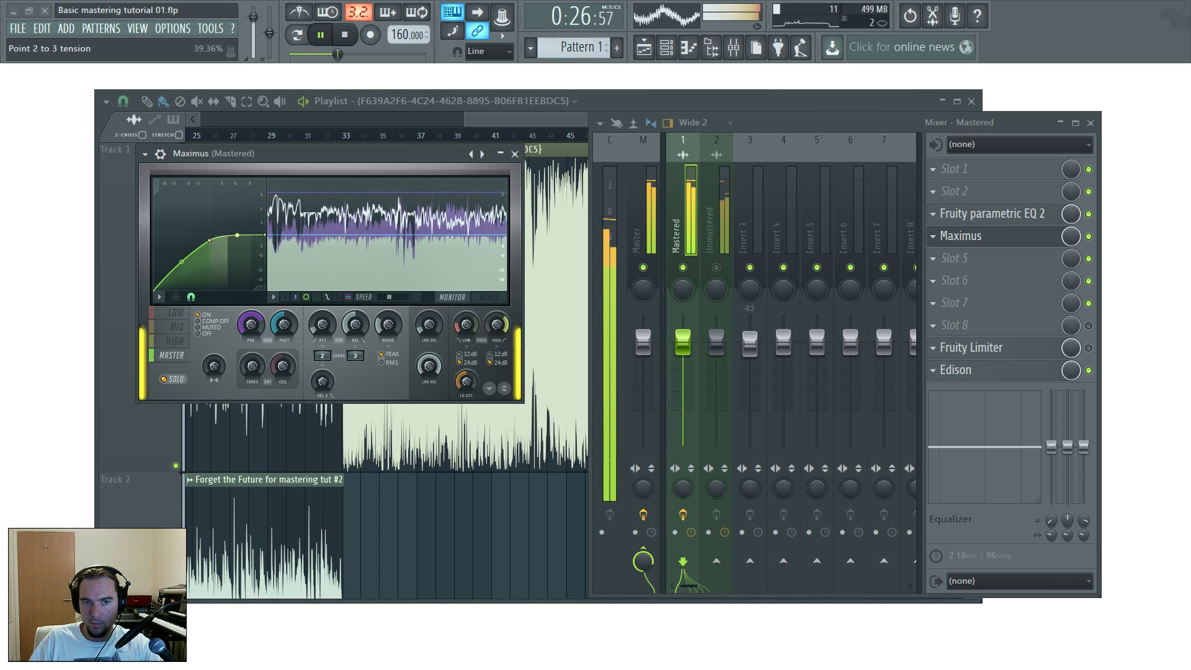
left_click(514, 154)
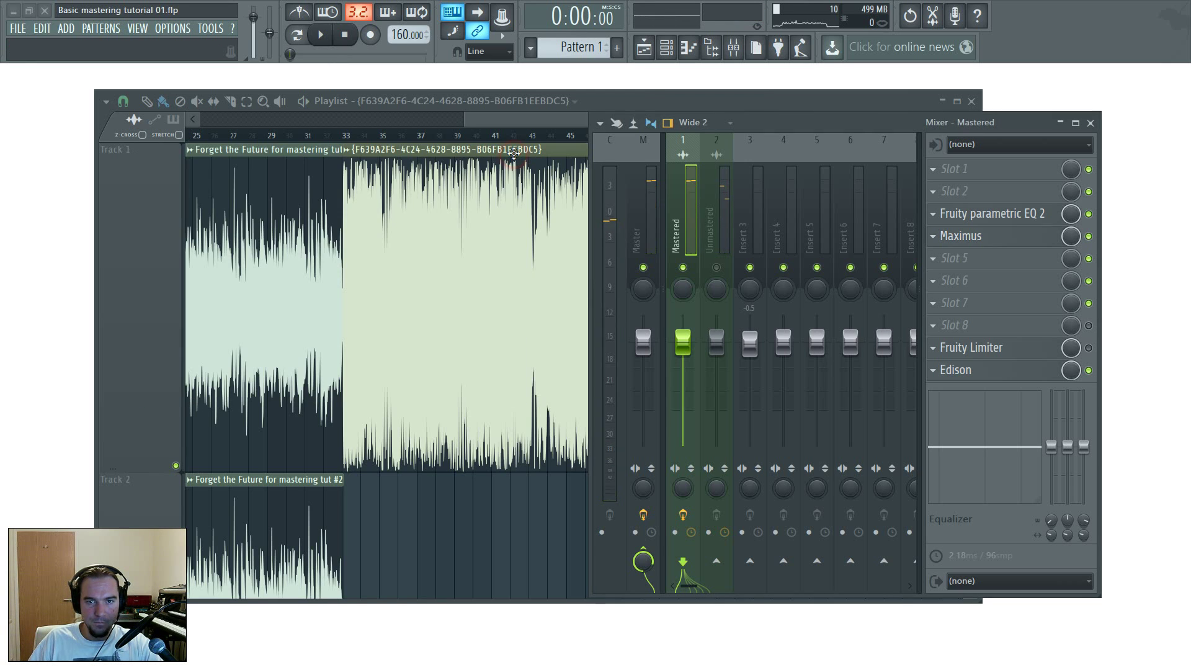
key("space")
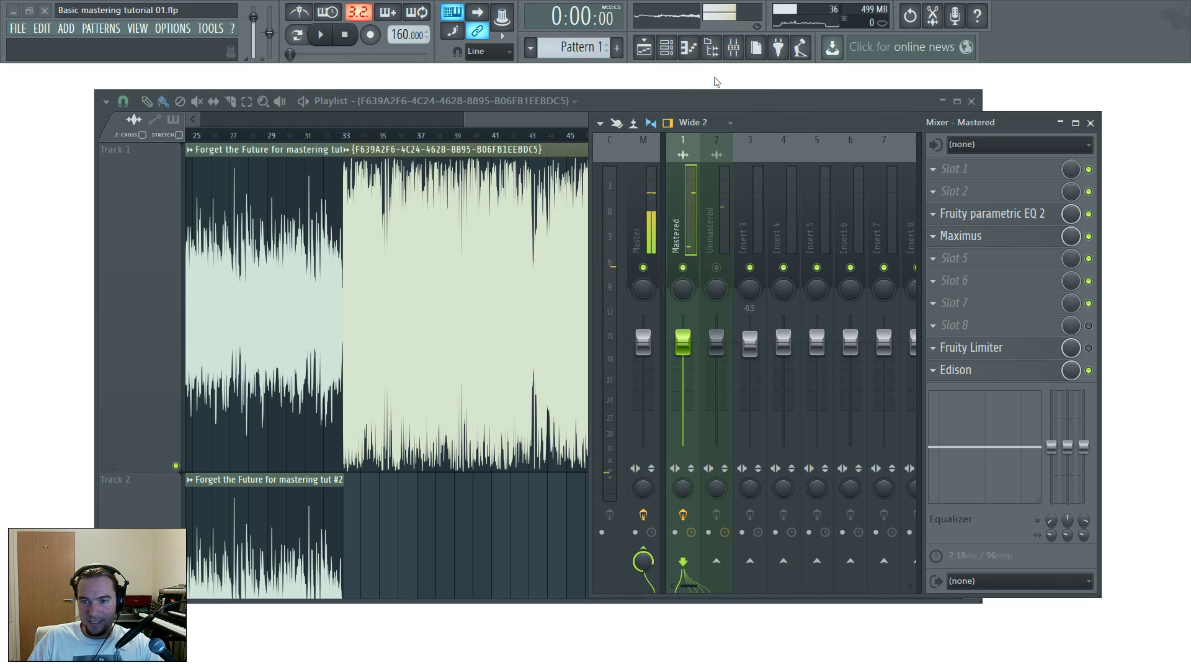
Start a new sample in Edison on the Mastered track and record about 15 seconds of the song into it.
left_click(1003, 370)
right_click(644, 406)
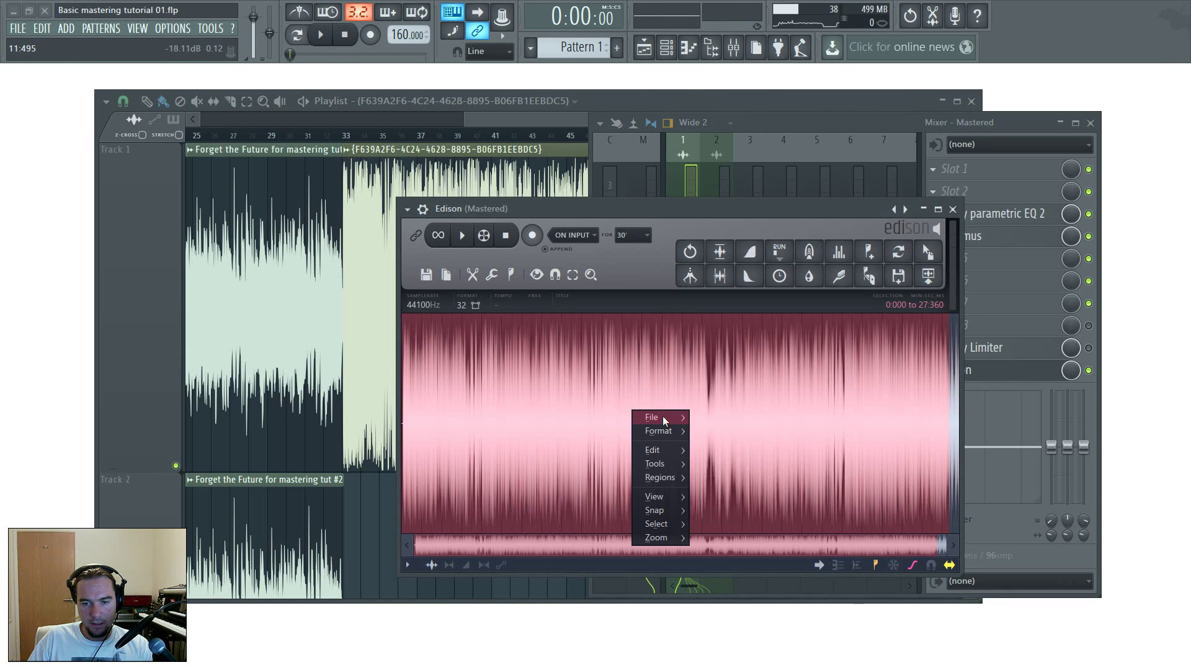
mouse_move(662, 415)
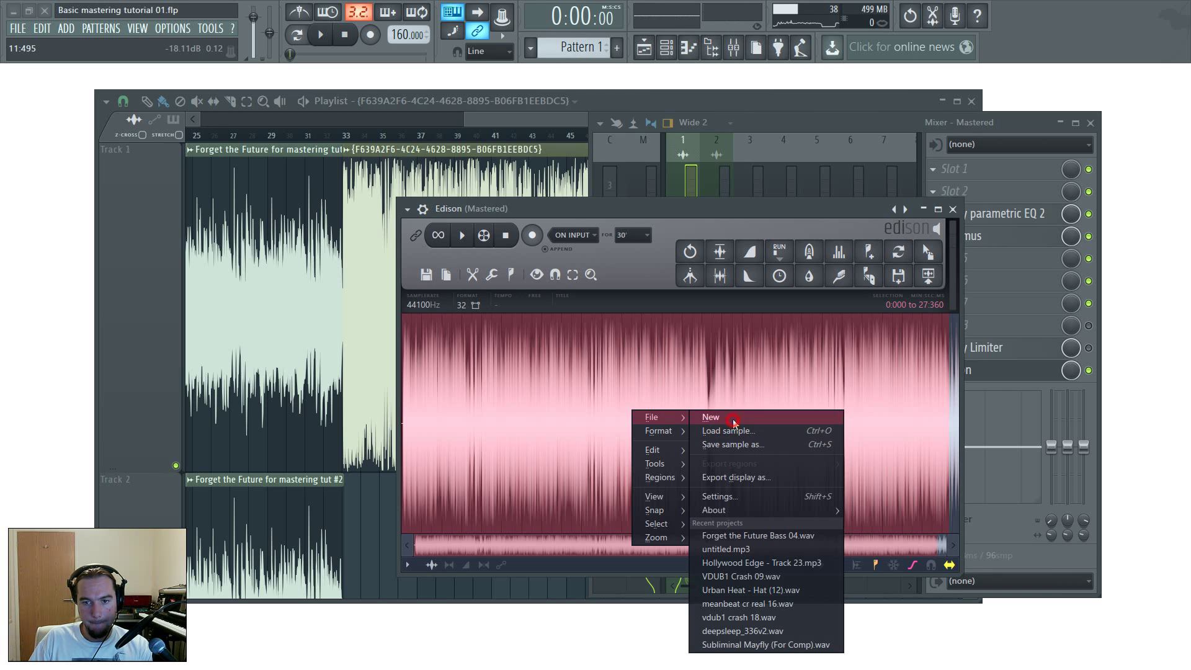
left_click(719, 417)
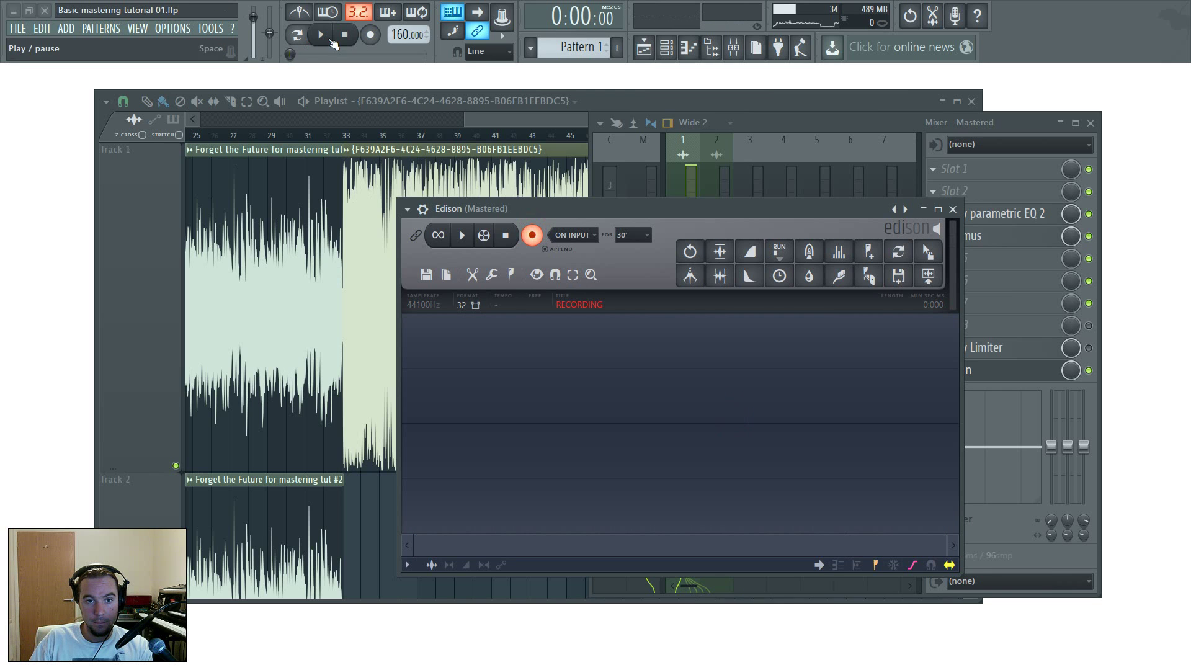
left_click(323, 36)
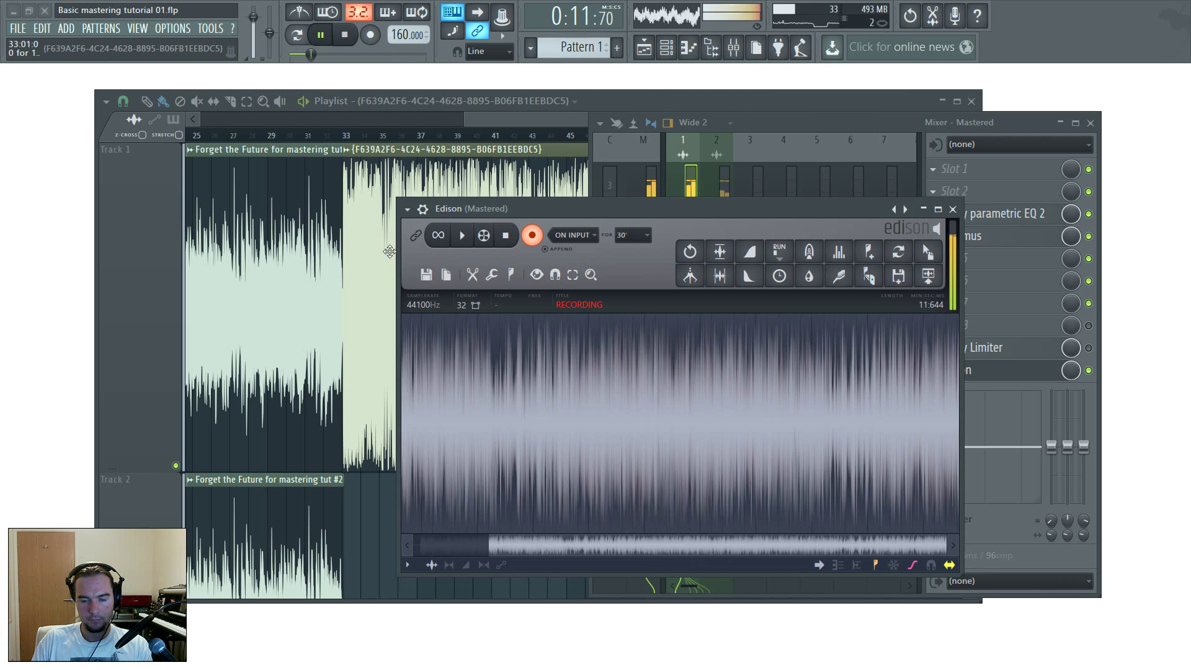
left_click(537, 238)
left_click(346, 35)
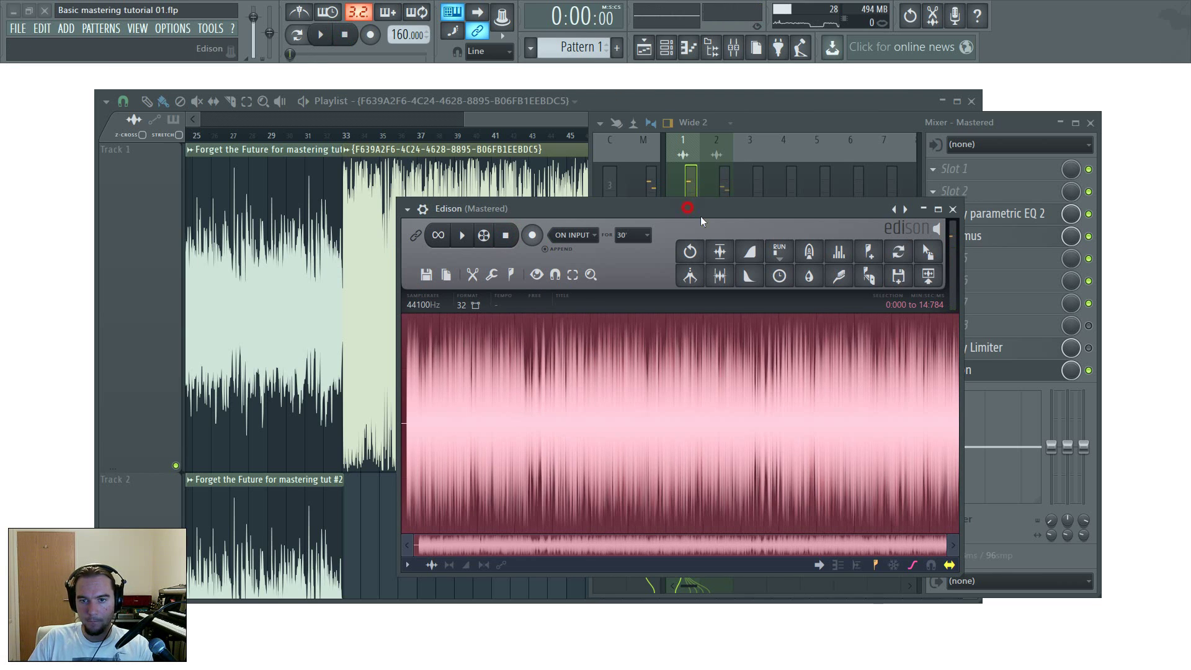
Place the new Edison recording on Track 1 at bar 52 and compare its waveform with the earlier mastered clip.
left_click_drag(701, 215, 912, 217)
left_click(536, 126)
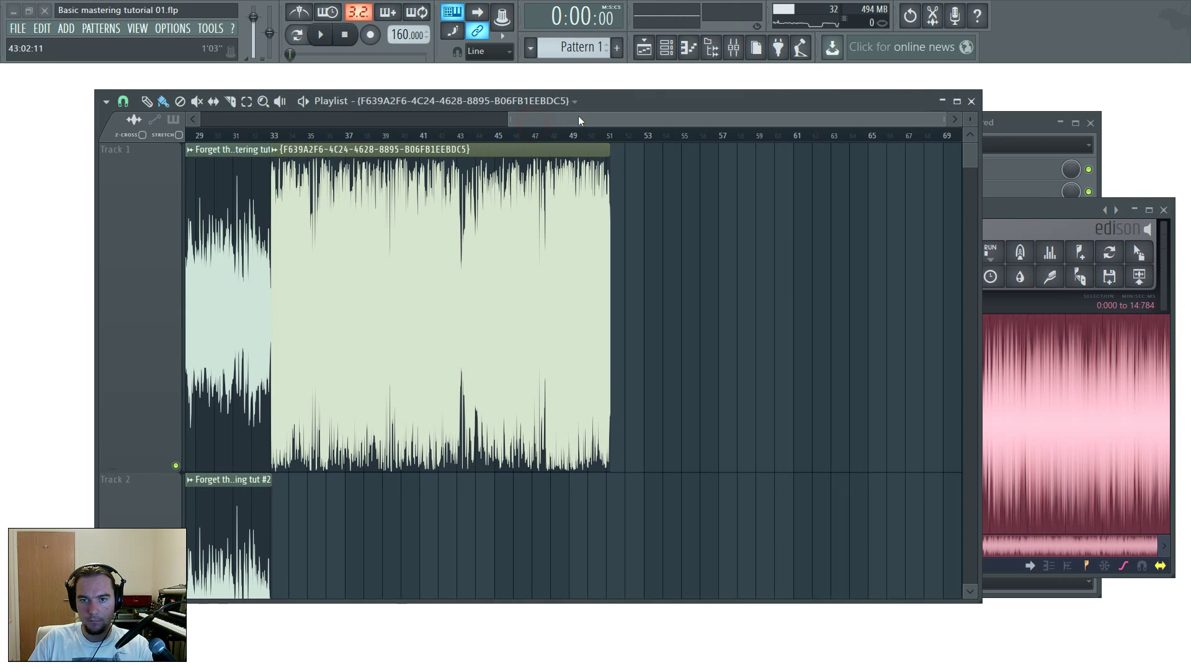
left_click_drag(1141, 251, 702, 288)
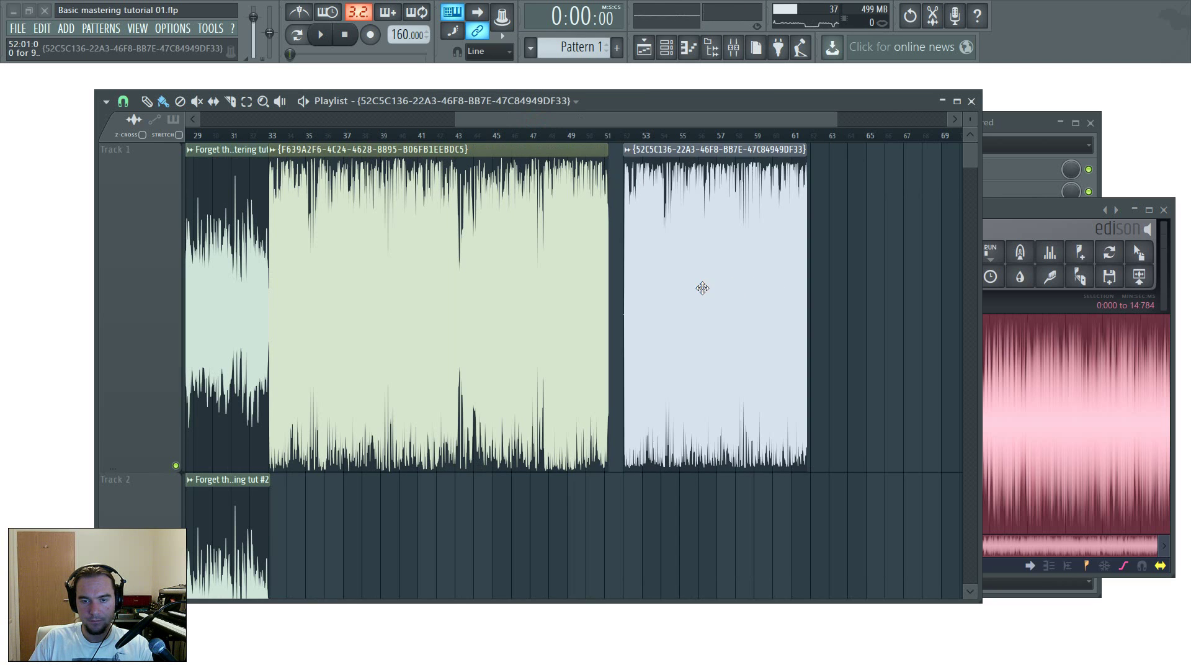
scroll(699, 287, "up", 5)
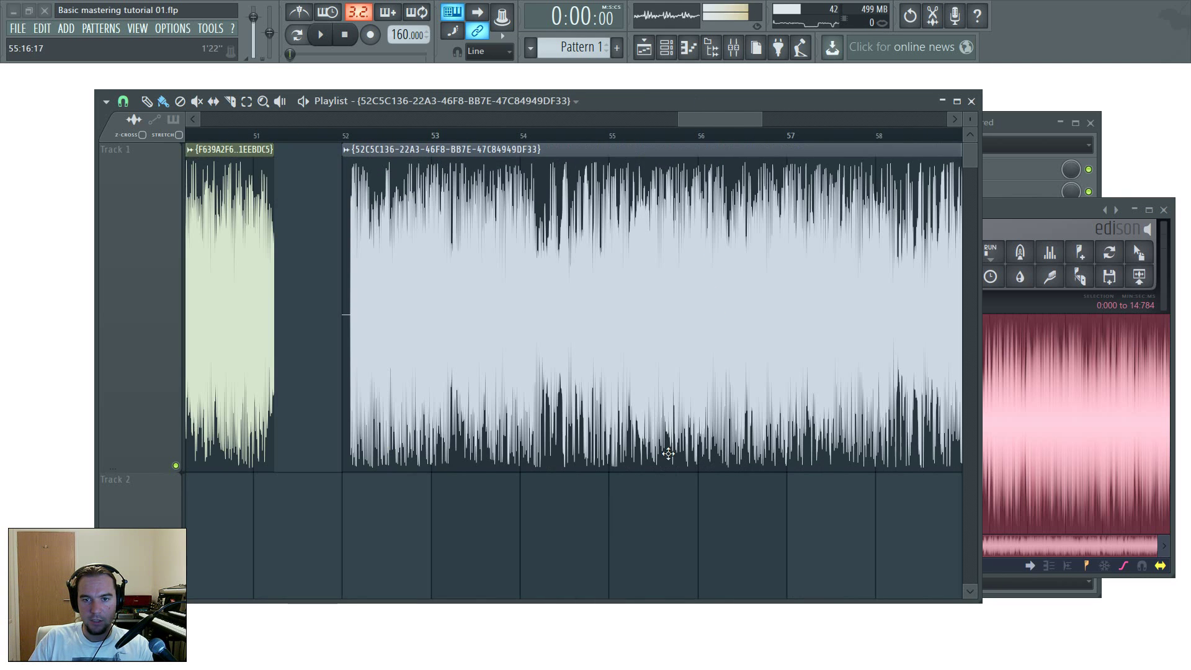
scroll(667, 453, "up", 1)
scroll(663, 450, "down", 5)
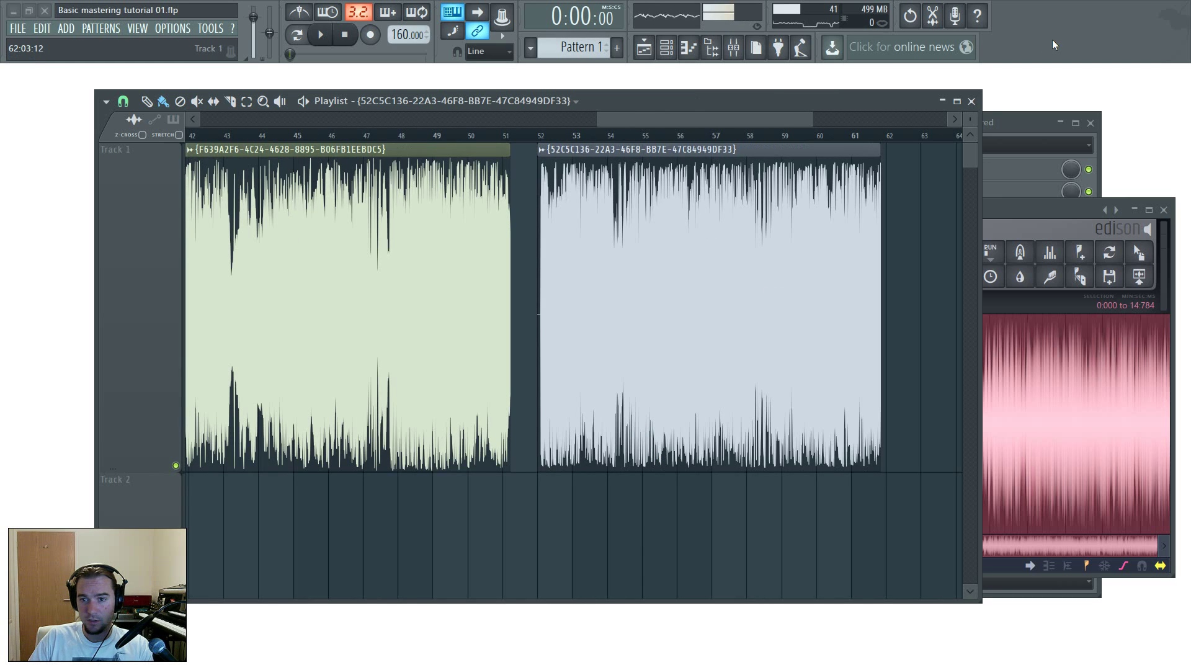
Close the Playlist and Edison, and reopen Maximus from the Mastered track beside the Mixer.
left_click(970, 101)
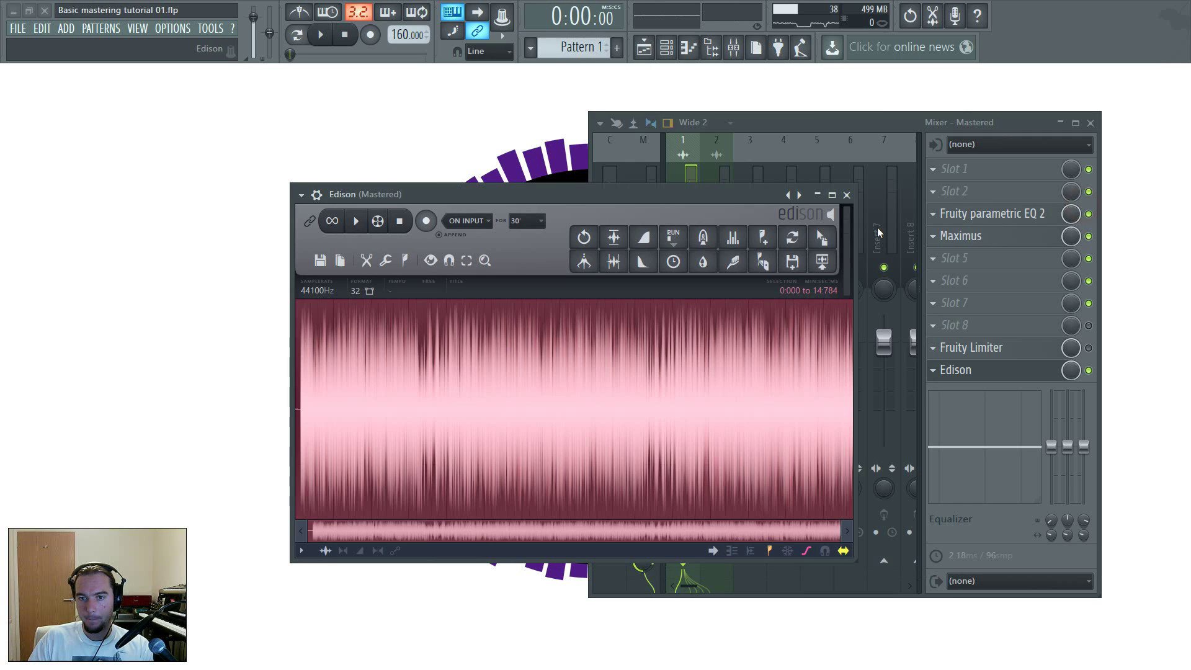
left_click(846, 195)
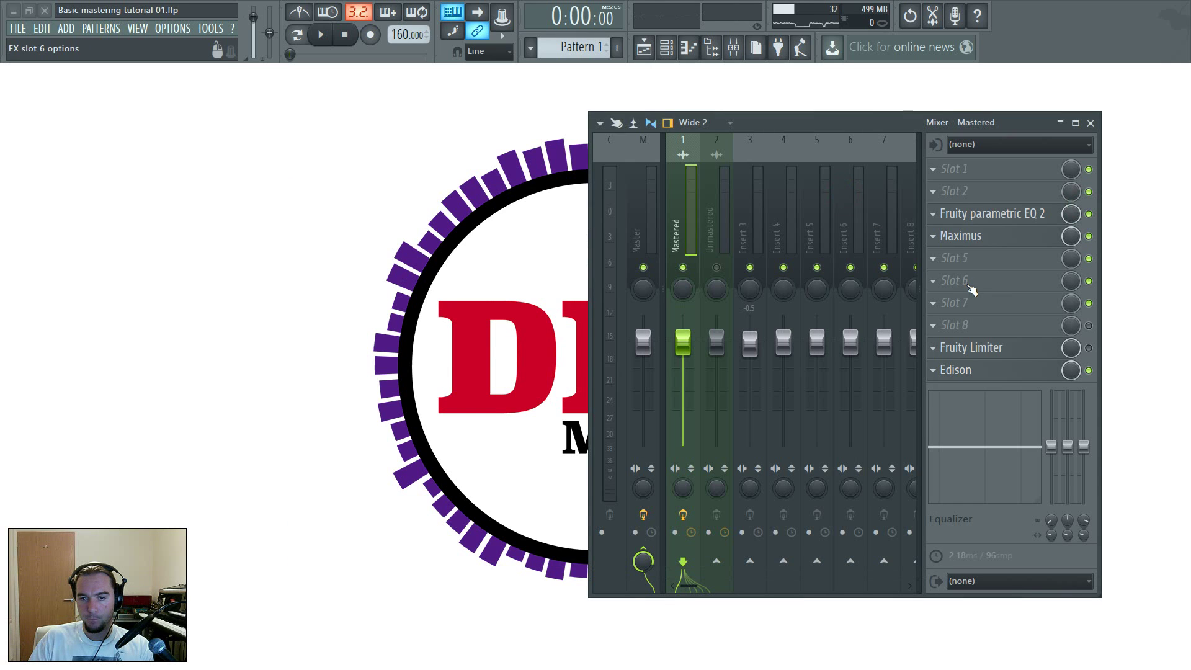
left_click(1013, 235)
left_click_drag(298, 146, 244, 200)
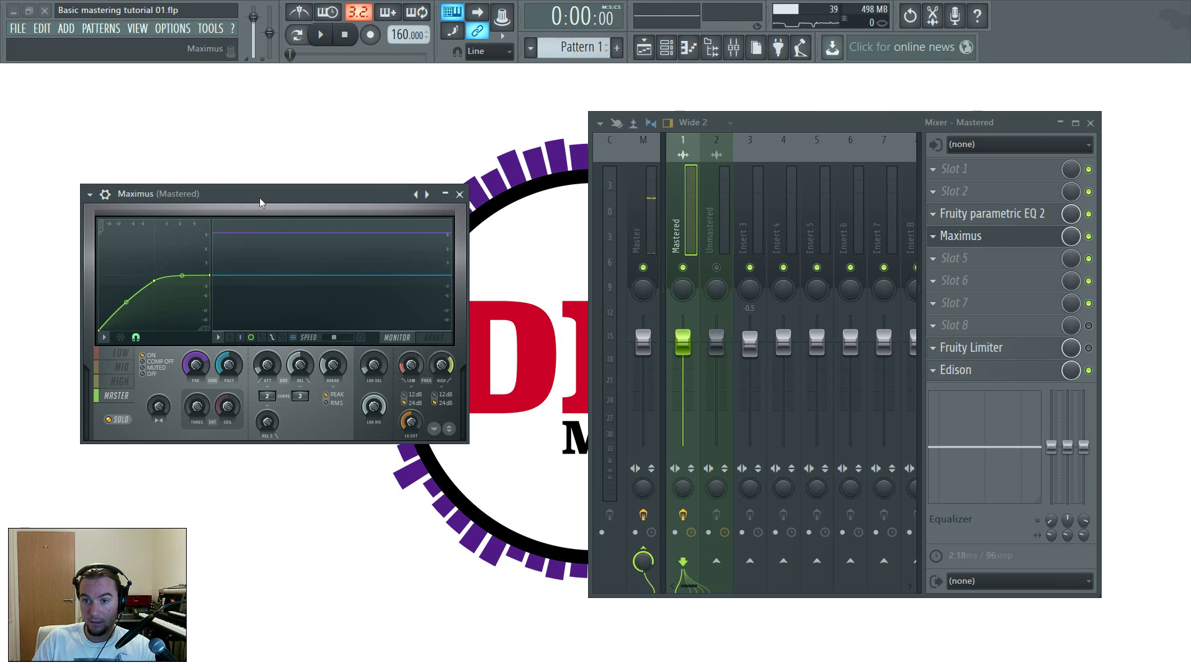
Browse the effect plugins available for slot 7 and review the Fruity parametric EQ 2 curve on the Mastered track.
left_click(930, 304)
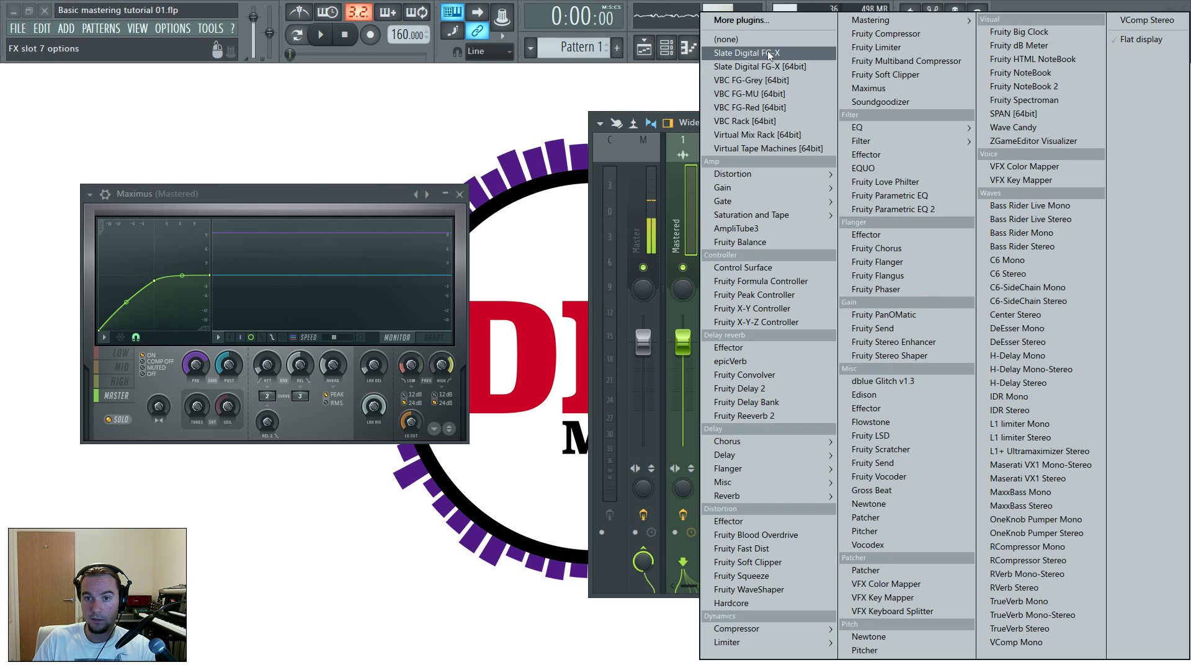
left_click(345, 127)
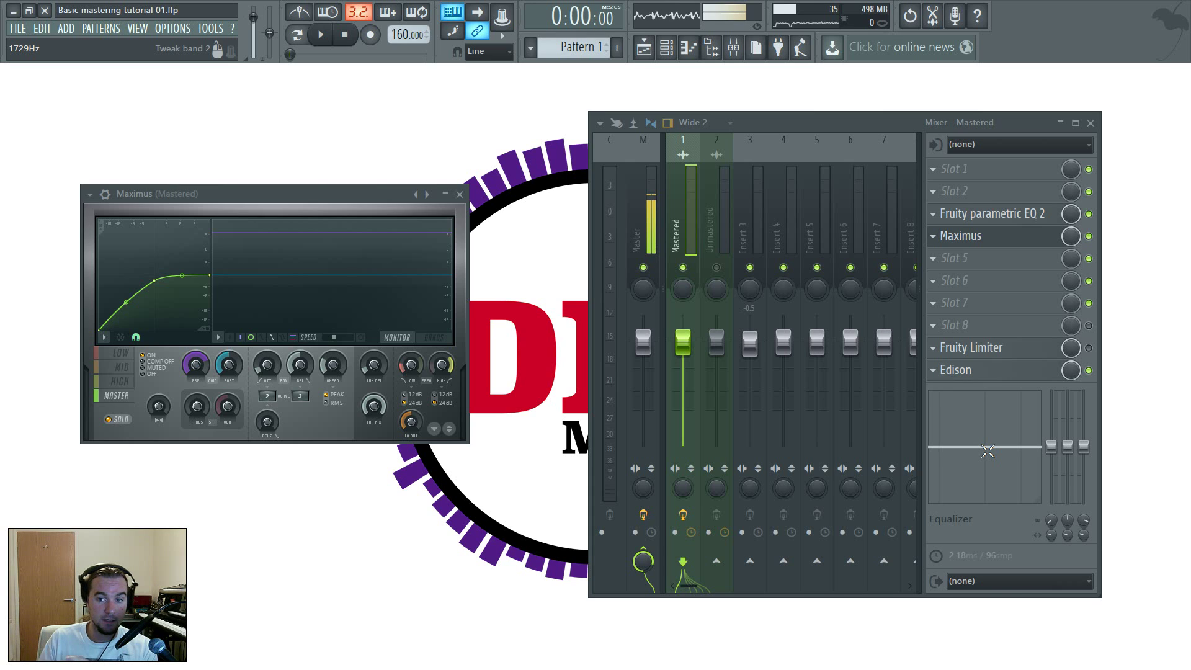
left_click(1008, 213)
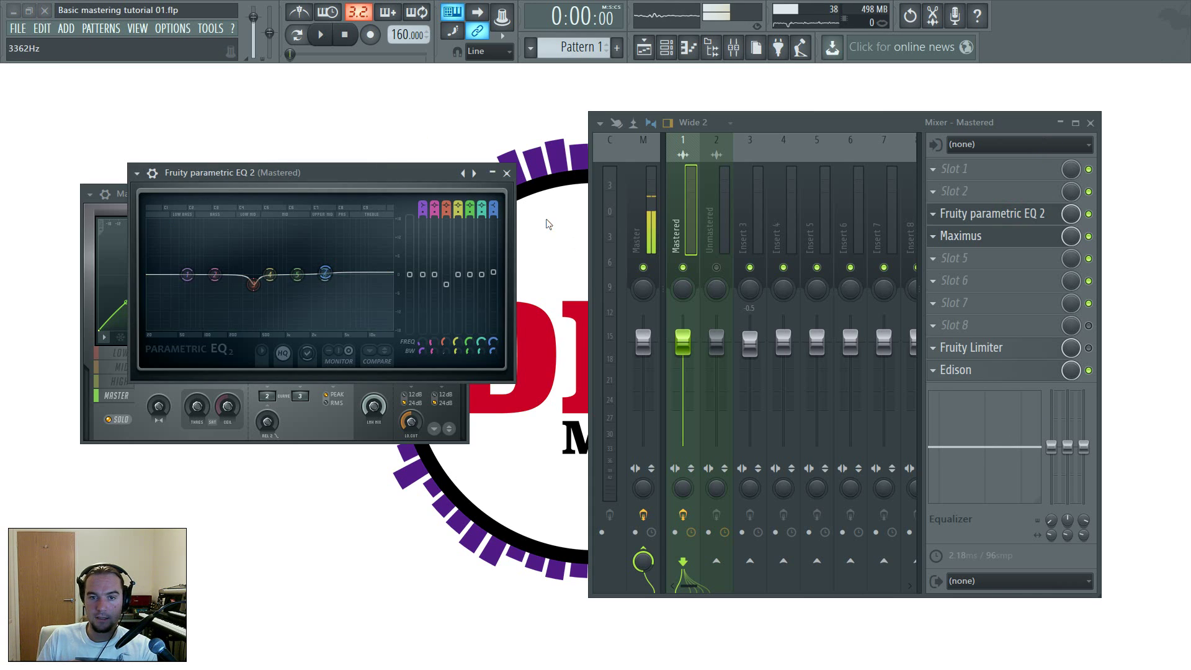
left_click(507, 175)
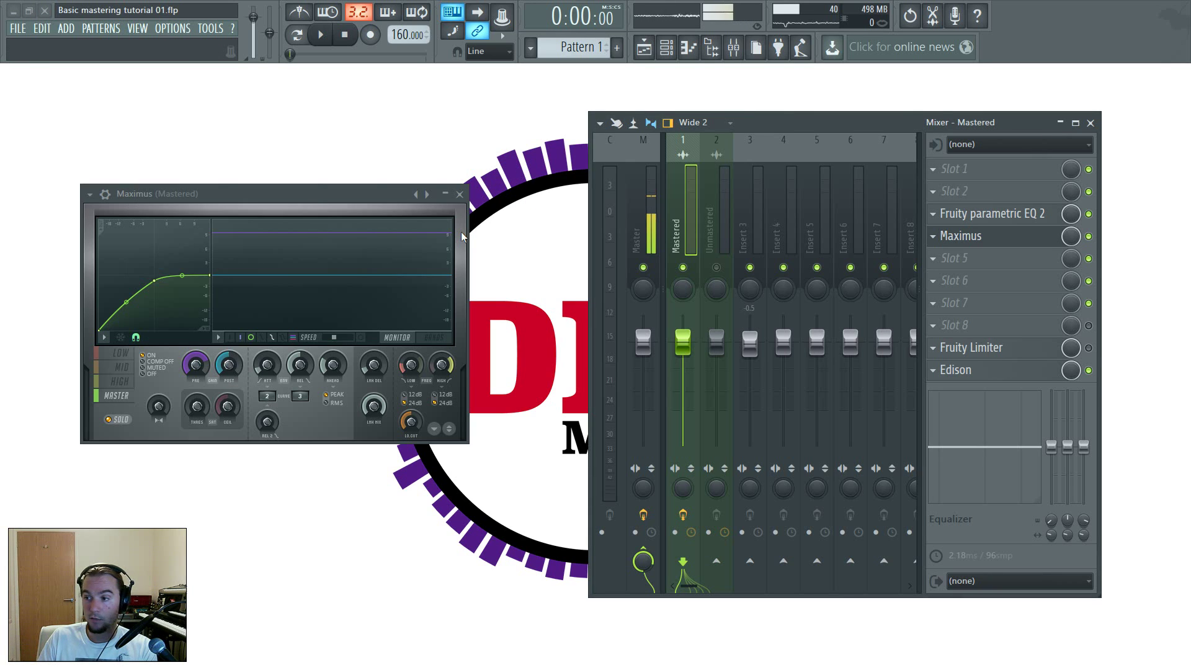
left_click(459, 194)
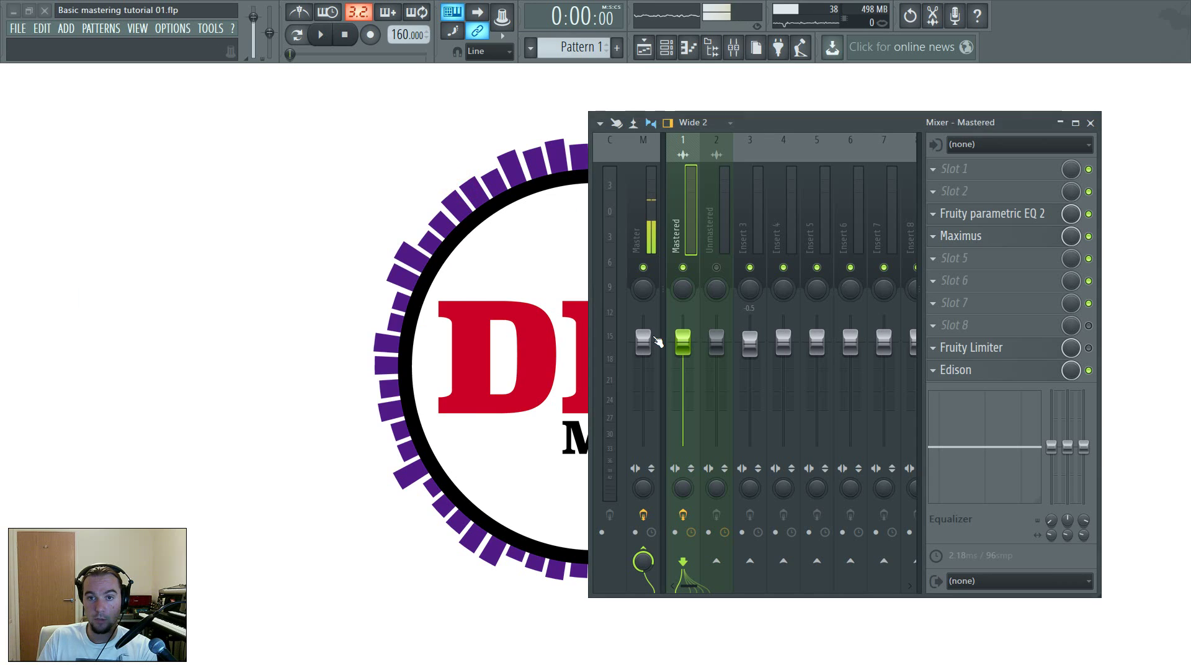